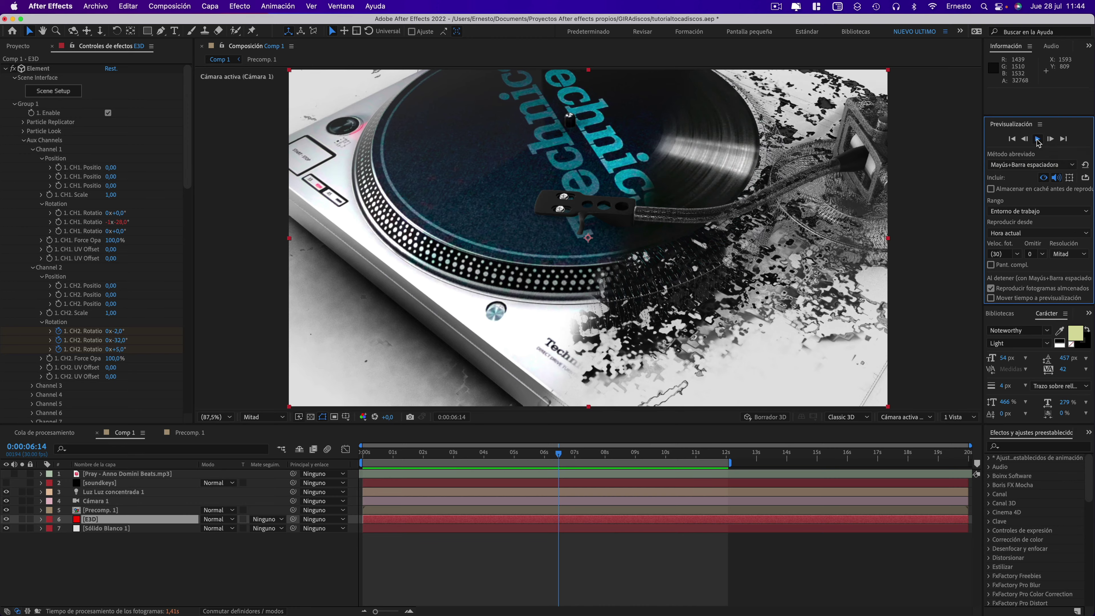
Preview the turntable animation with the music layer's audio enabled, then stop playback.
left_click(1037, 139)
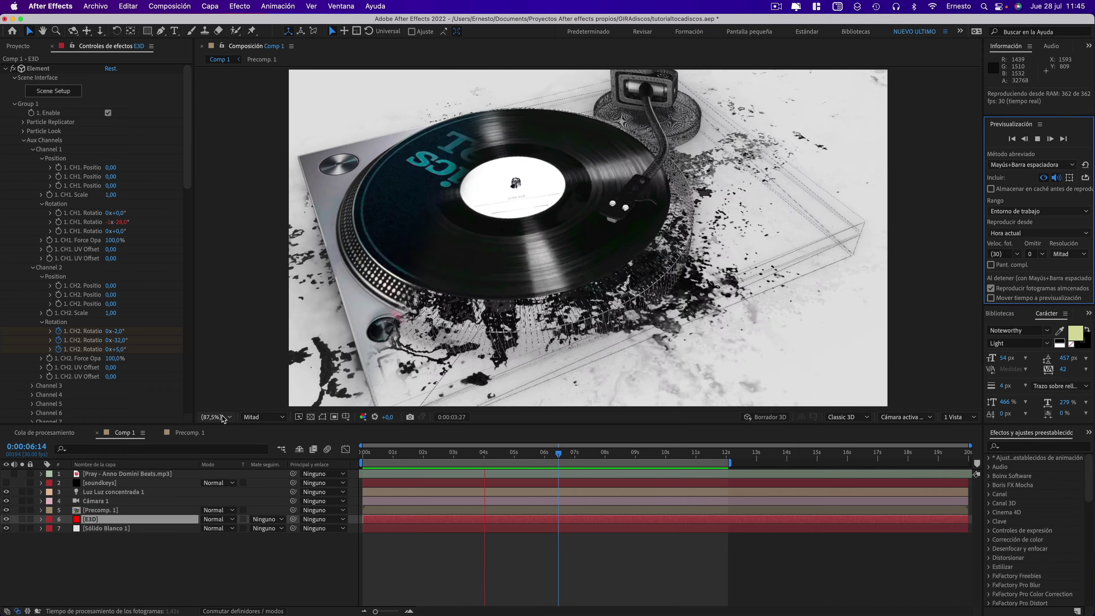
left_click(14, 473)
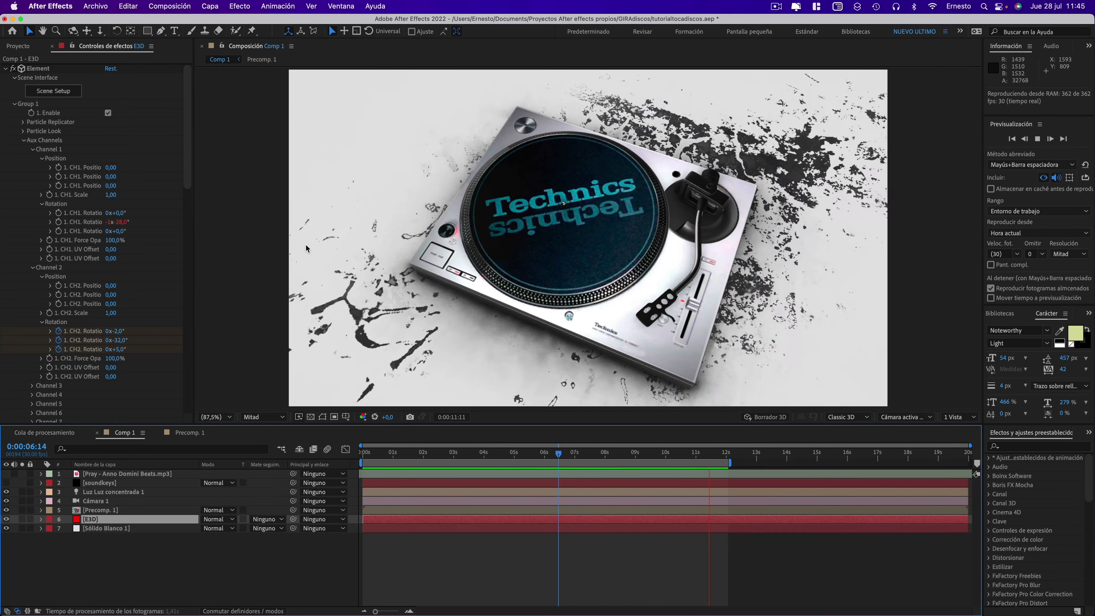
key("space")
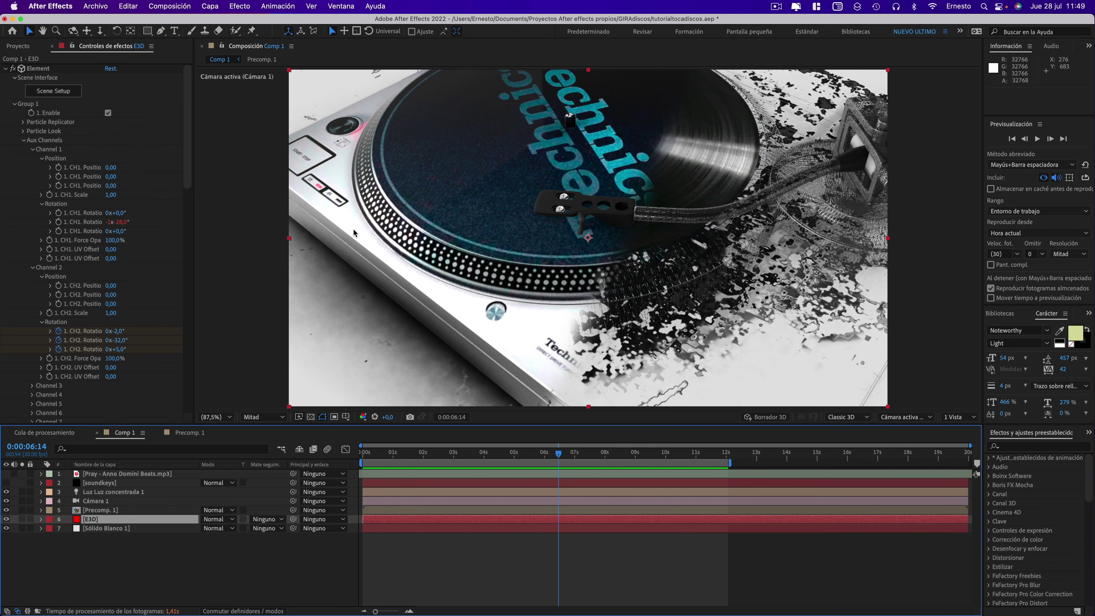
Switch to Safari and go to the Red Giant page through maxon.net's PRODUCTOS menu.
key("ctrl+Up")
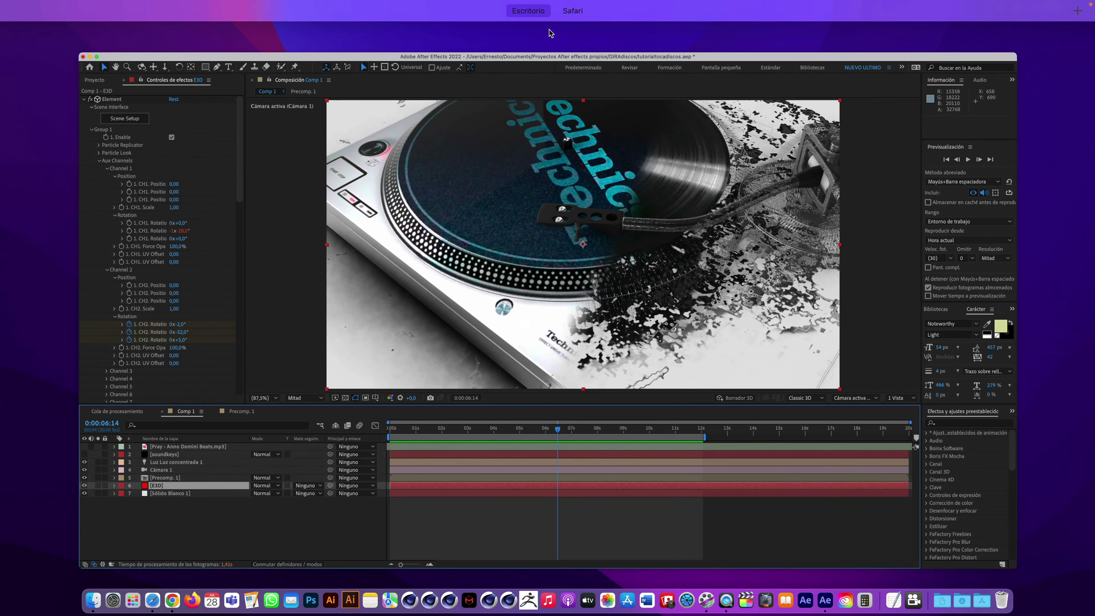
left_click(655, 39)
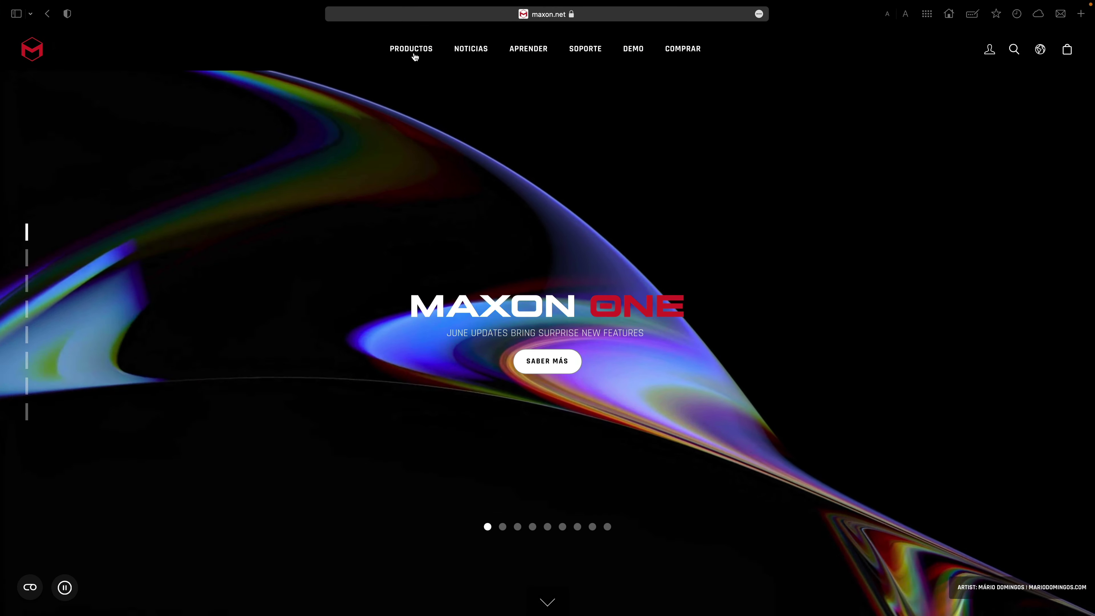
left_click(413, 51)
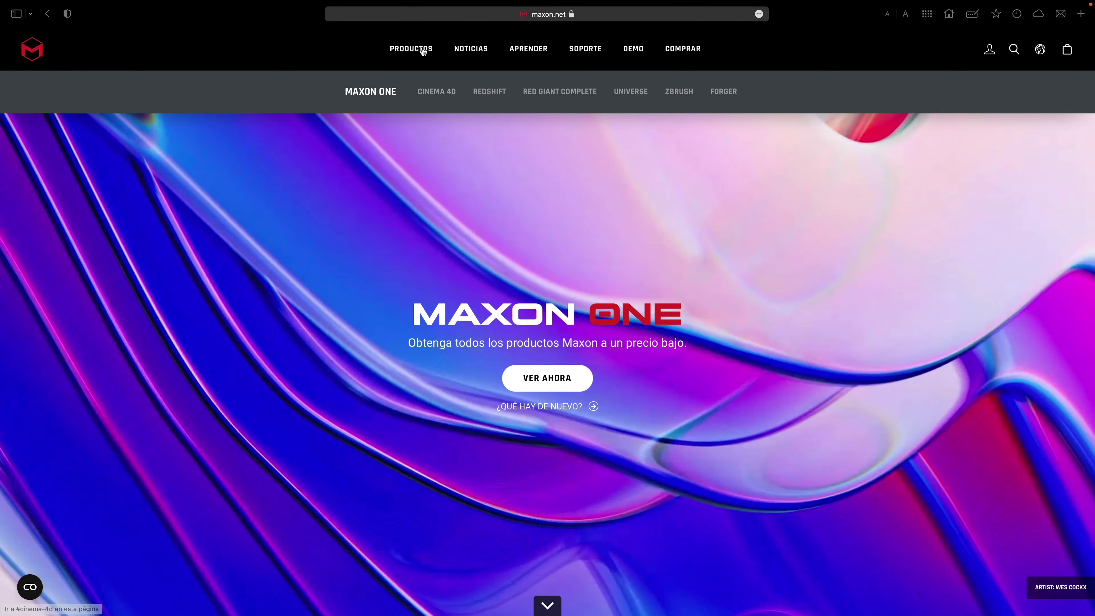
left_click(420, 50)
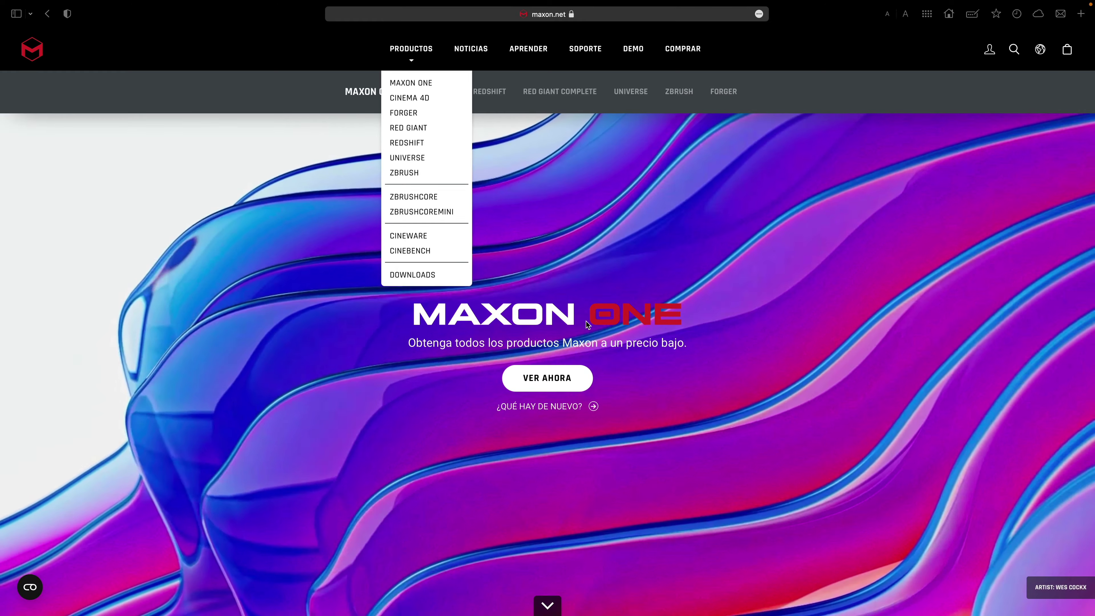
left_click(666, 283)
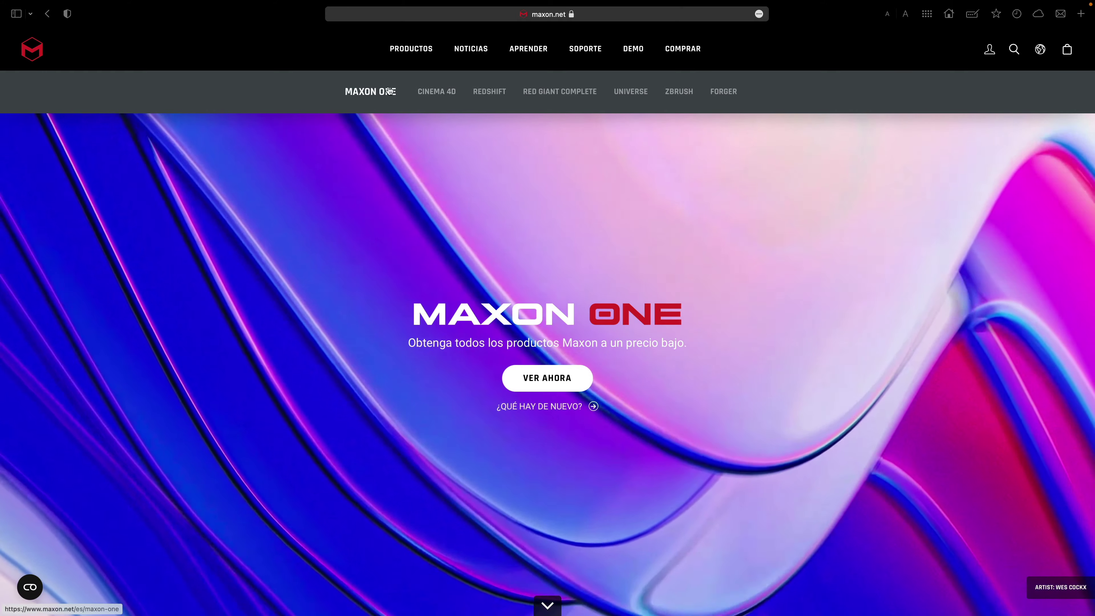
mouse_move(411, 49)
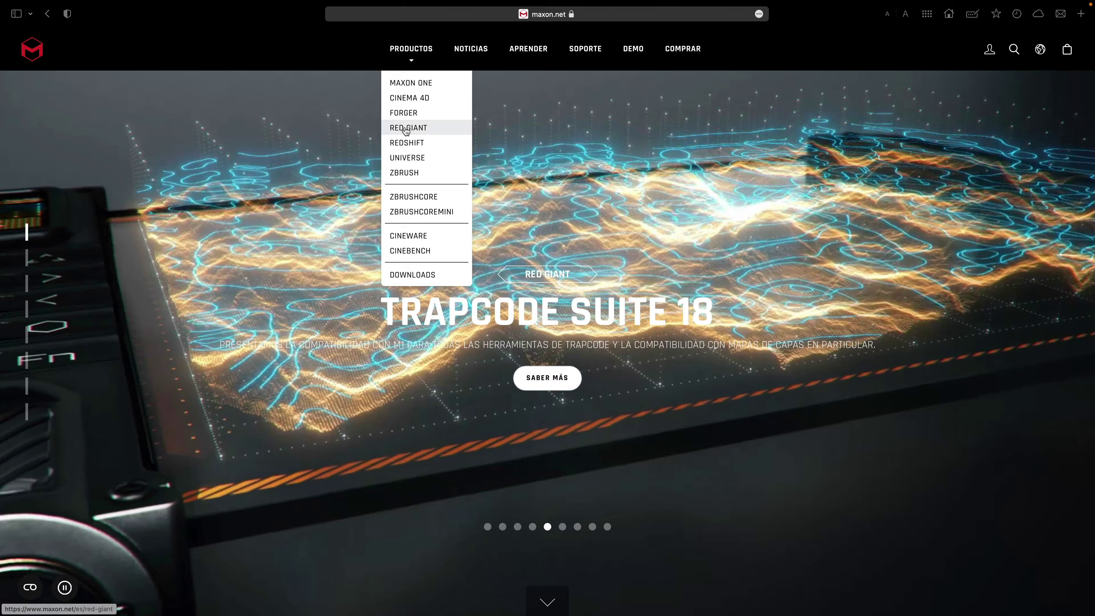
left_click(406, 130)
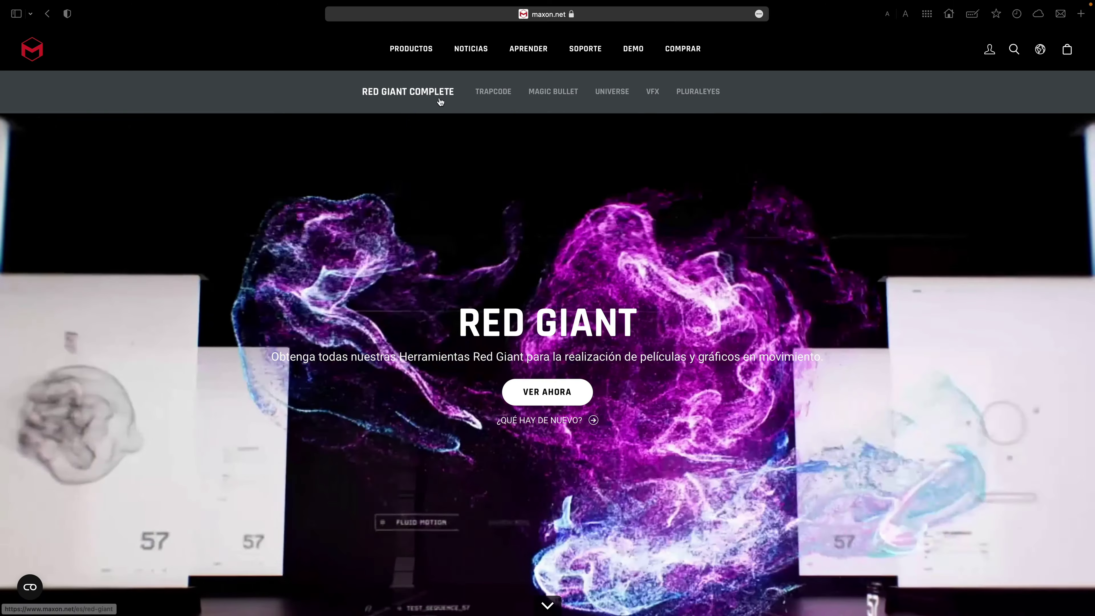
Open the Trapcode Sound Keys product page and scroll through its content.
left_click(495, 91)
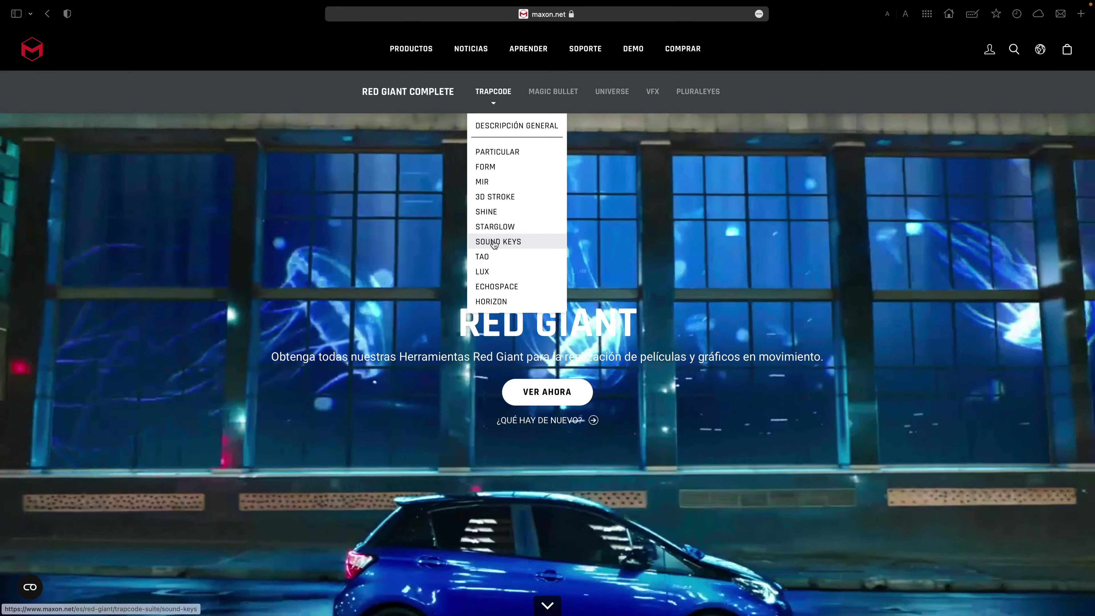
left_click(494, 243)
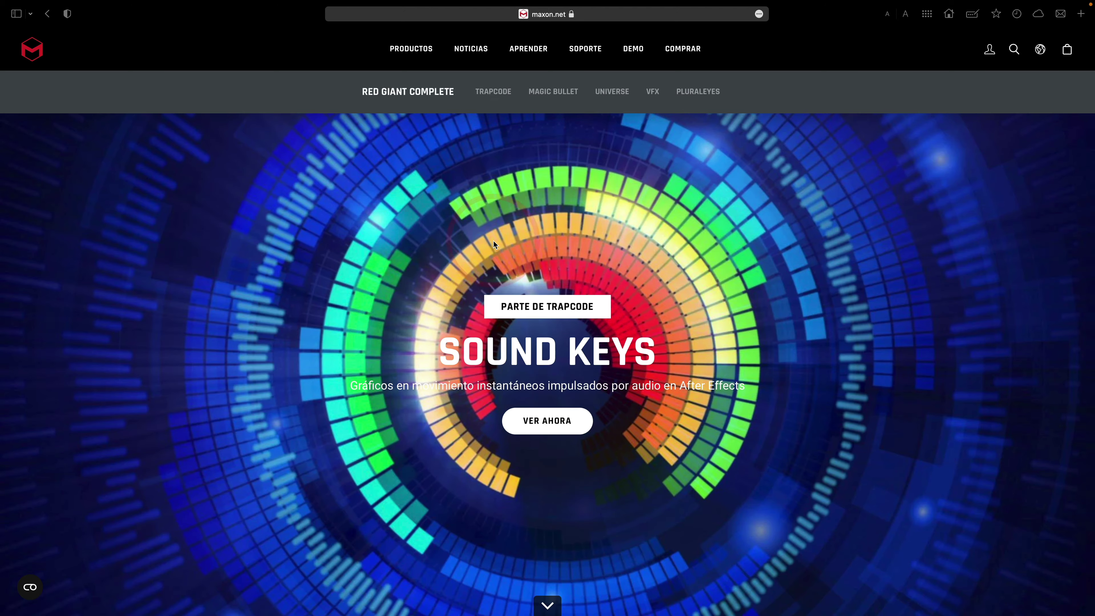
scroll(432, 374, "down", 4)
scroll(432, 374, "down", 10)
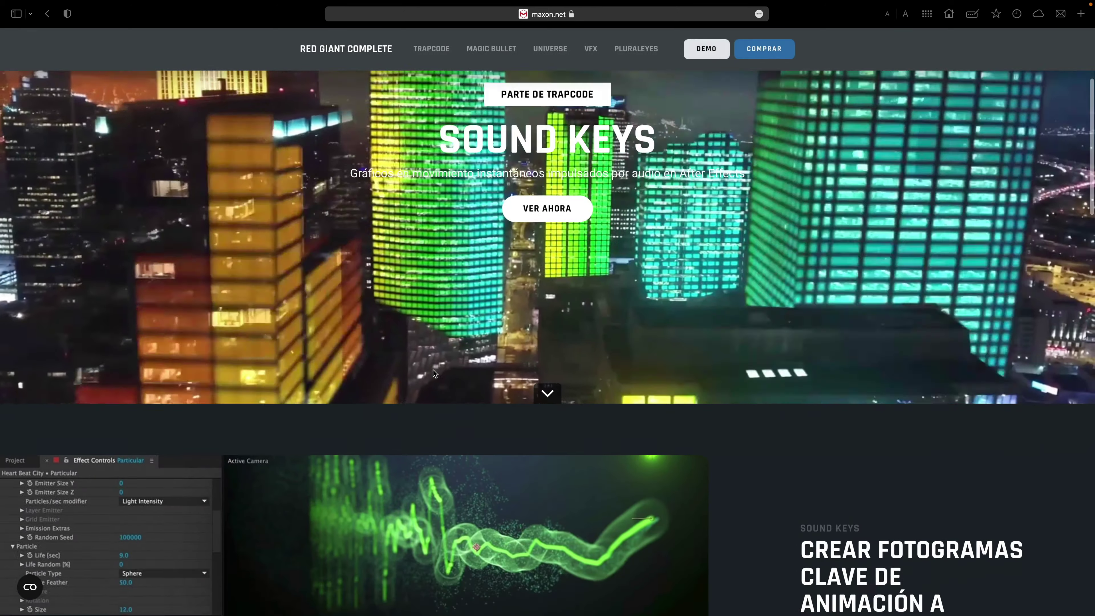
scroll(457, 322, "down", 9)
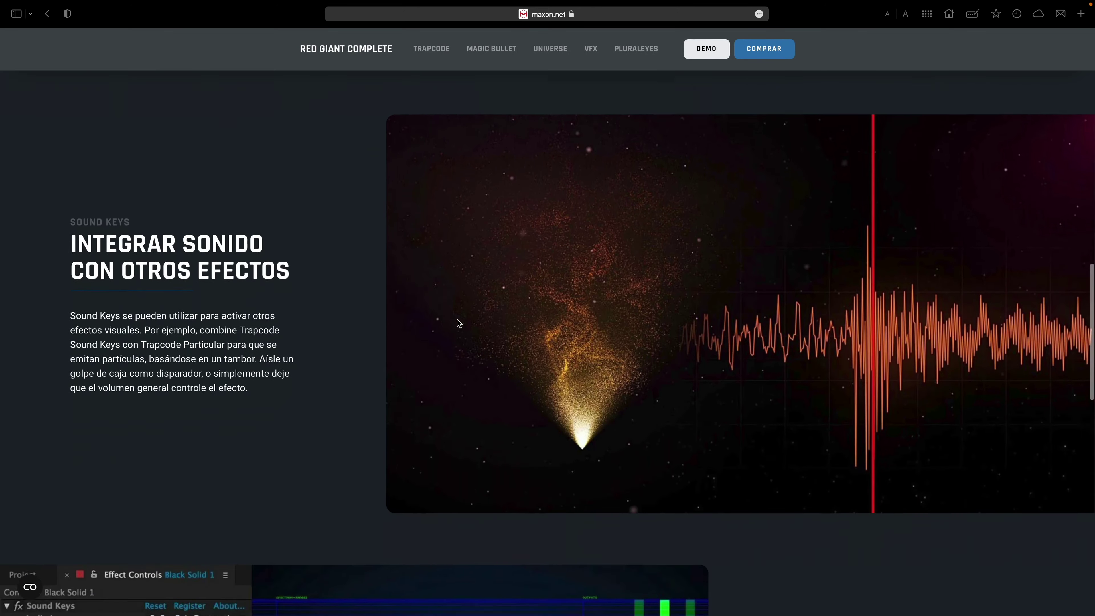
scroll(608, 257, "up", 8)
scroll(608, 260, "up", 15)
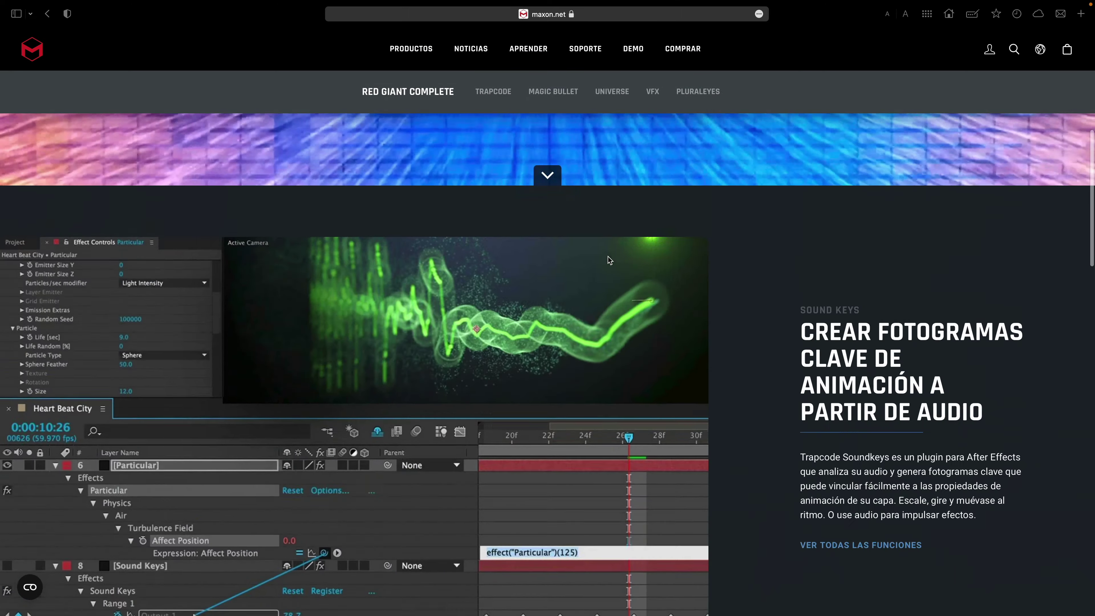
scroll(596, 269, "down", 12)
scroll(594, 268, "down", 5)
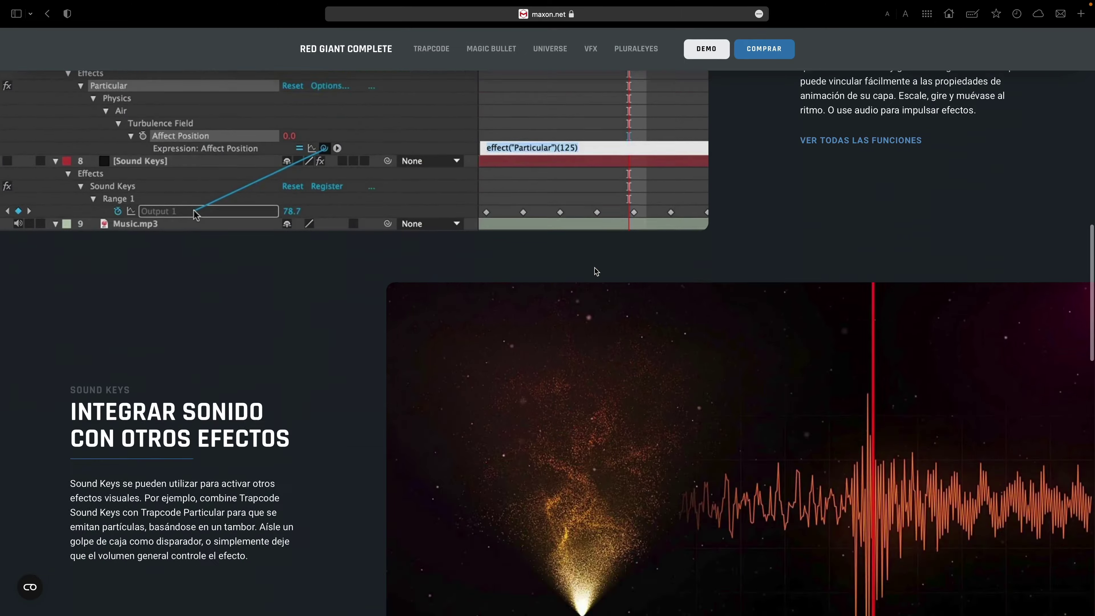
scroll(594, 268, "down", 10)
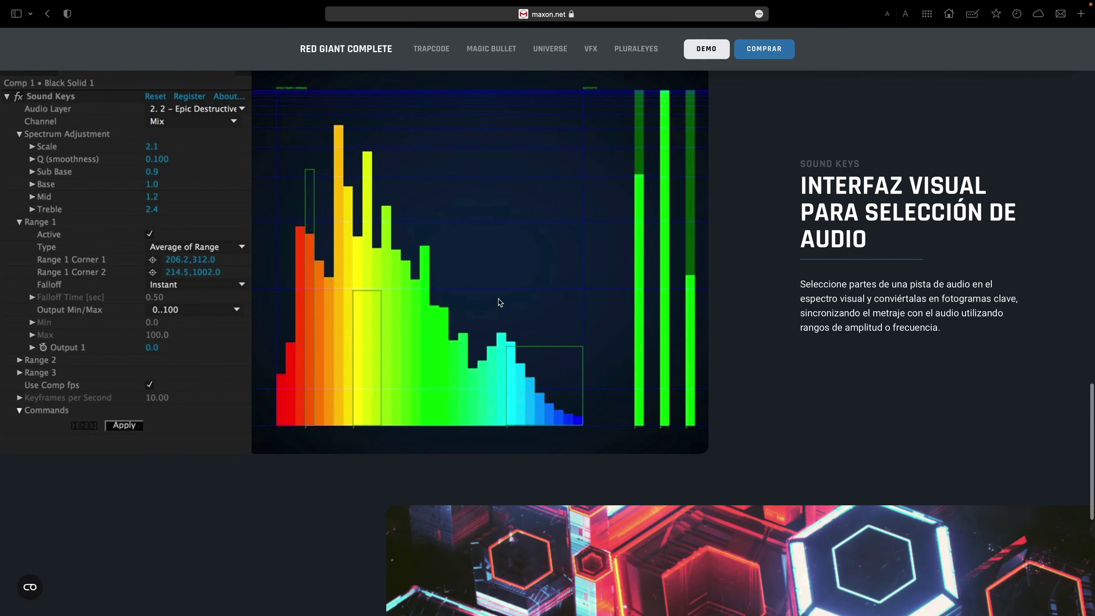
scroll(498, 303, "down", 7)
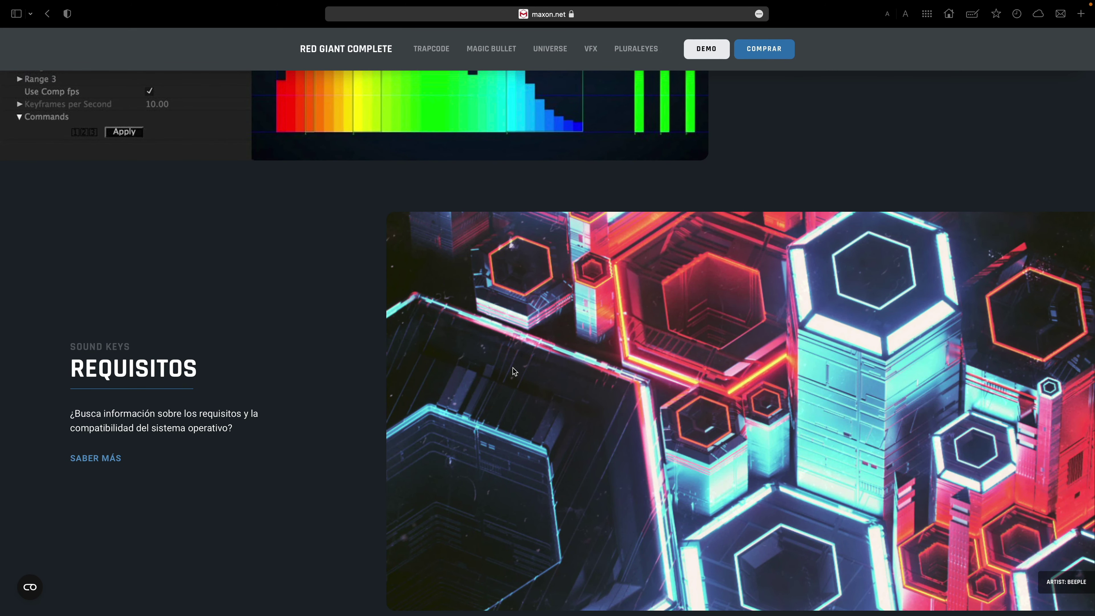
scroll(513, 367, "up", 2)
scroll(514, 365, "up", 4)
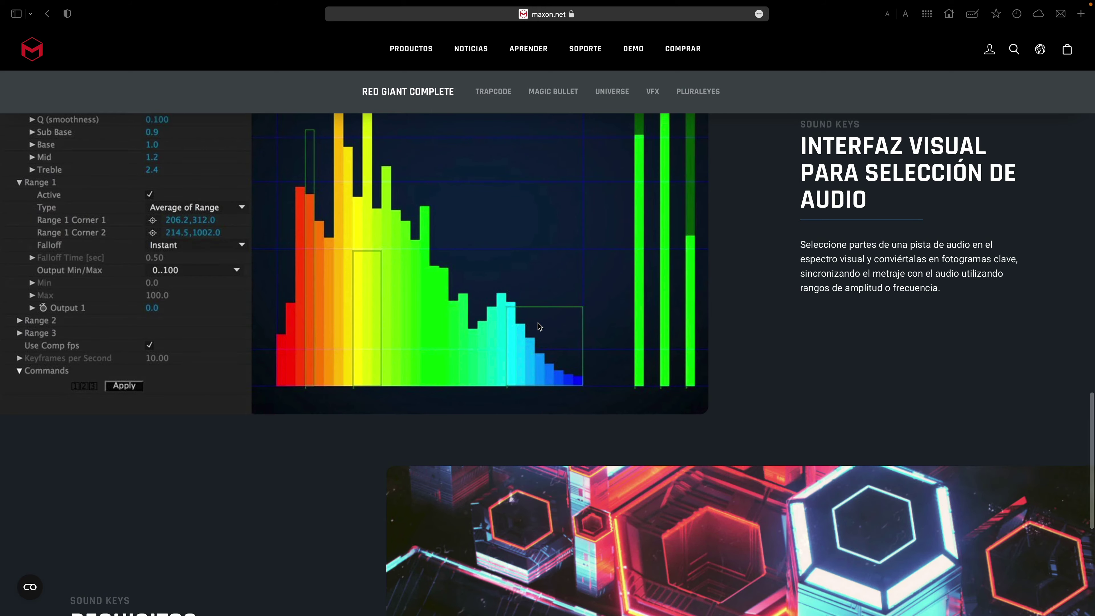
Read the Sound Keys page again from the top, then show all desktop spaces.
key("Home")
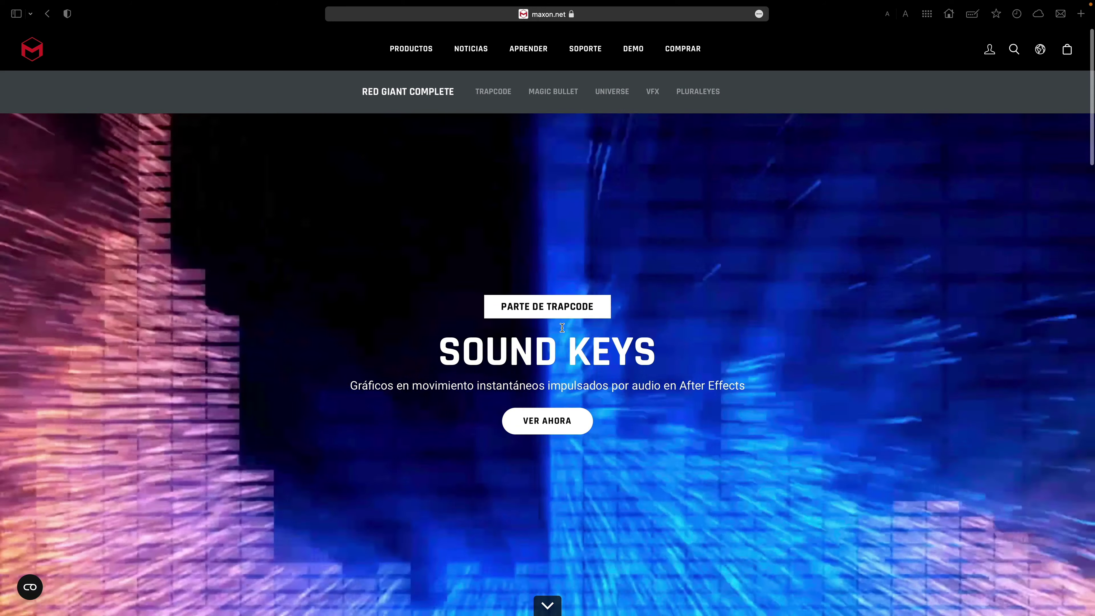
scroll(562, 328, "down", 2)
scroll(566, 319, "down", 6)
scroll(571, 313, "down", 4)
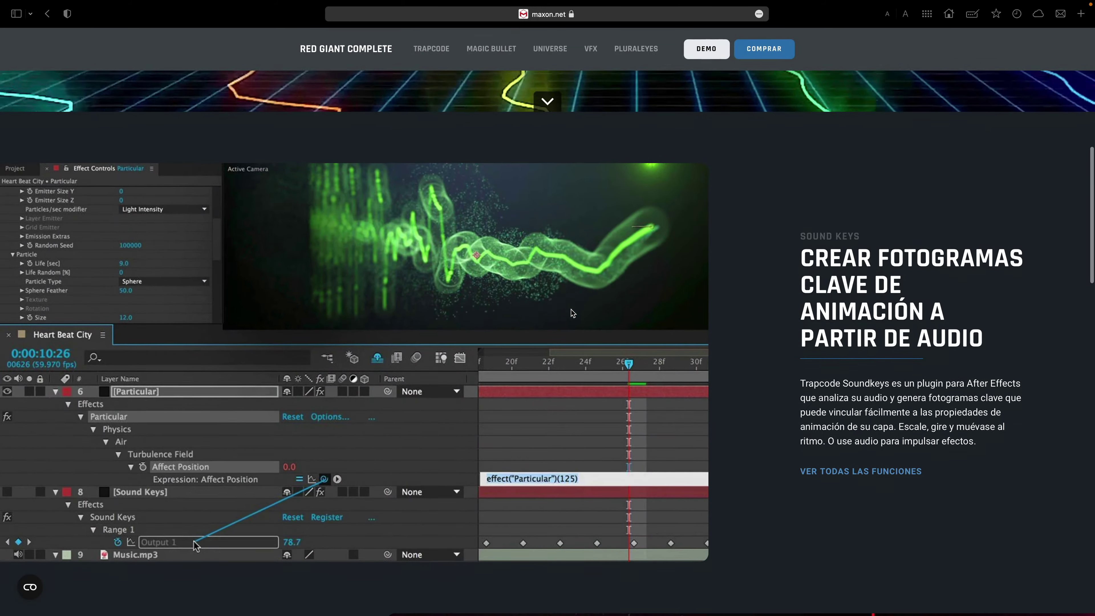
scroll(568, 310, "down", 2)
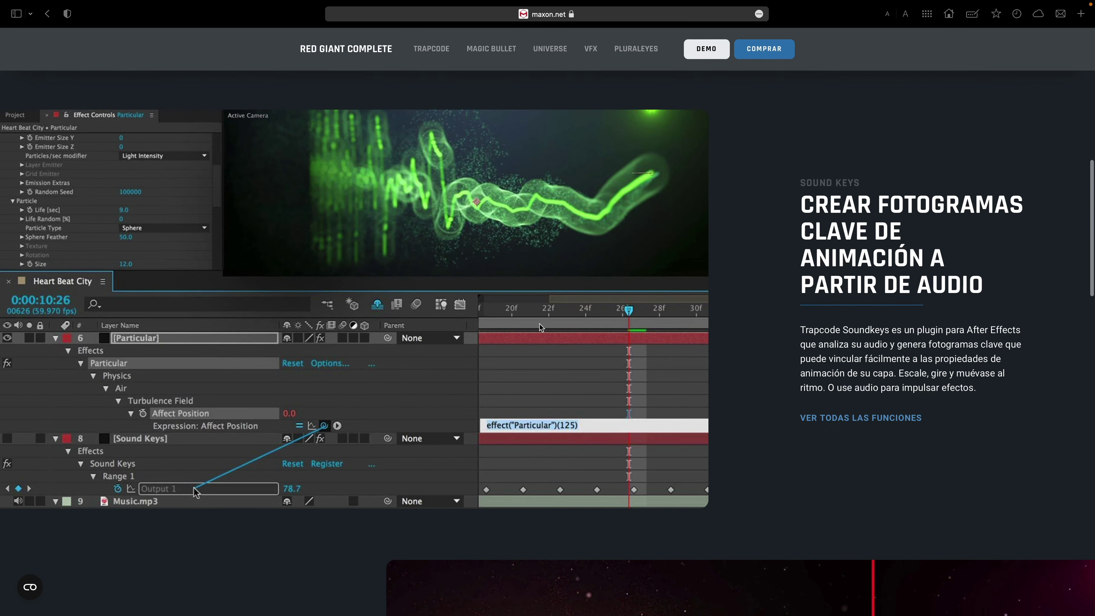
scroll(546, 313, "down", 10)
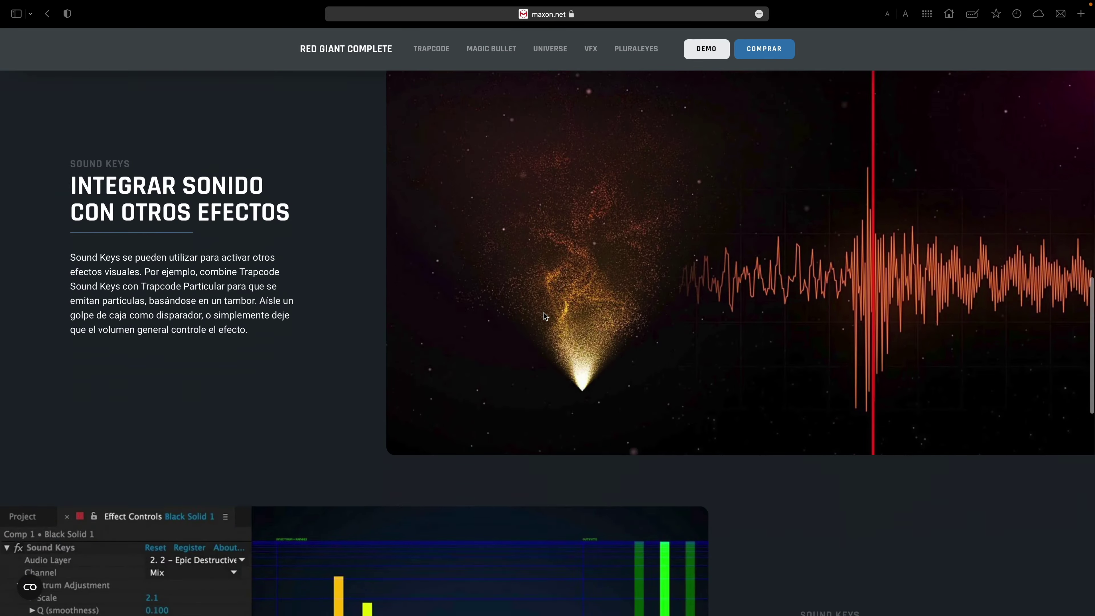
scroll(544, 312, "down", 3)
scroll(444, 478, "down", 4)
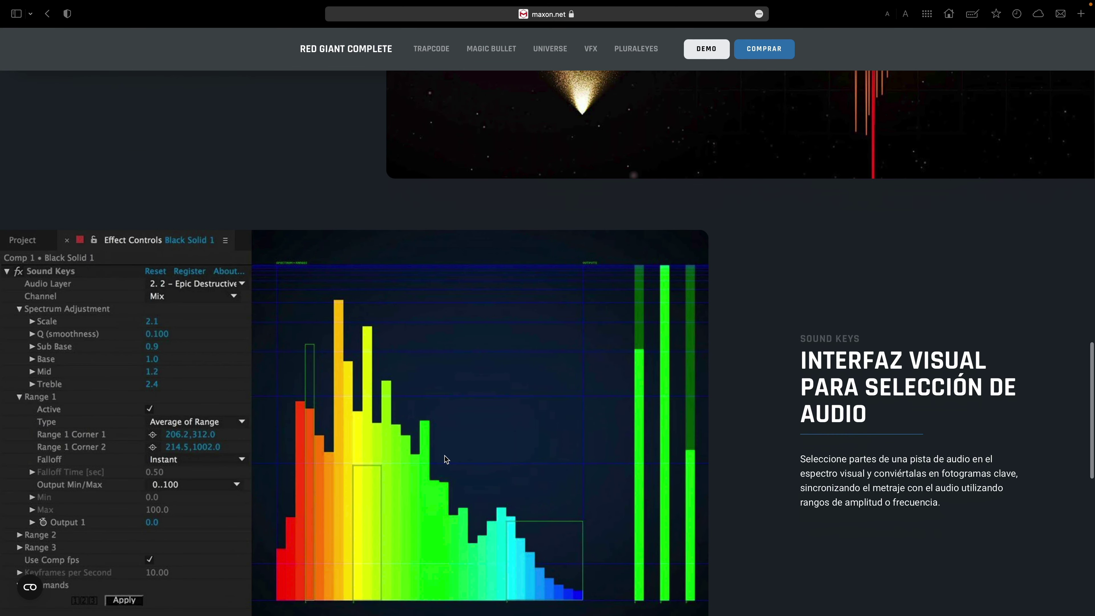
scroll(457, 460, "down", 2)
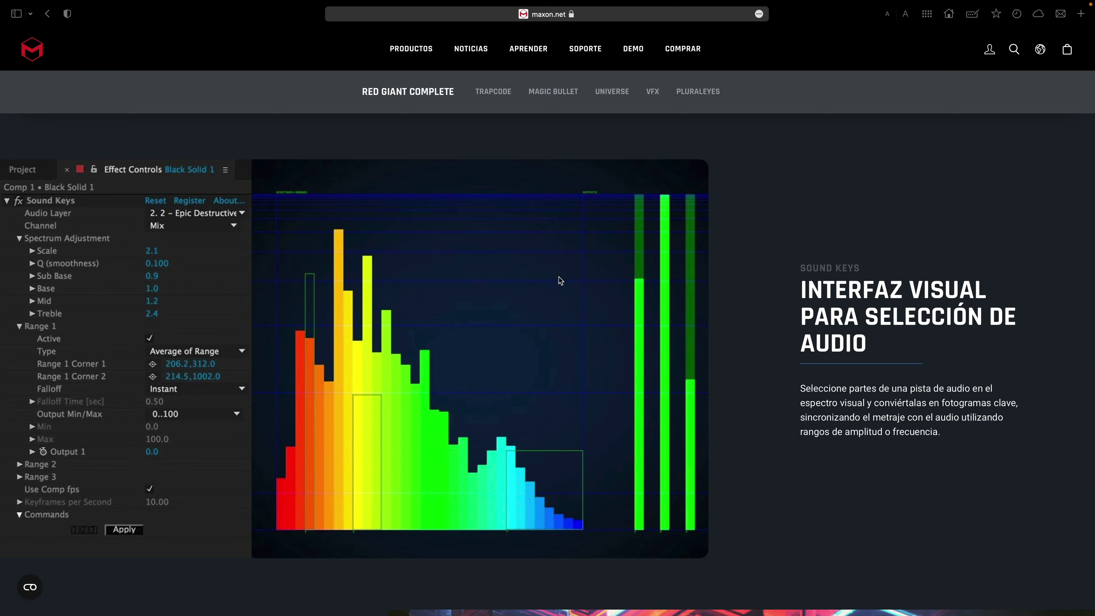
scroll(558, 276, "up", 10)
scroll(559, 284, "up", 10)
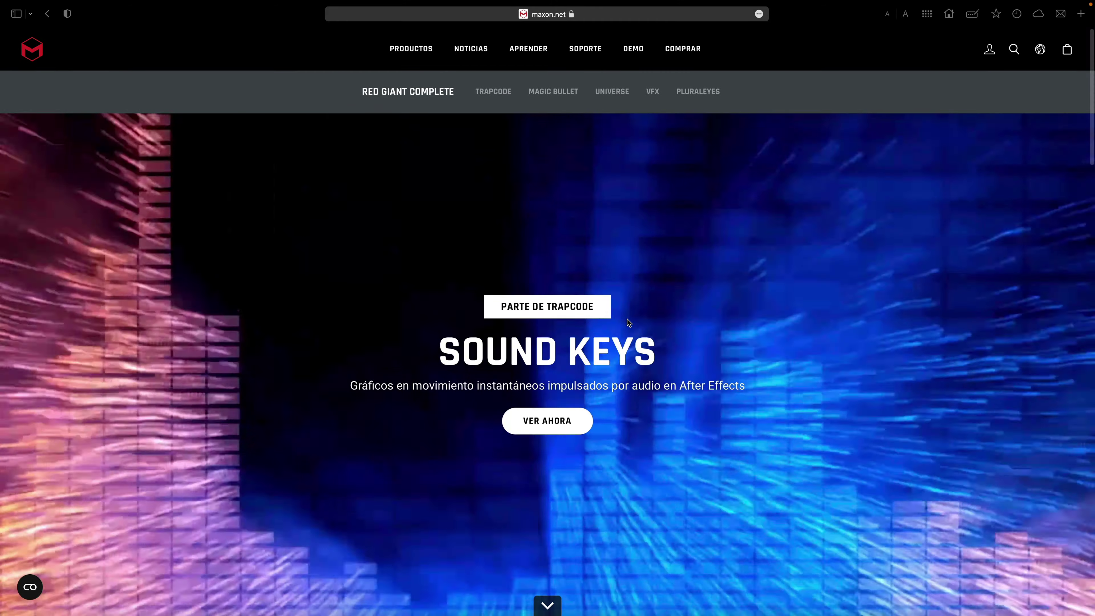
key("ctrl+Up")
In After Effects, rewind Comp 1, preview it, and scrub to the turntable close-up.
left_click(888, 345)
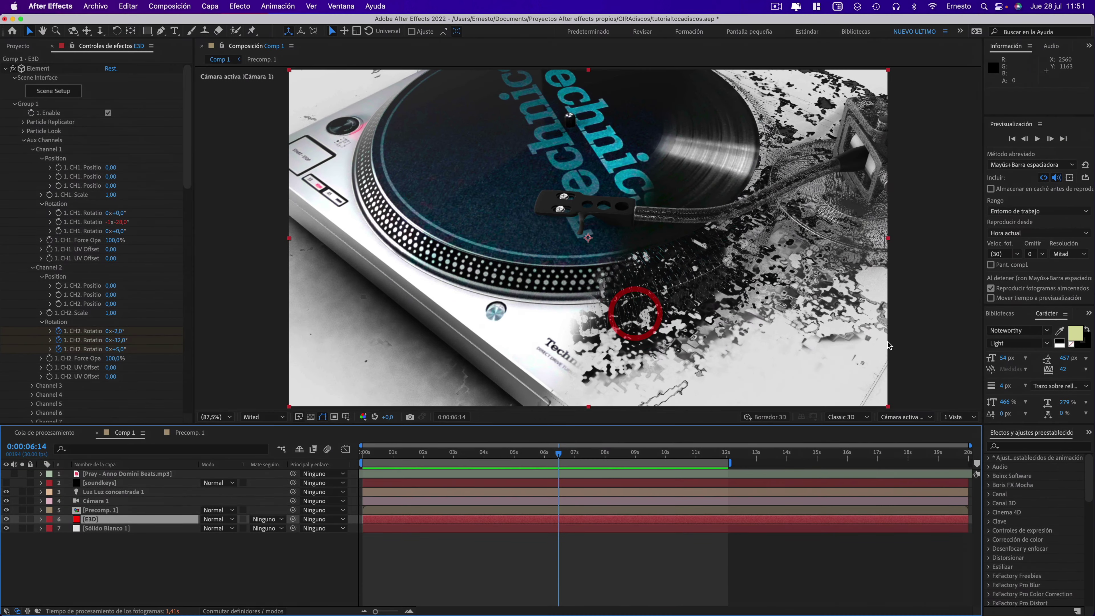
left_click_drag(559, 455, 334, 464)
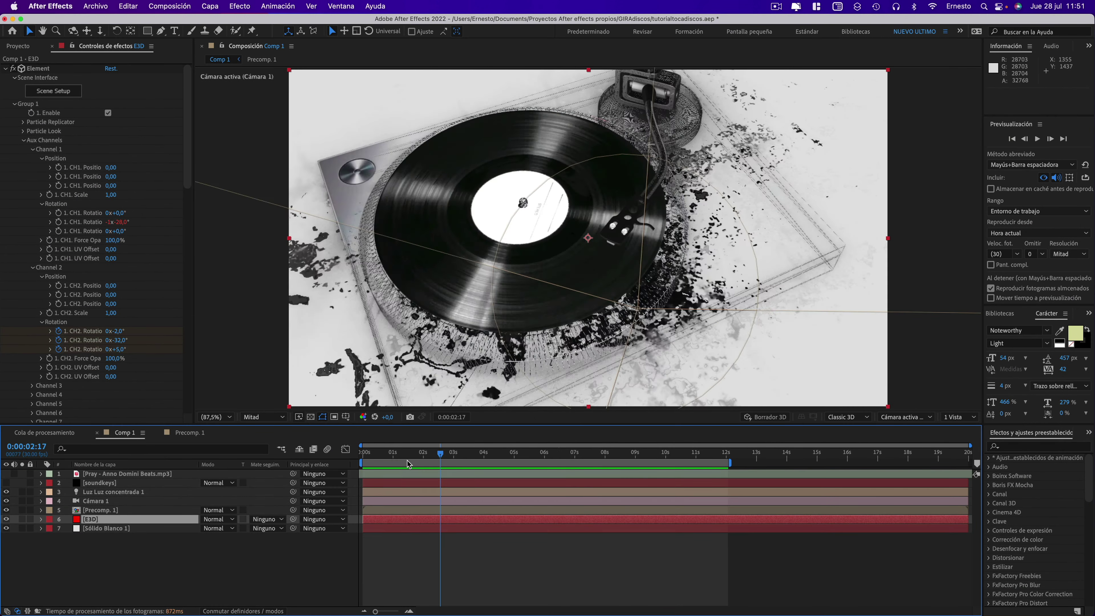
left_click(1037, 140)
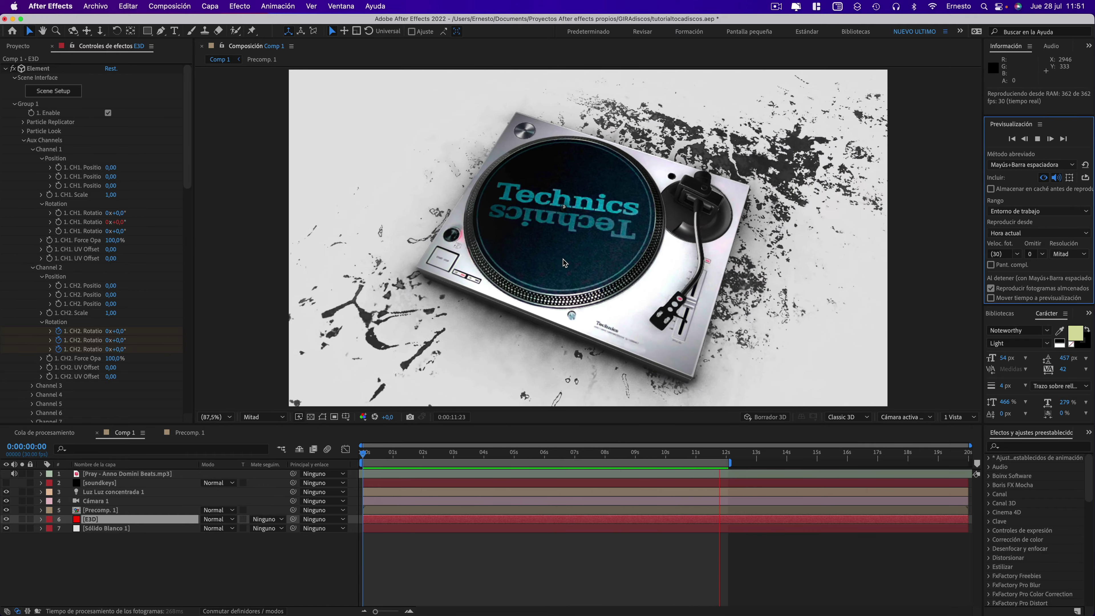
left_click(443, 453)
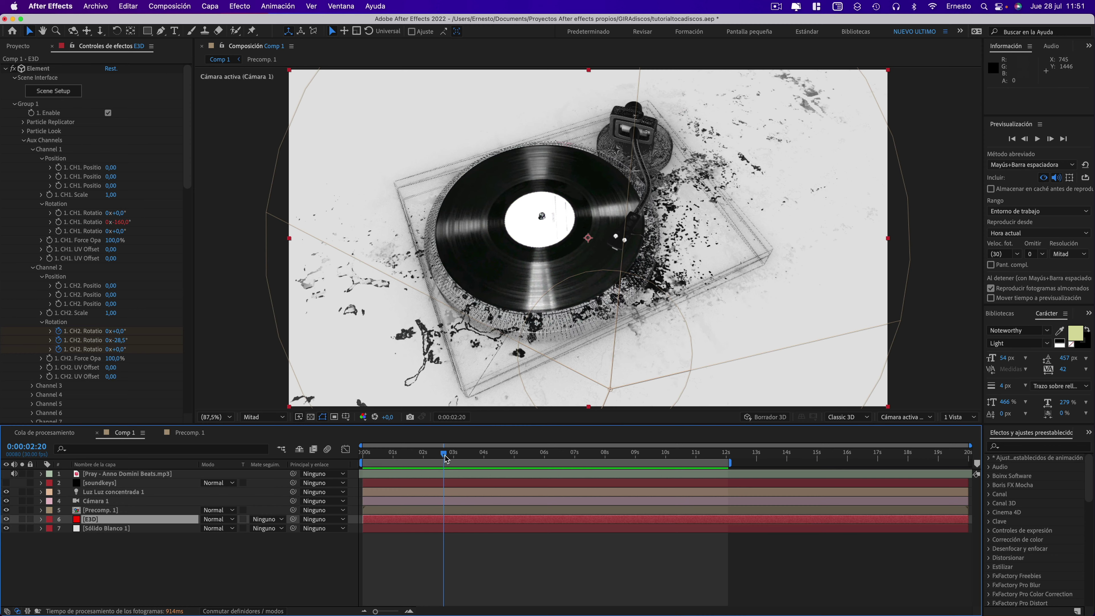
mouse_move(446, 460)
left_mouse_down()
mouse_move(537, 467)
mouse_move(407, 467)
left_mouse_up()
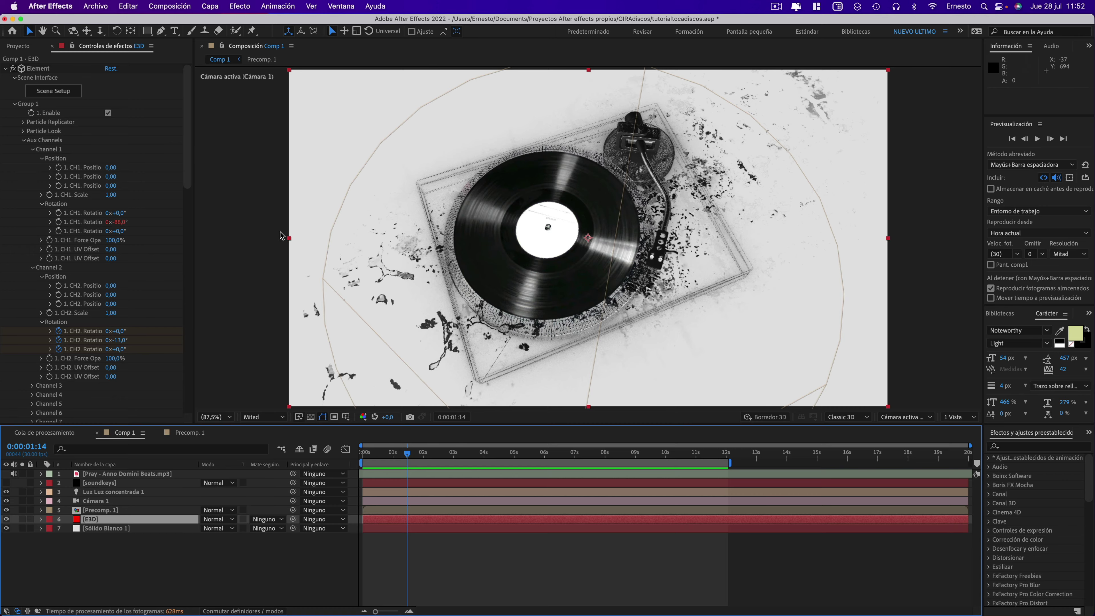
mouse_move(402, 456)
left_mouse_down()
mouse_move(653, 467)
mouse_move(466, 453)
left_mouse_up()
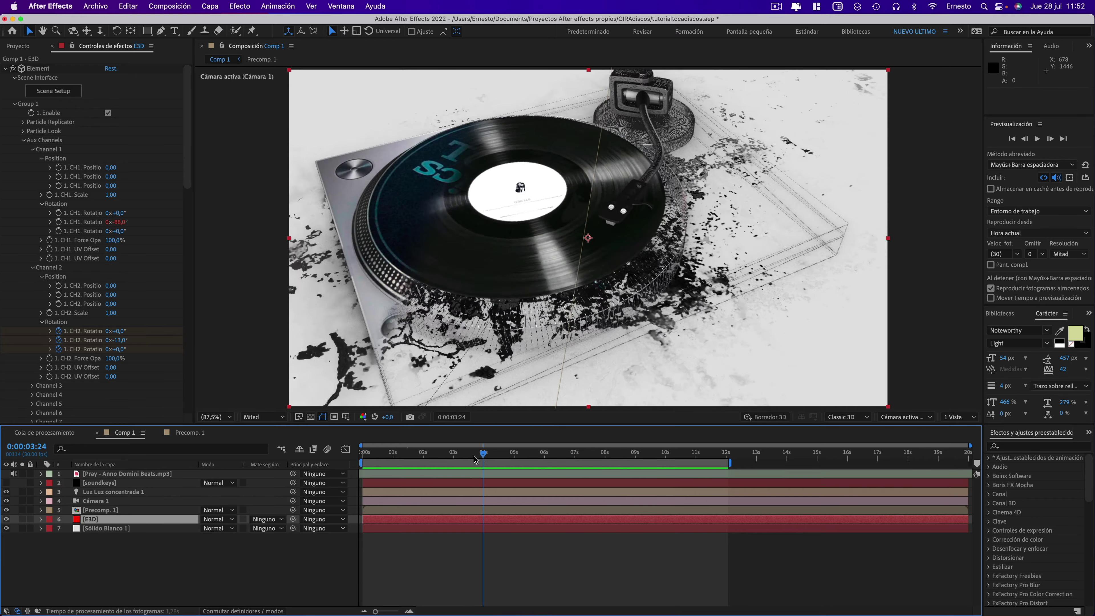
left_click(102, 7)
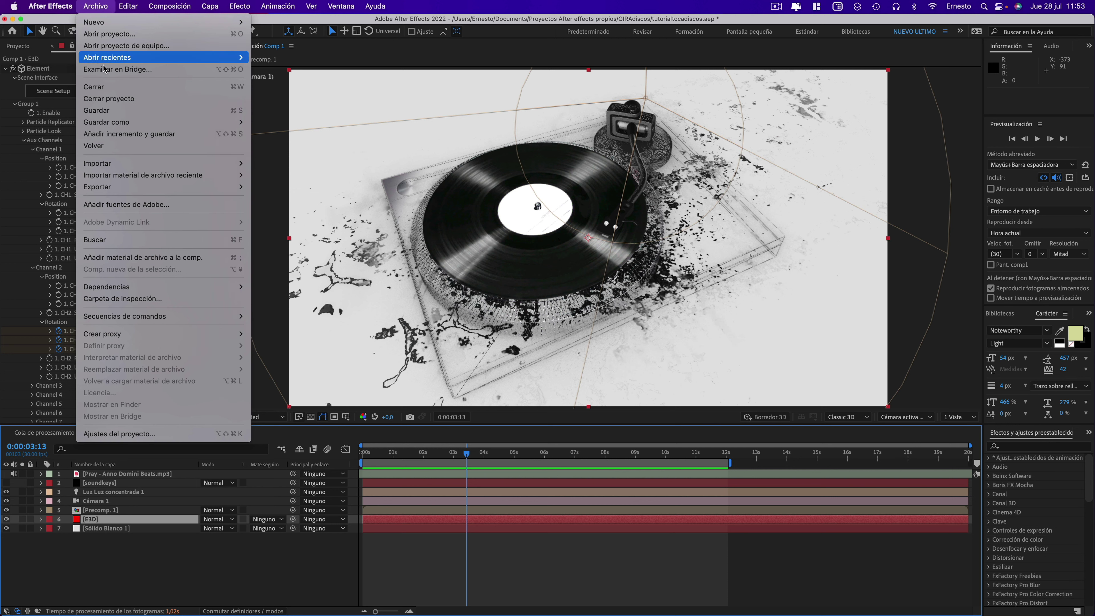
Reopen tutorialtocadiscos.aep from recent files without saving current changes.
mouse_move(129, 58)
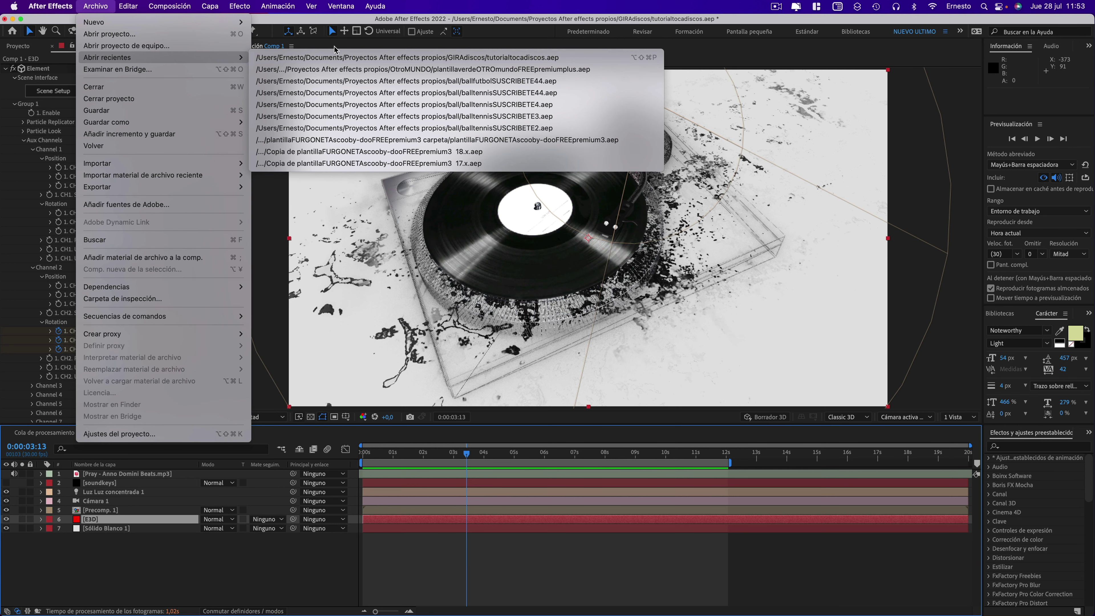
left_click(425, 56)
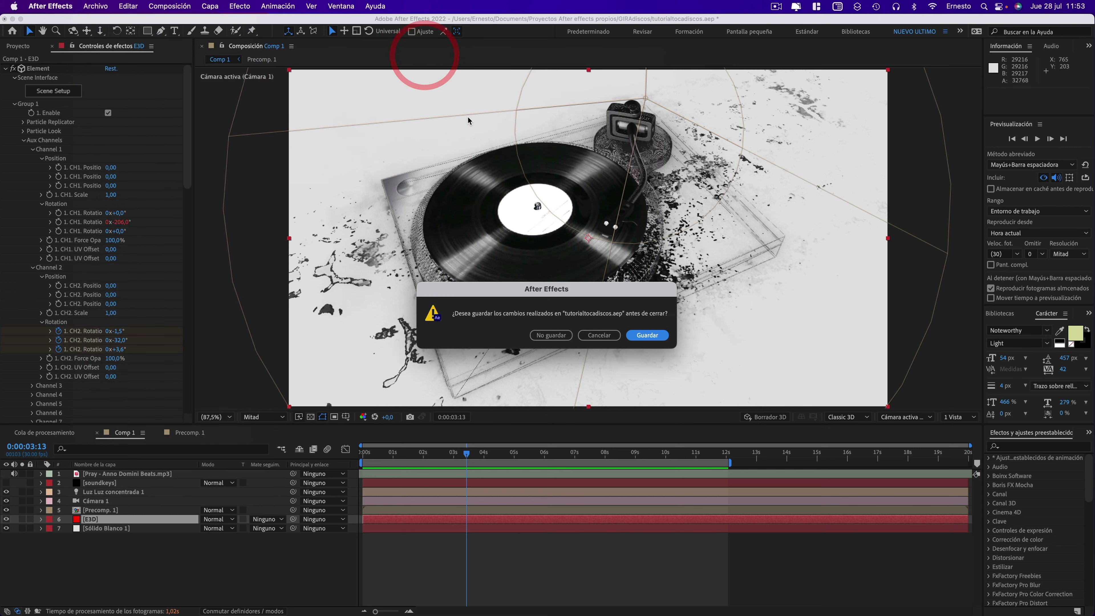
left_click(554, 335)
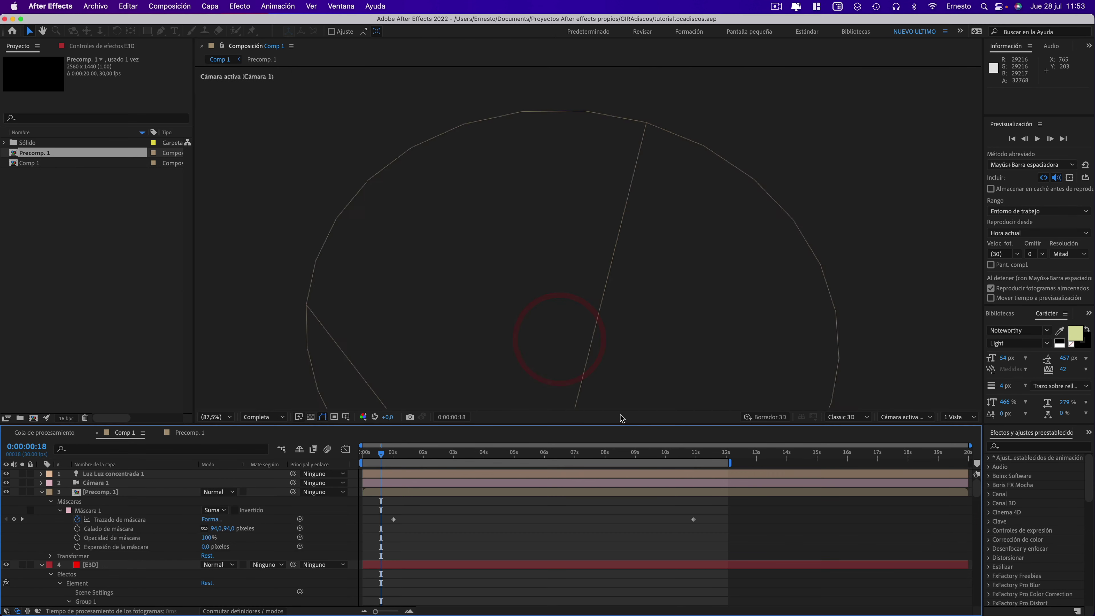
Set the viewer resolution to Cuarto and scrub the timeline to 0:00:04:21.
left_click_drag(403, 455, 424, 453)
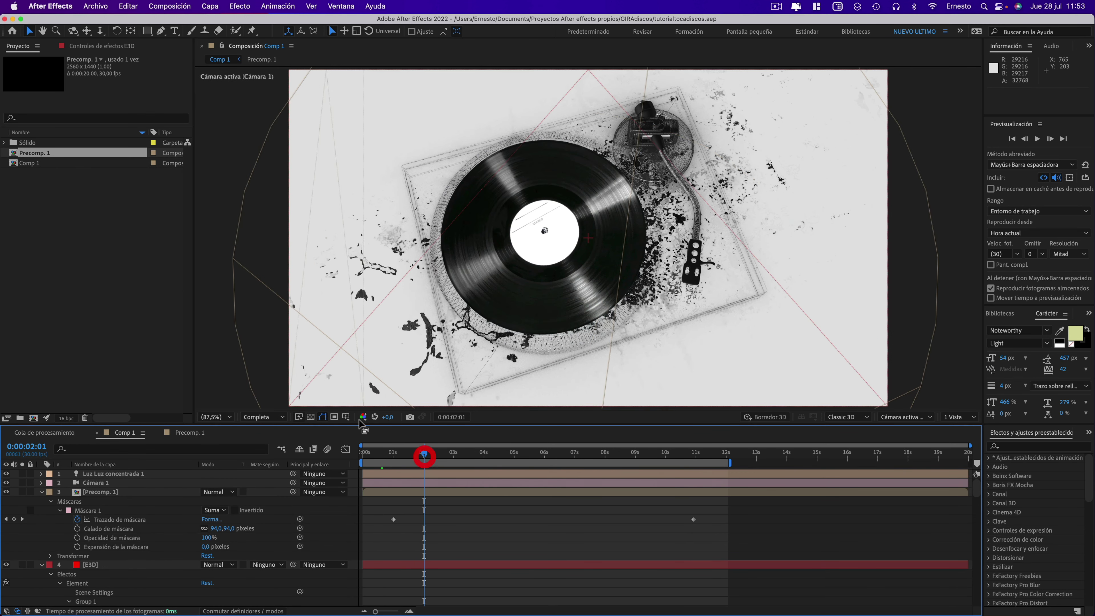
left_click(263, 417)
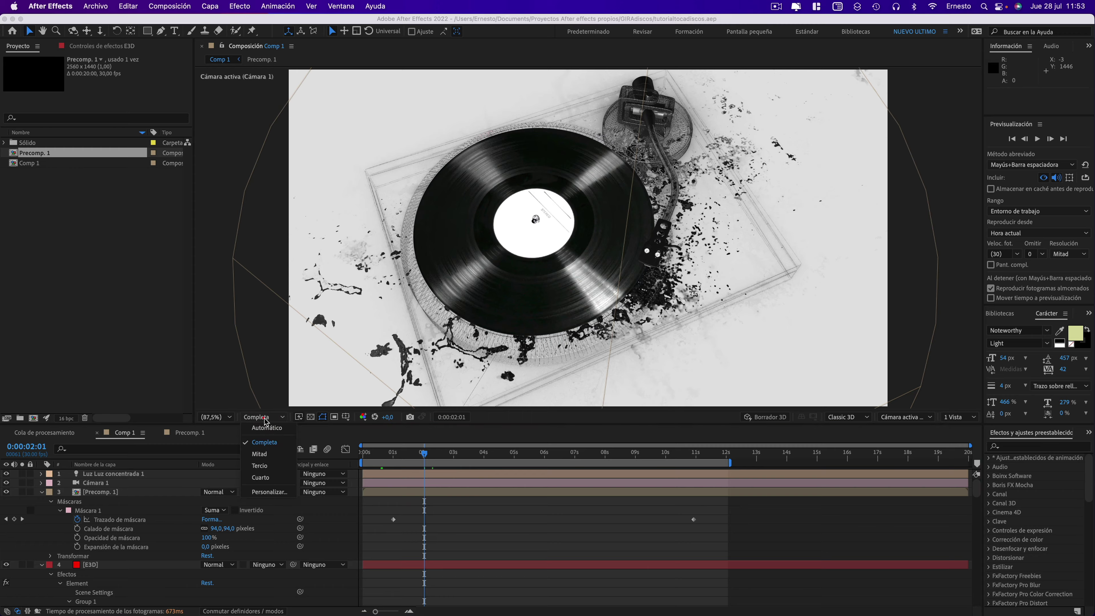
left_click(260, 477)
left_click_drag(418, 456, 556, 453)
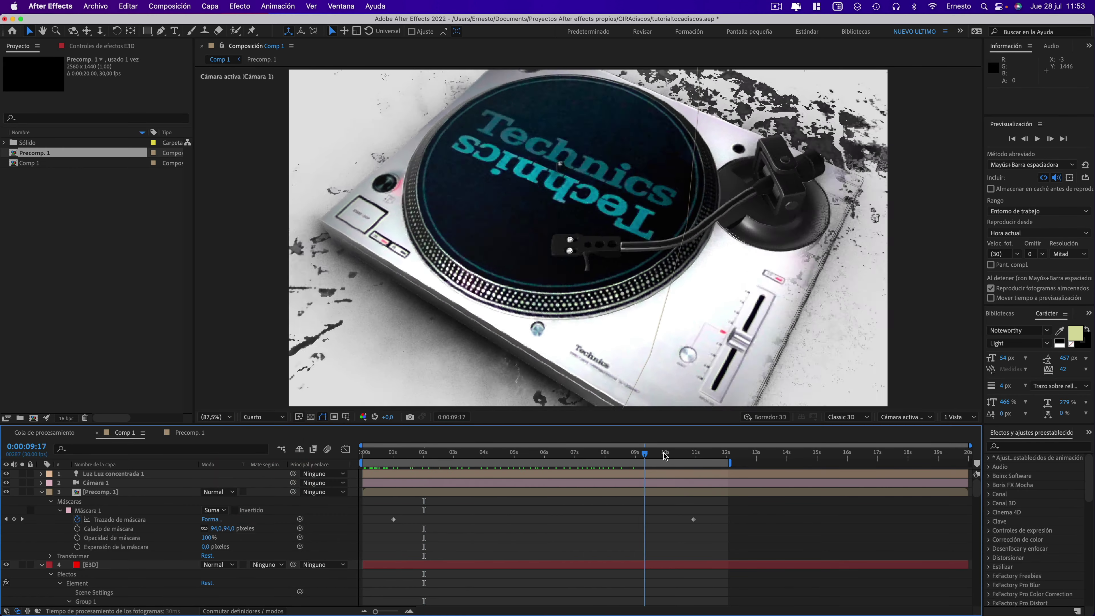
mouse_move(570, 453)
left_mouse_down()
mouse_move(612, 456)
mouse_move(385, 451)
mouse_move(657, 455)
mouse_move(462, 443)
mouse_move(390, 451)
mouse_move(504, 453)
left_mouse_up()
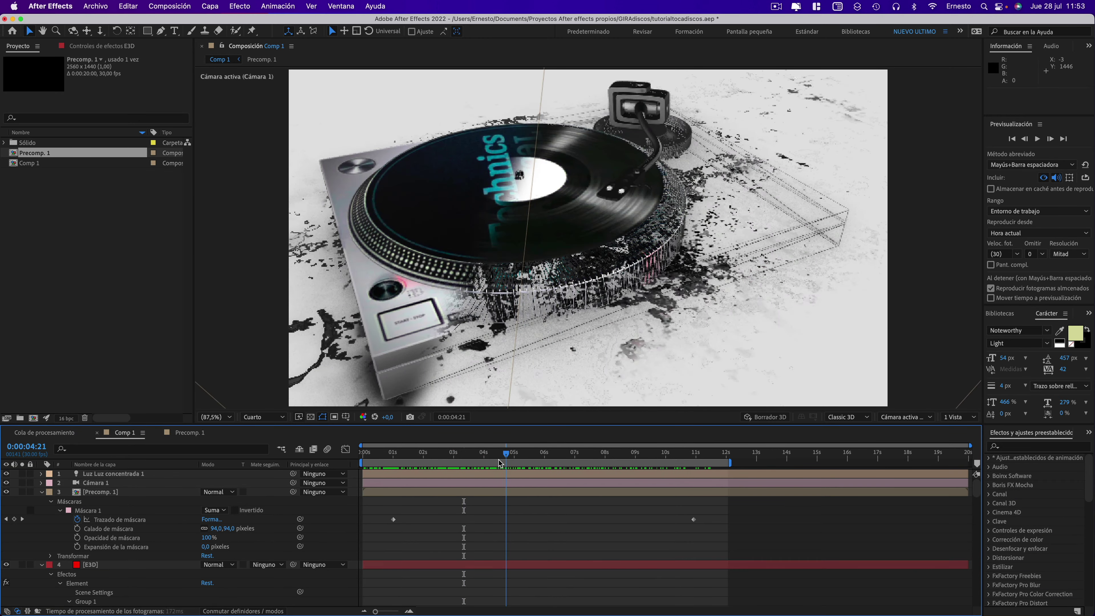
left_click(499, 468)
left_click(211, 6)
mouse_move(276, 22)
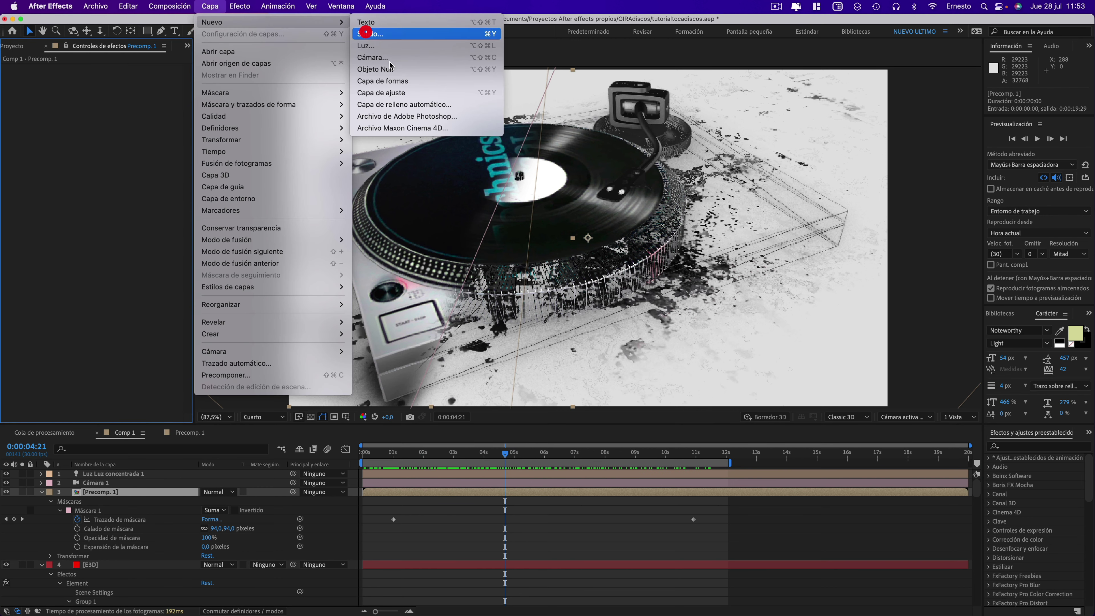
Create a solid named soundkeys and move it to the top of Comp 1's layers.
left_click(367, 35)
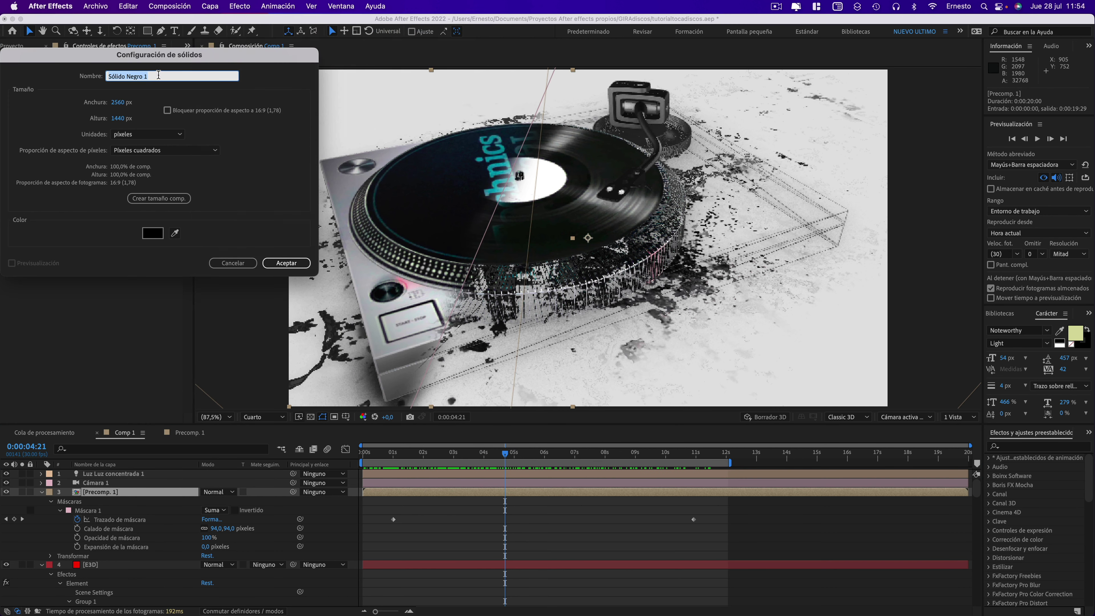
left_click(18, 66)
type("soundkeys")
left_click(278, 260)
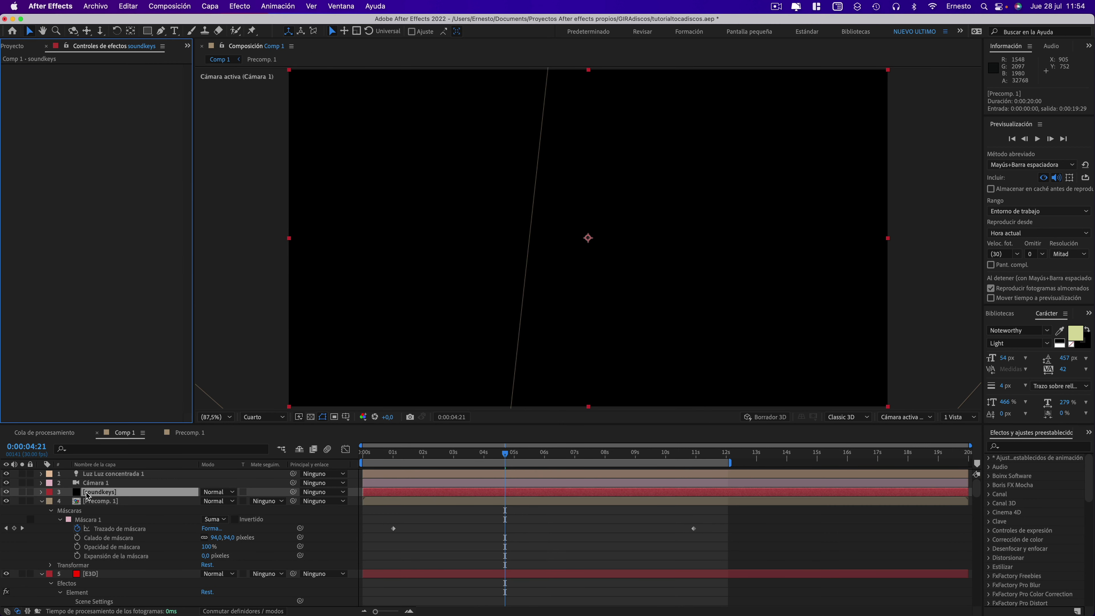
left_click_drag(87, 496, 100, 474)
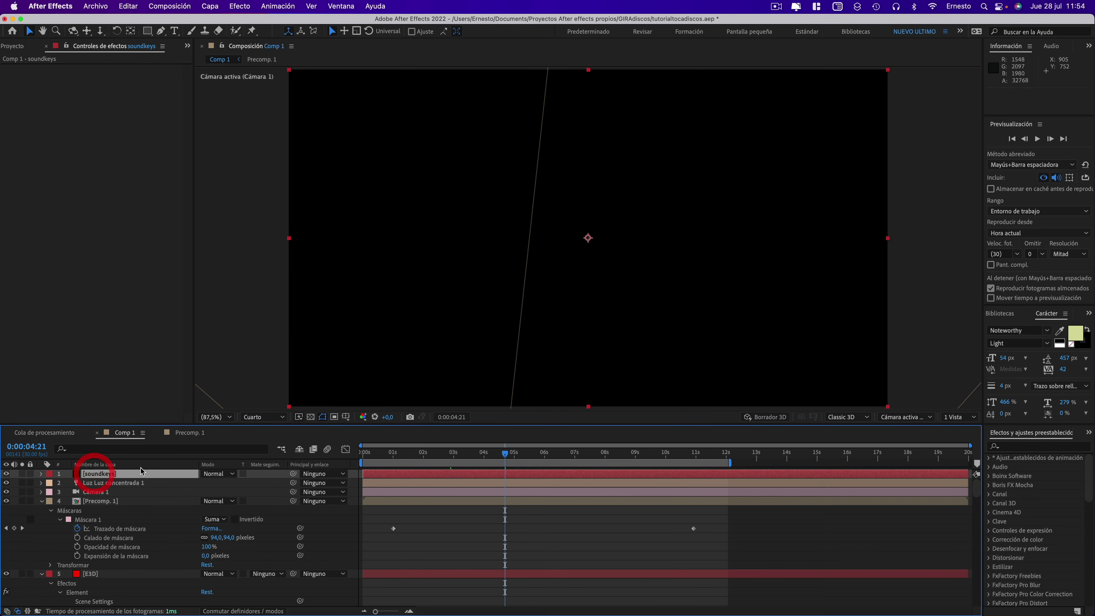
left_click(103, 477)
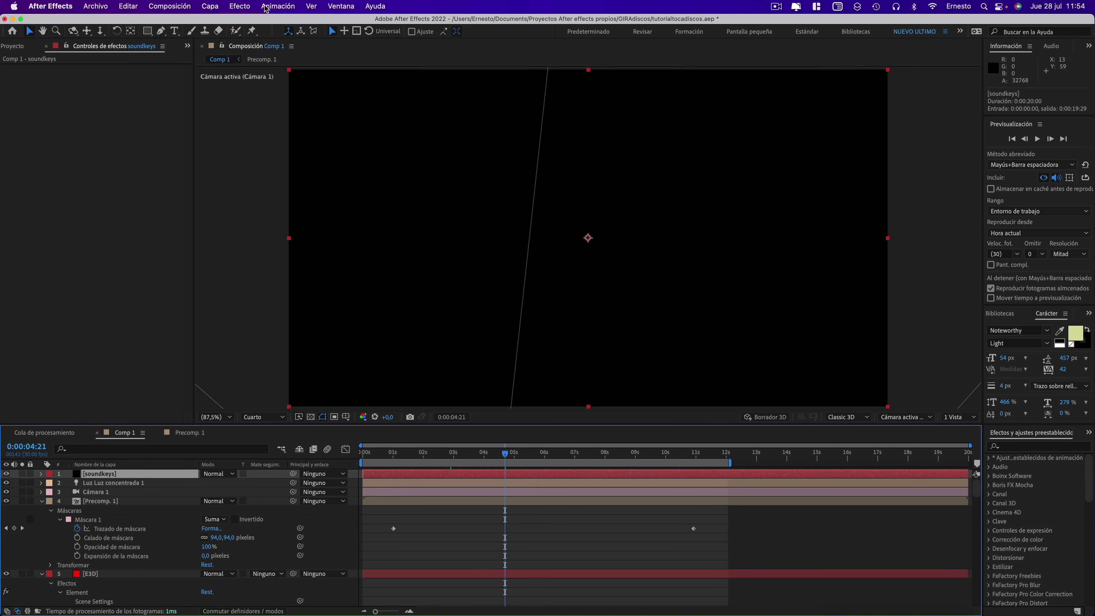
Search Effects & Presets for 'sound' to find Sound Keys.
left_click(239, 7)
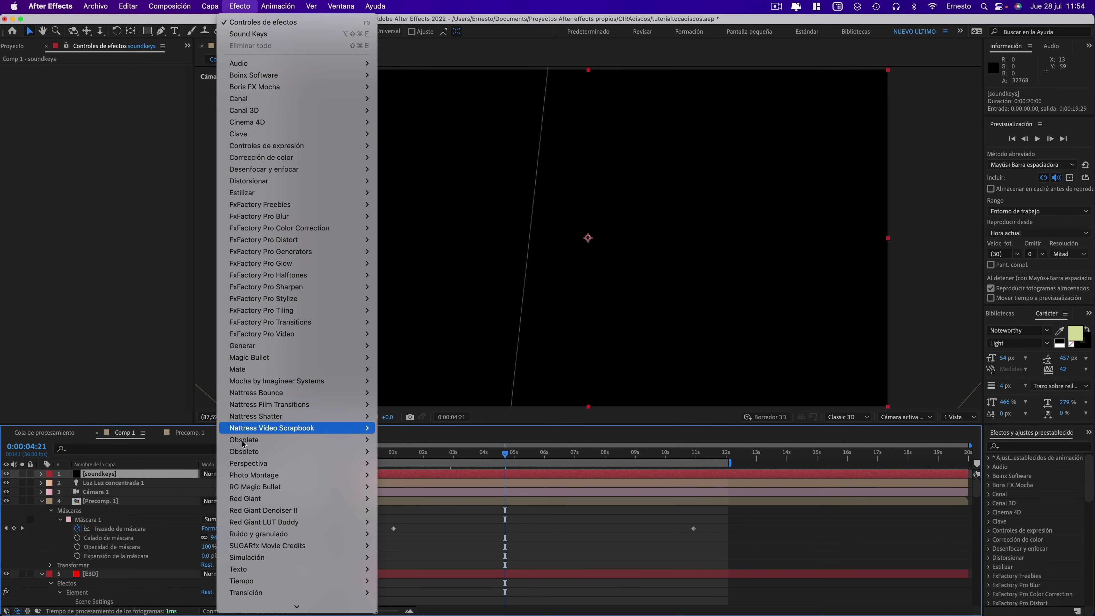
scroll(243, 486, "down", 3)
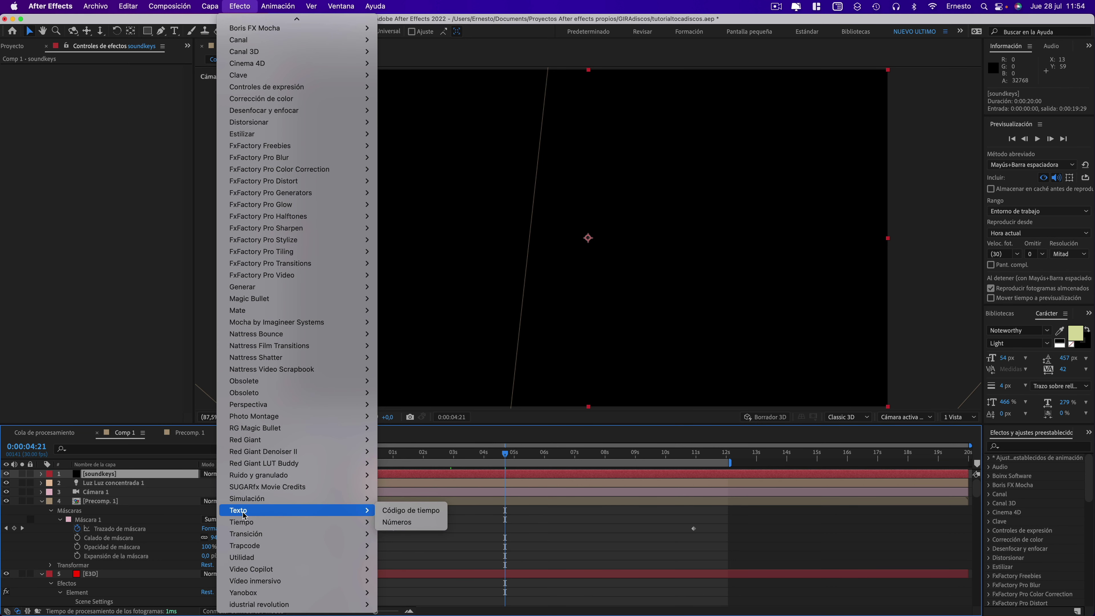
mouse_move(242, 547)
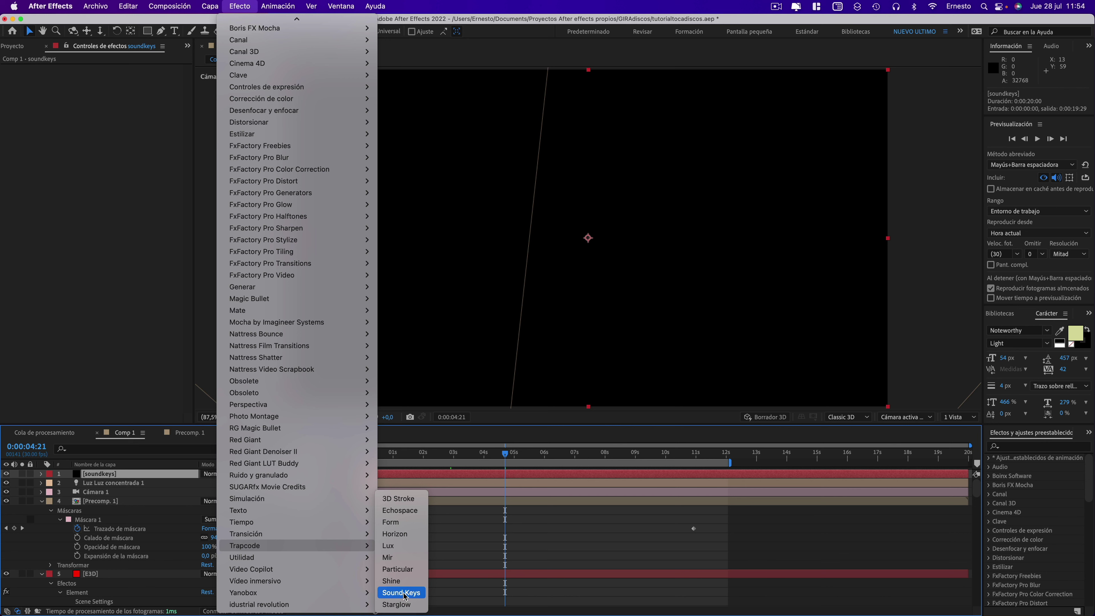
left_click(1024, 454)
left_click(1025, 448)
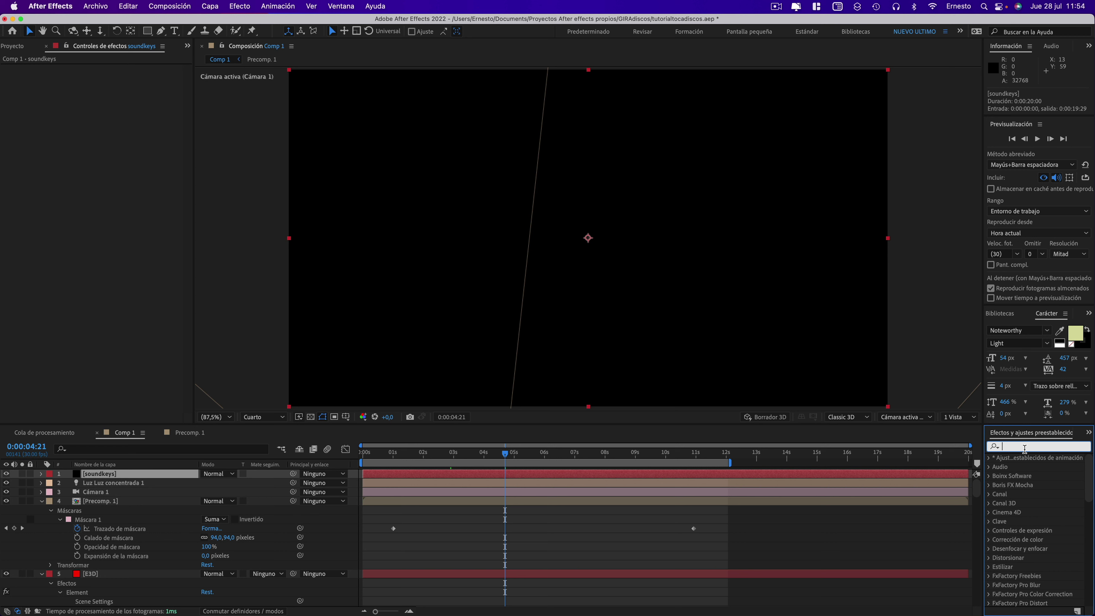
type("sound")
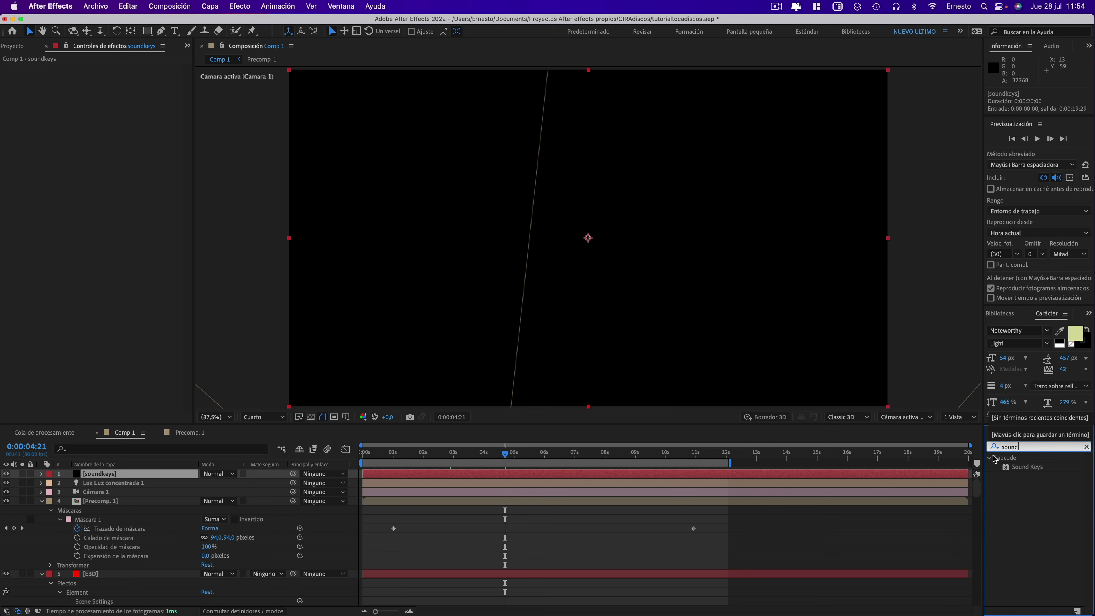
Apply Trapcode Sound Keys to the soundkeys solid and accept the 8-bit colour warning.
double_click(1024, 468)
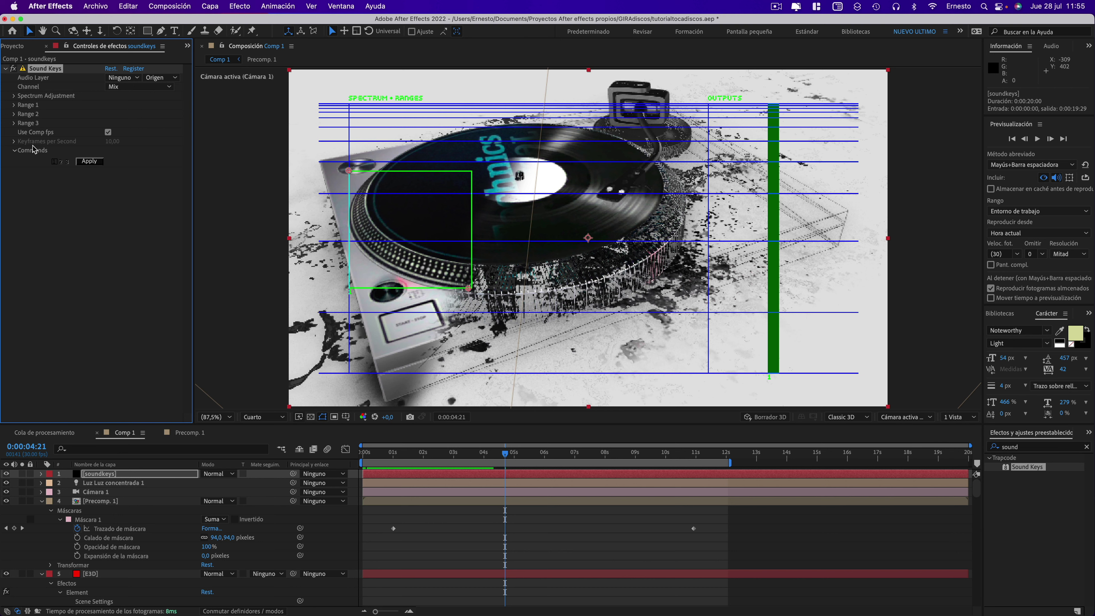
left_click(23, 69)
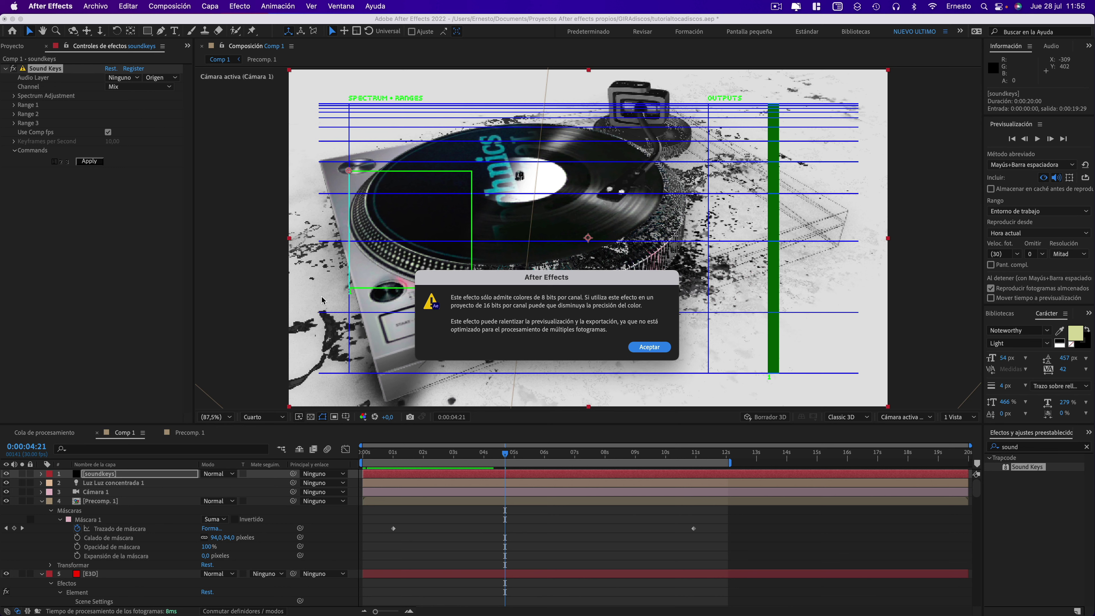
left_click(649, 347)
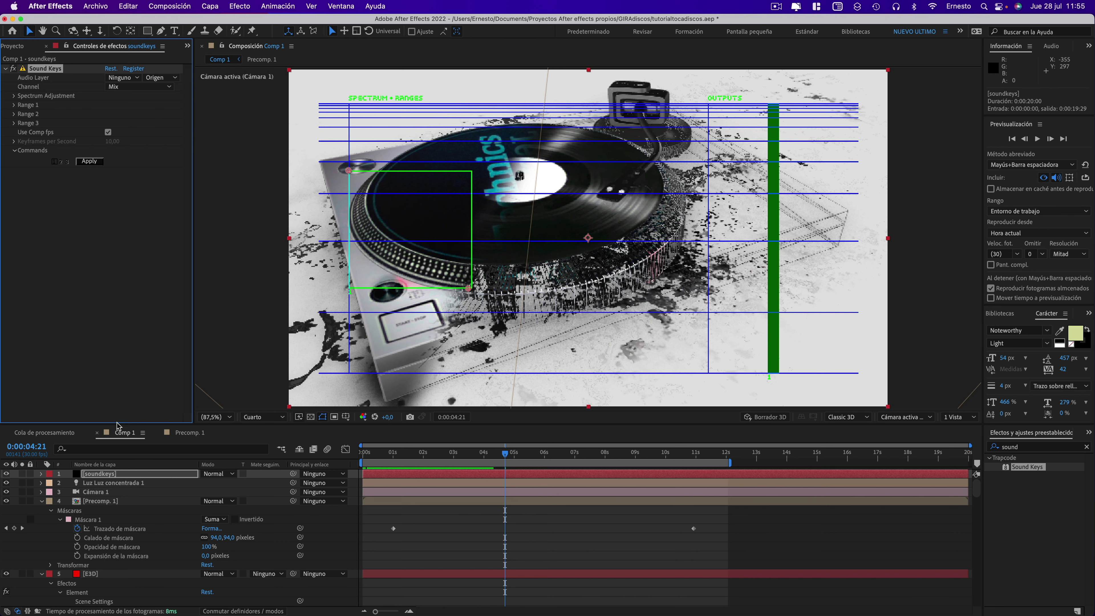
Import Pray - Anno Domini Beats.mp3 from GIRAdiscos and place it as Comp 1's top layer.
left_click(96, 7)
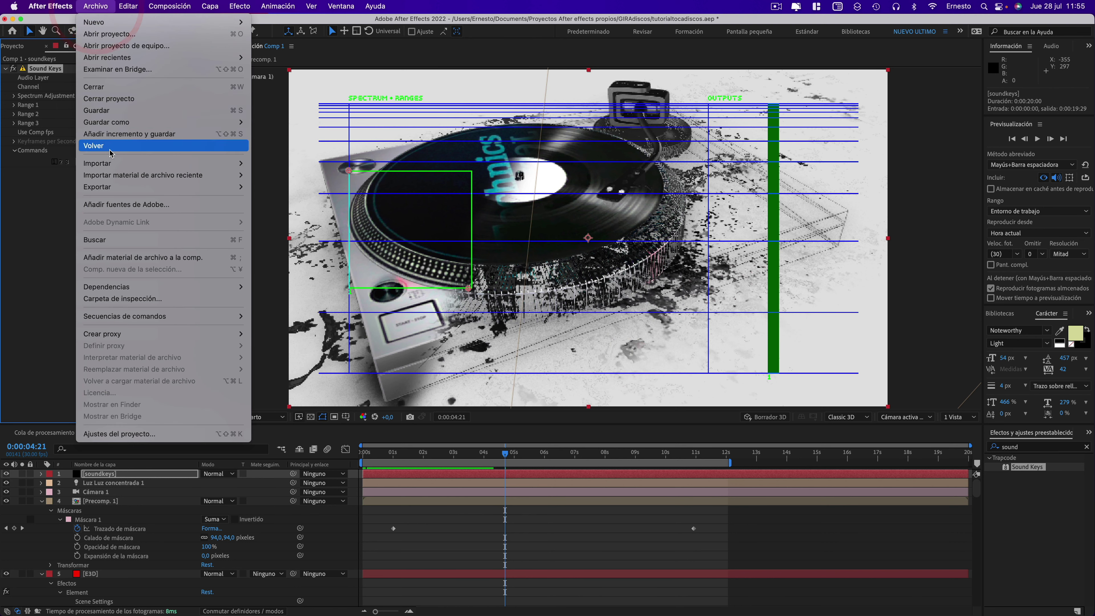
mouse_move(109, 163)
left_click(275, 164)
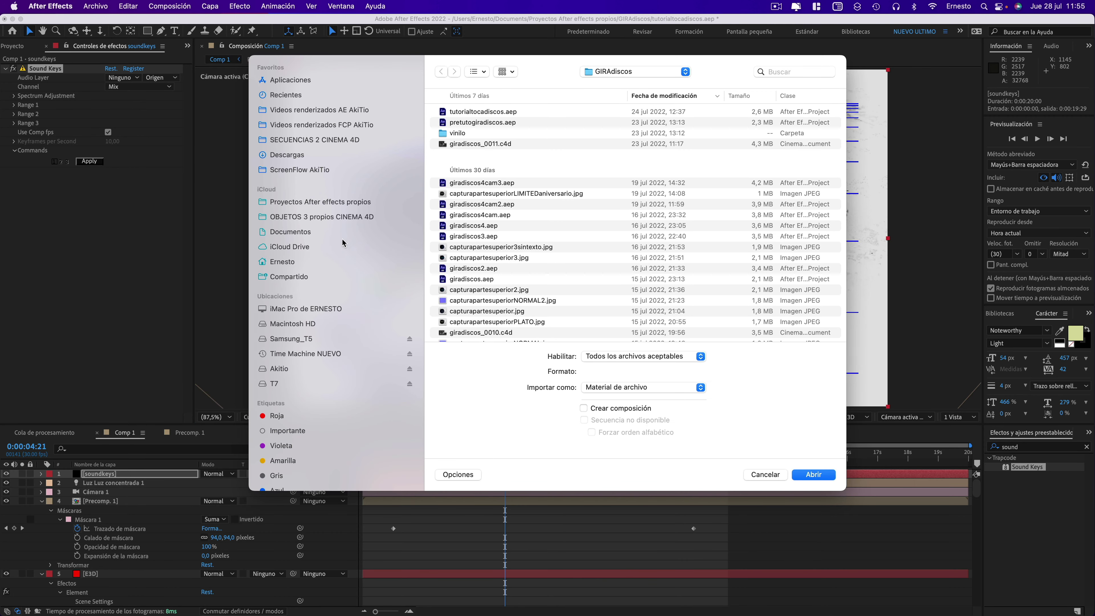
left_click(309, 201)
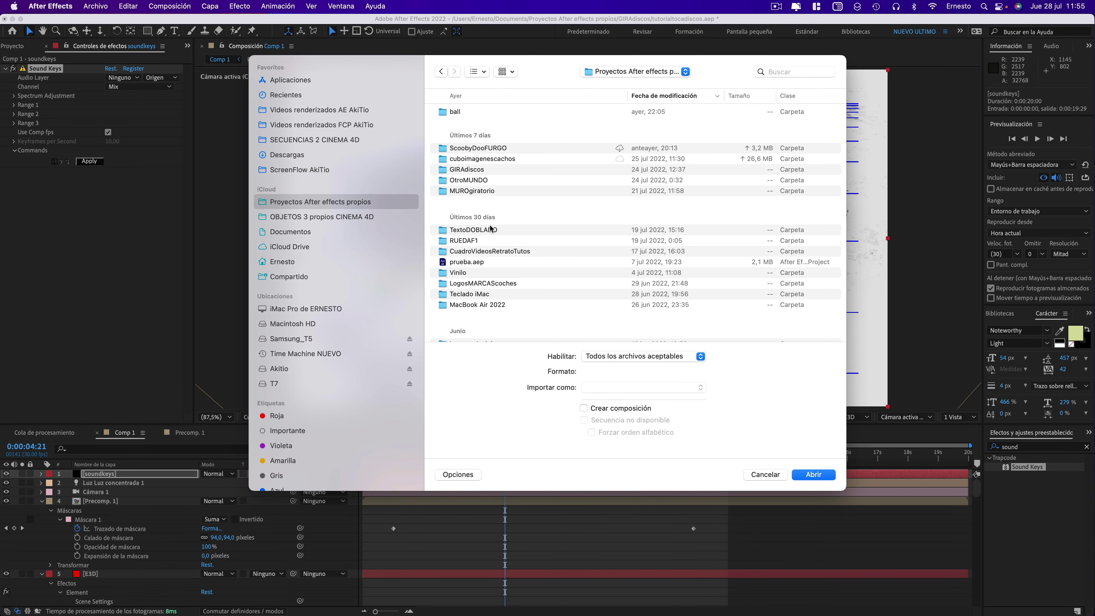
scroll(492, 229, "down", 5)
scroll(492, 233, "up", 10)
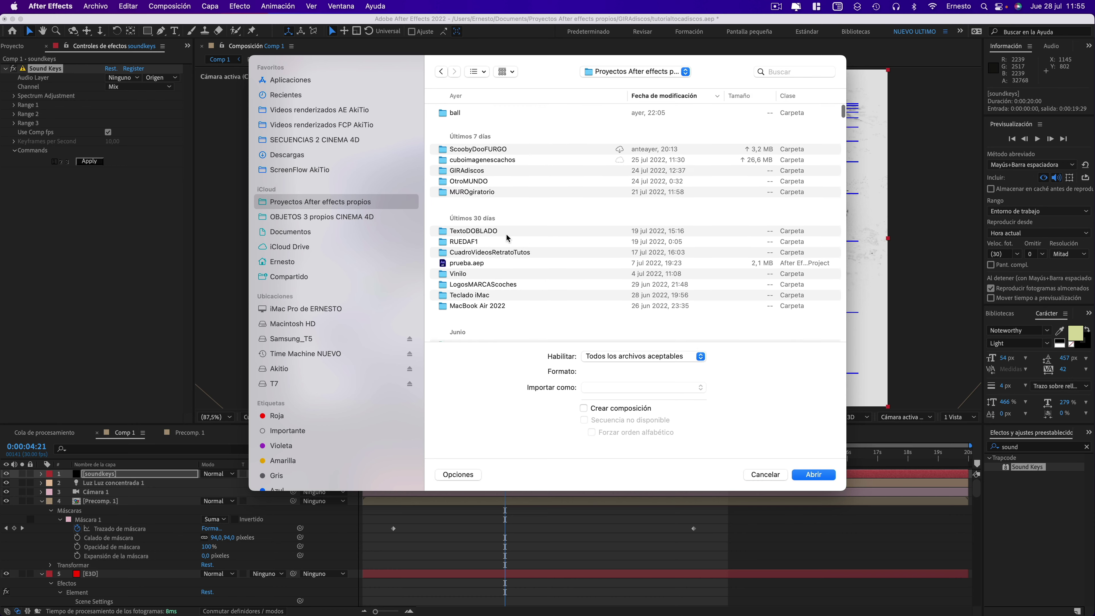
double_click(476, 172)
scroll(509, 299, "down", 3)
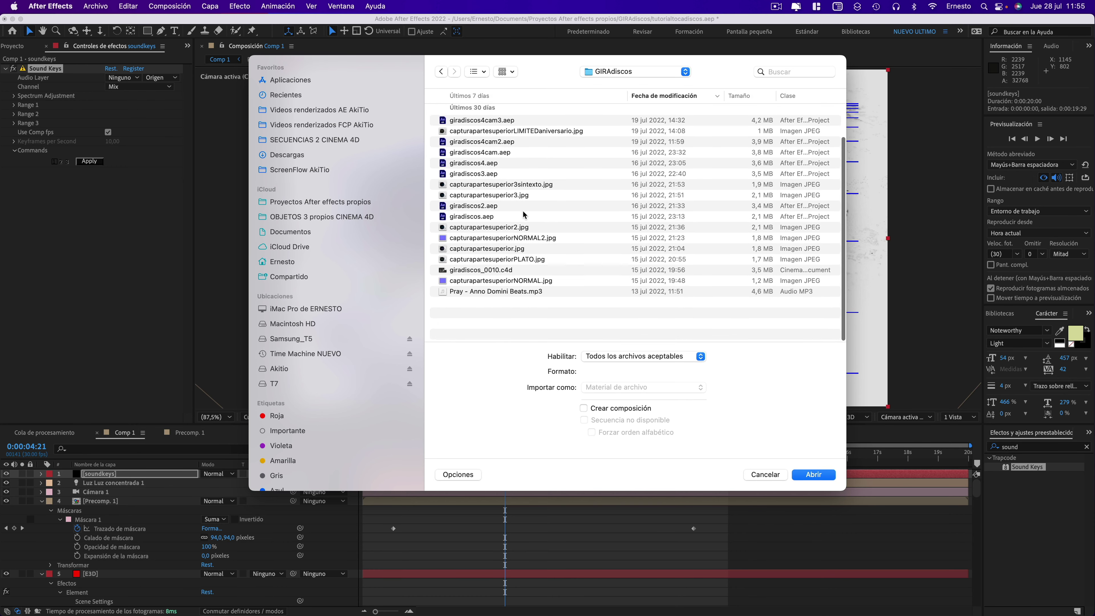
scroll(510, 299, "up", 3)
left_click(474, 331)
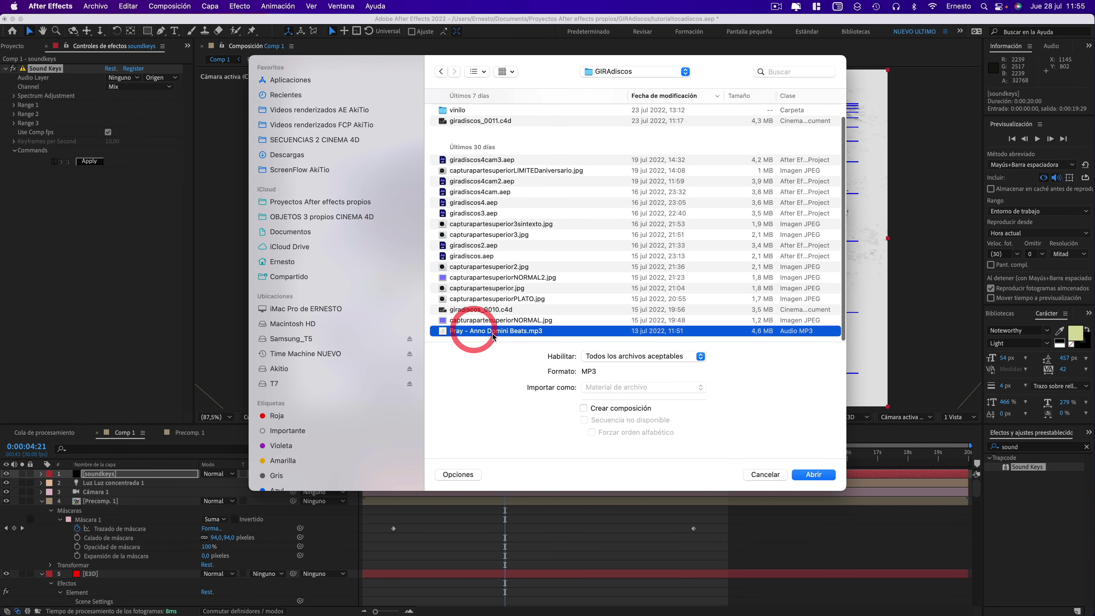
left_click(820, 475)
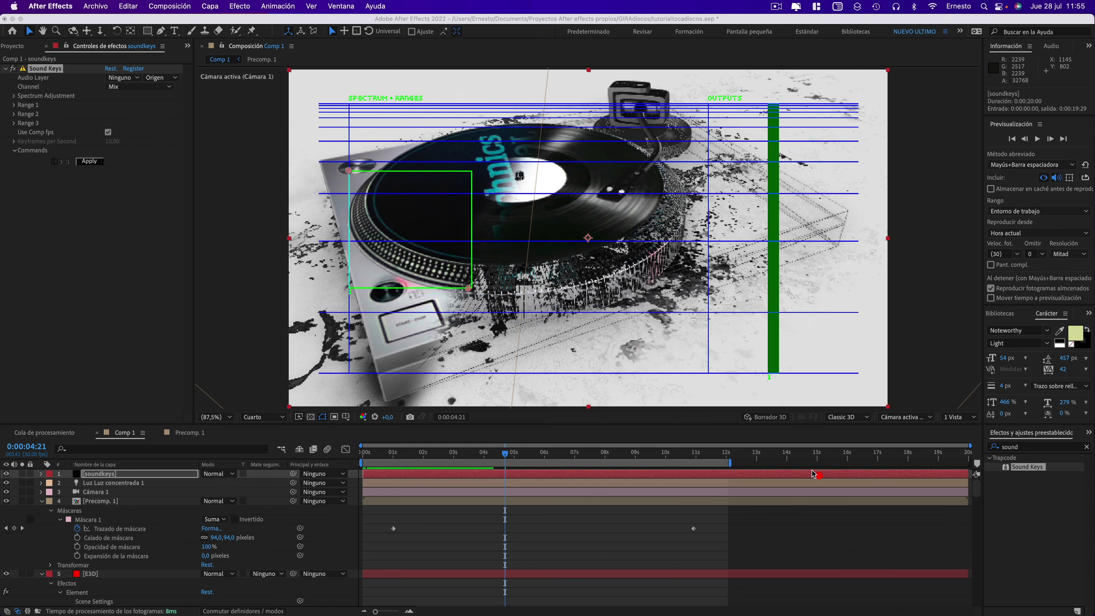
left_click_drag(42, 164, 92, 473)
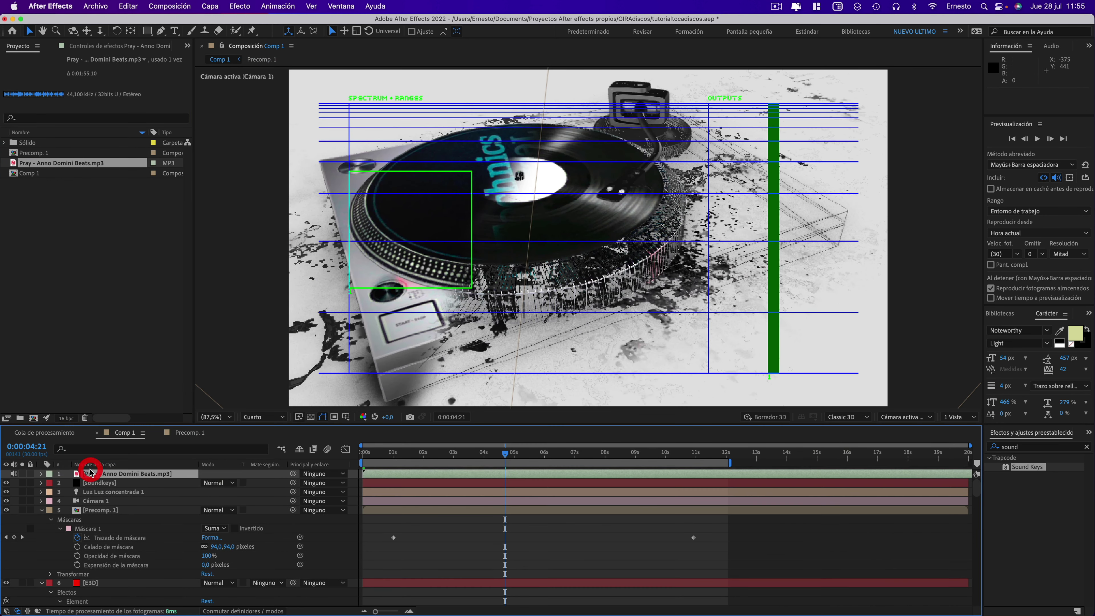
Preview the composition from 0:00:01:16.
left_click(409, 453)
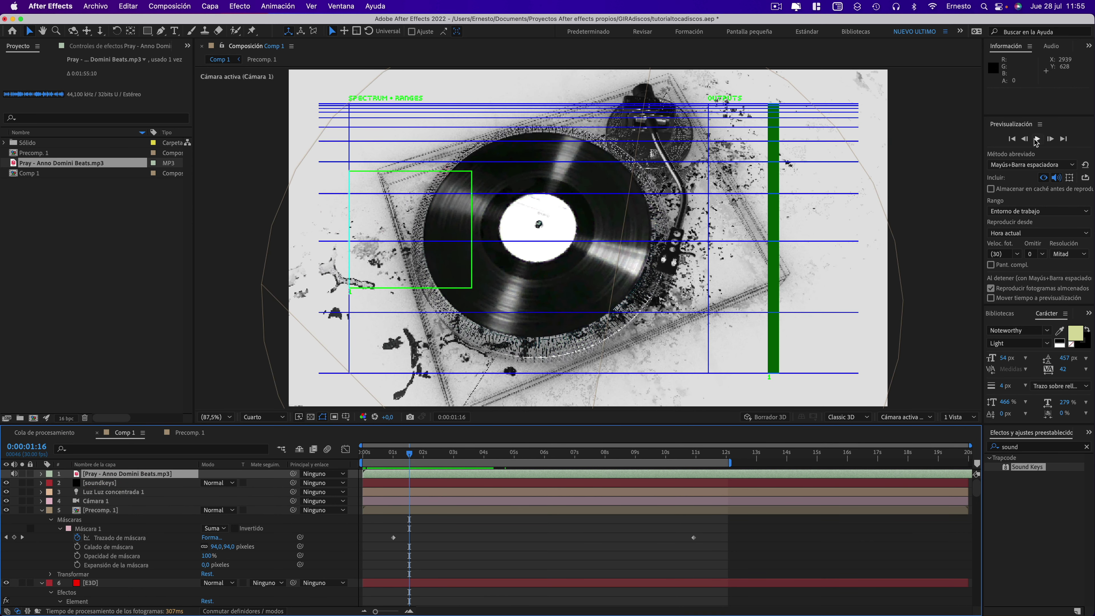
left_click(1036, 139)
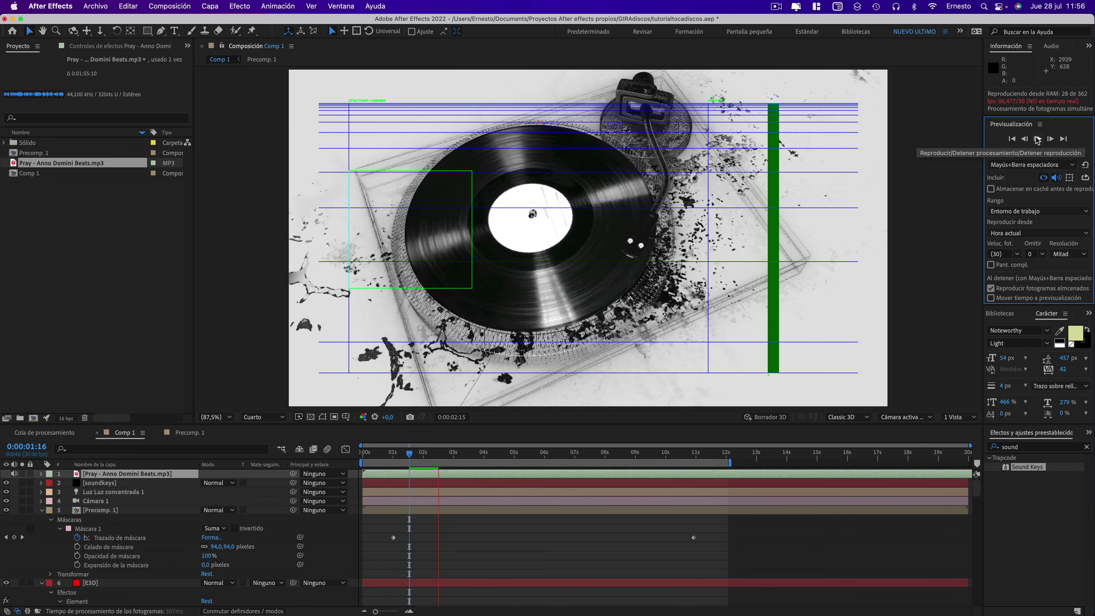
left_click(1036, 139)
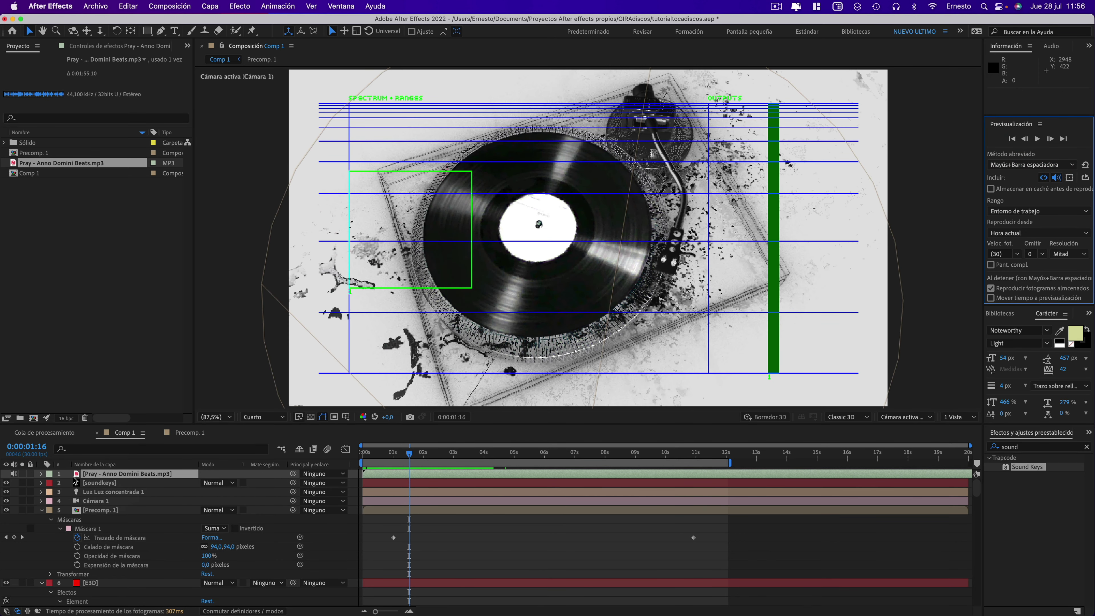
Reveal the mp3 layer's Forma de onda waveform and slide the track earlier in time.
left_click(41, 474)
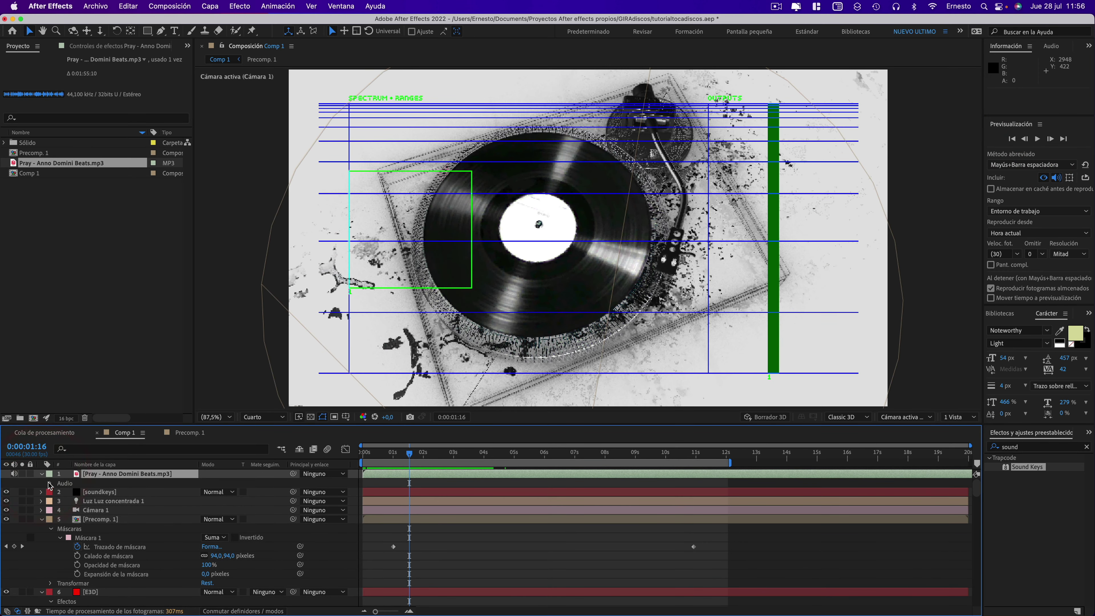
left_click(50, 484)
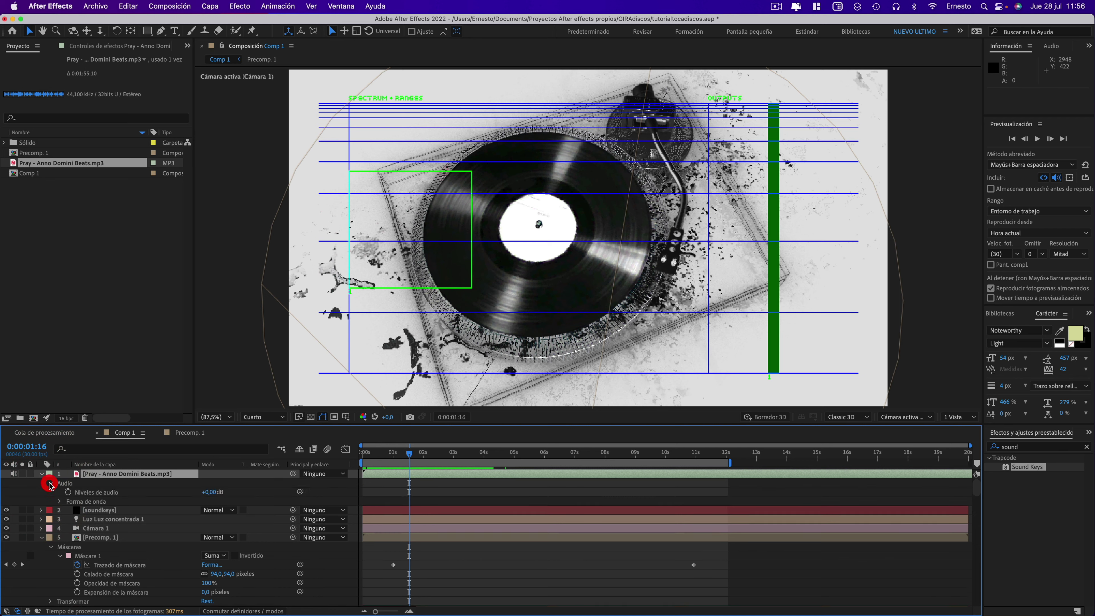
left_click(60, 501)
mouse_move(830, 477)
left_mouse_down()
mouse_move(647, 465)
mouse_move(902, 474)
mouse_move(569, 461)
left_mouse_up()
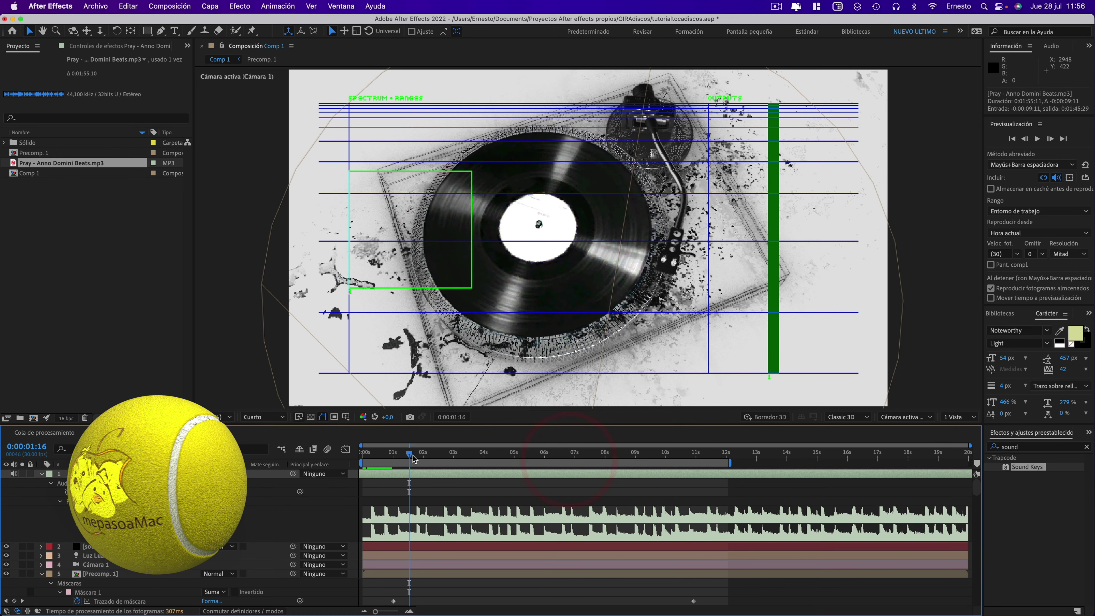
Preview the composition with the music from the start.
left_click(361, 452)
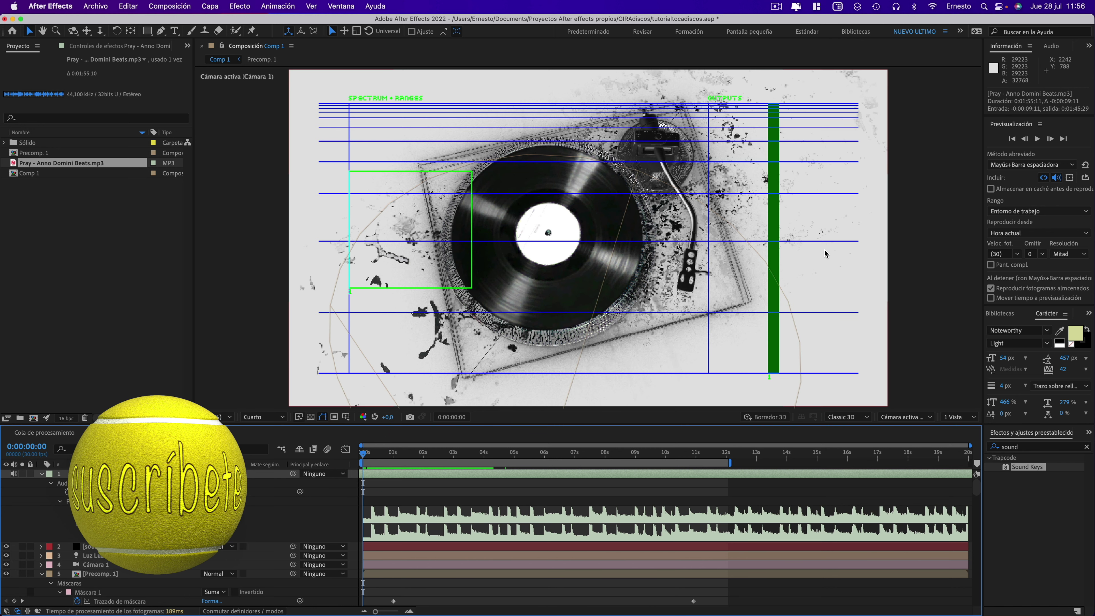
left_click(1037, 139)
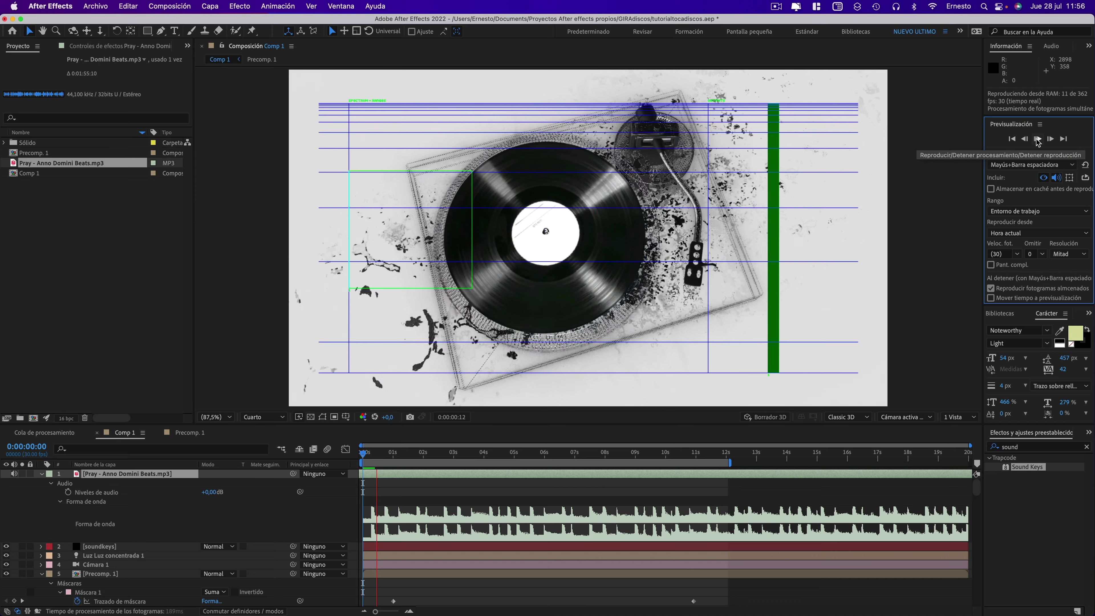
left_click(1038, 139)
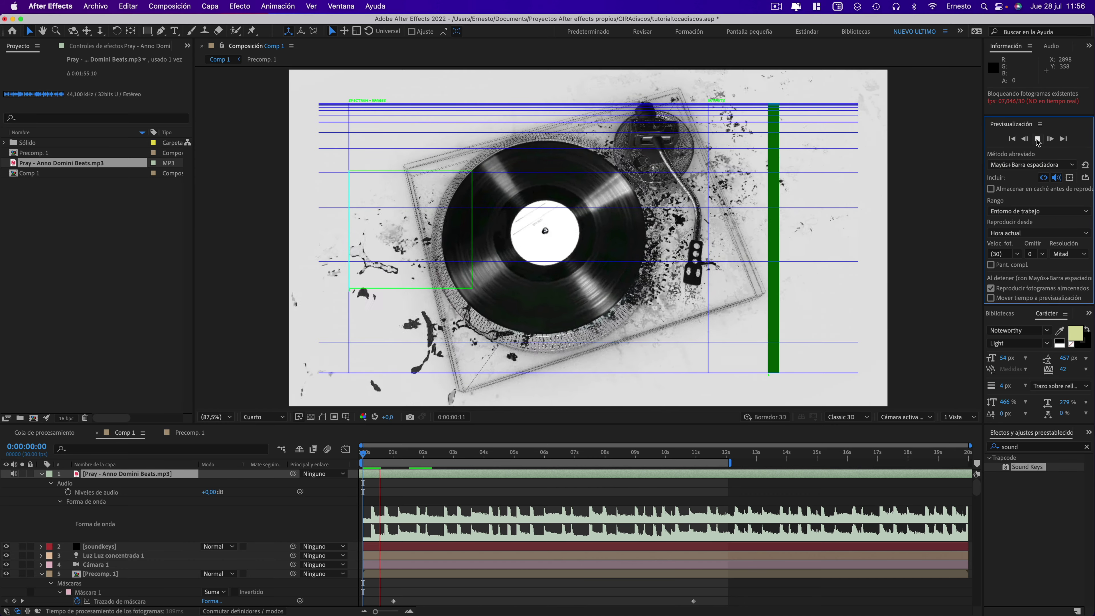
left_click(1038, 139)
left_click(1038, 139)
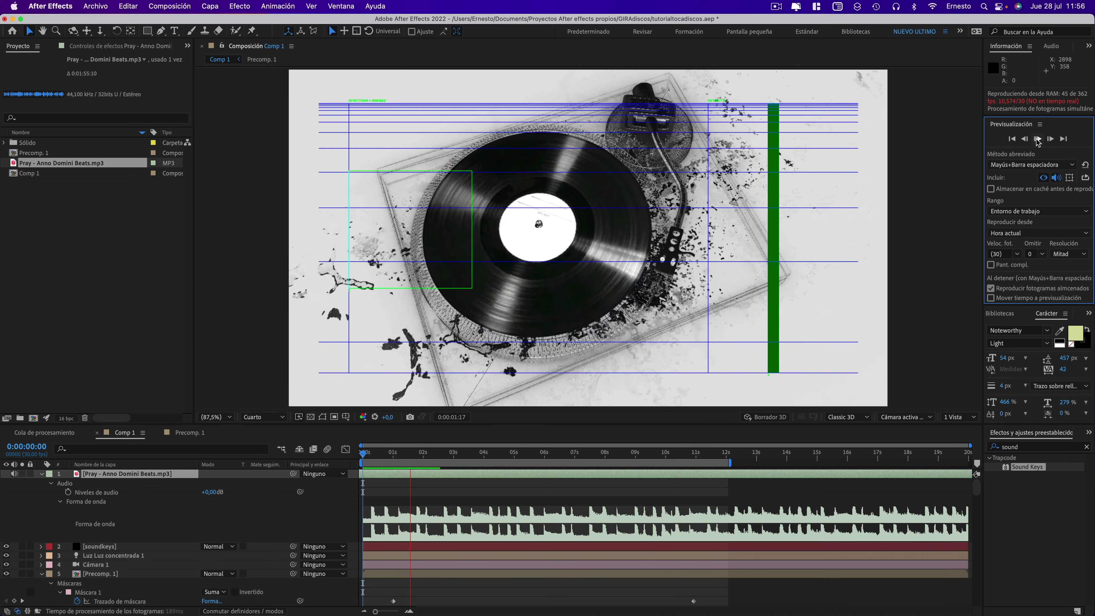
left_click(1038, 139)
left_click(1037, 139)
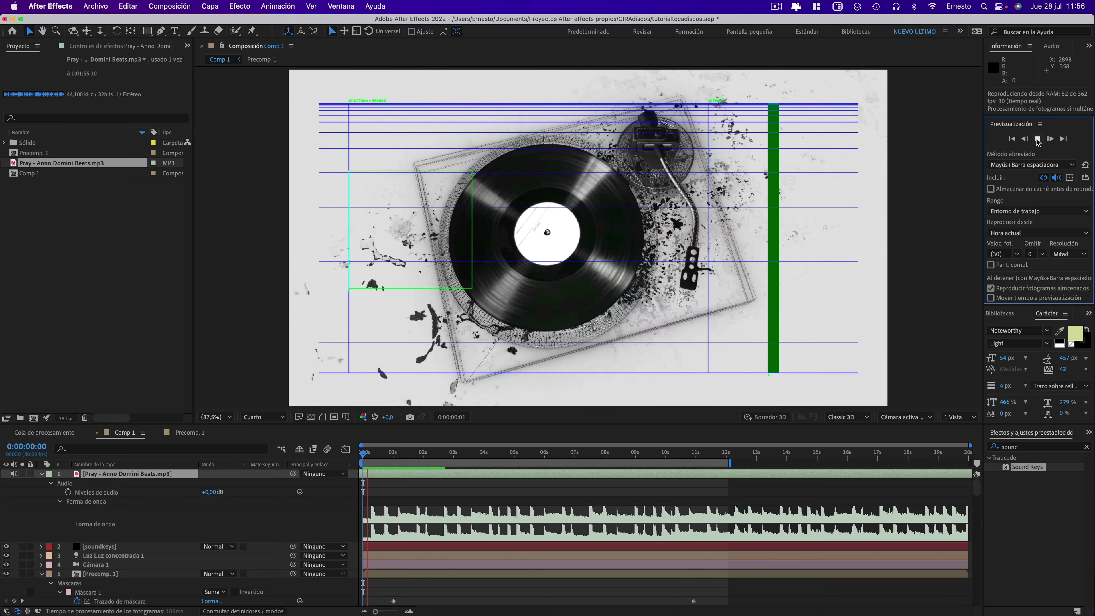
left_click(1037, 140)
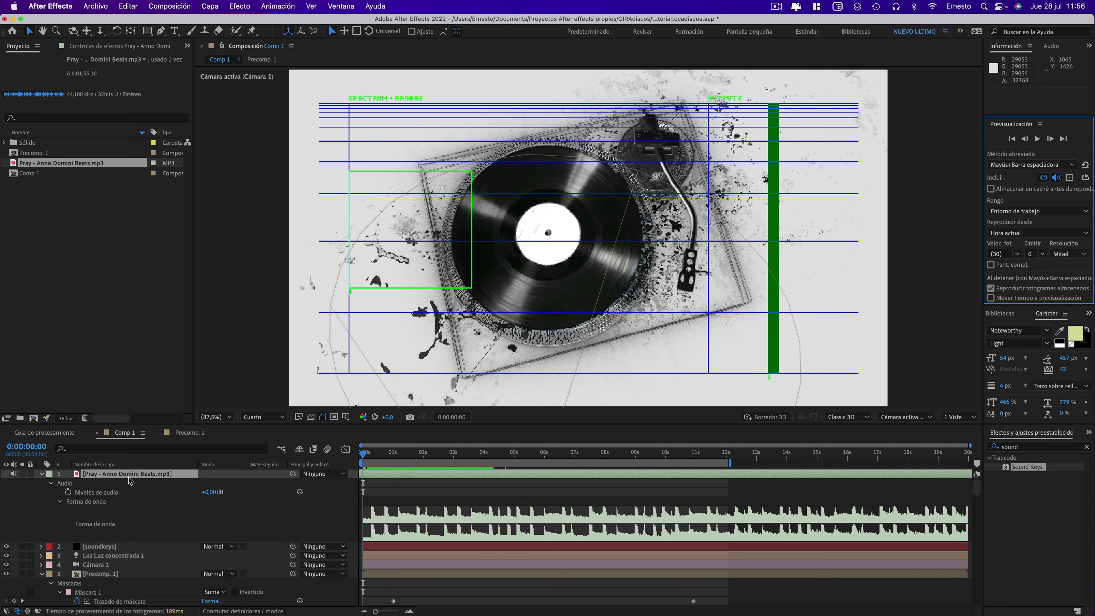
Set Sound Keys' Audio Layer to the Pray mp3 and Range 1's output Min/Max to Custom.
left_click(102, 548)
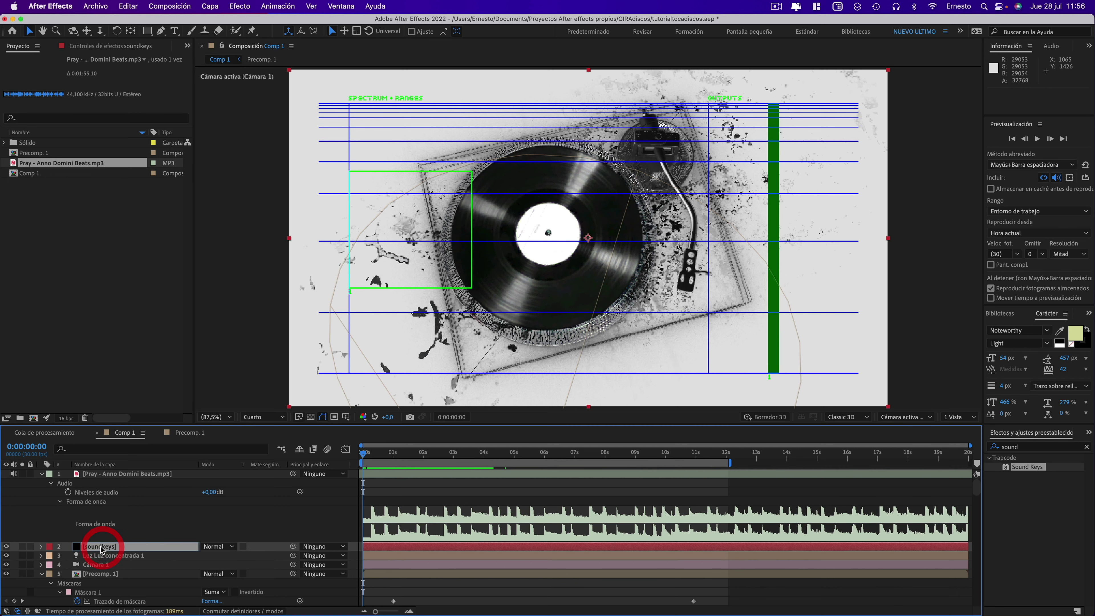
left_click(111, 46)
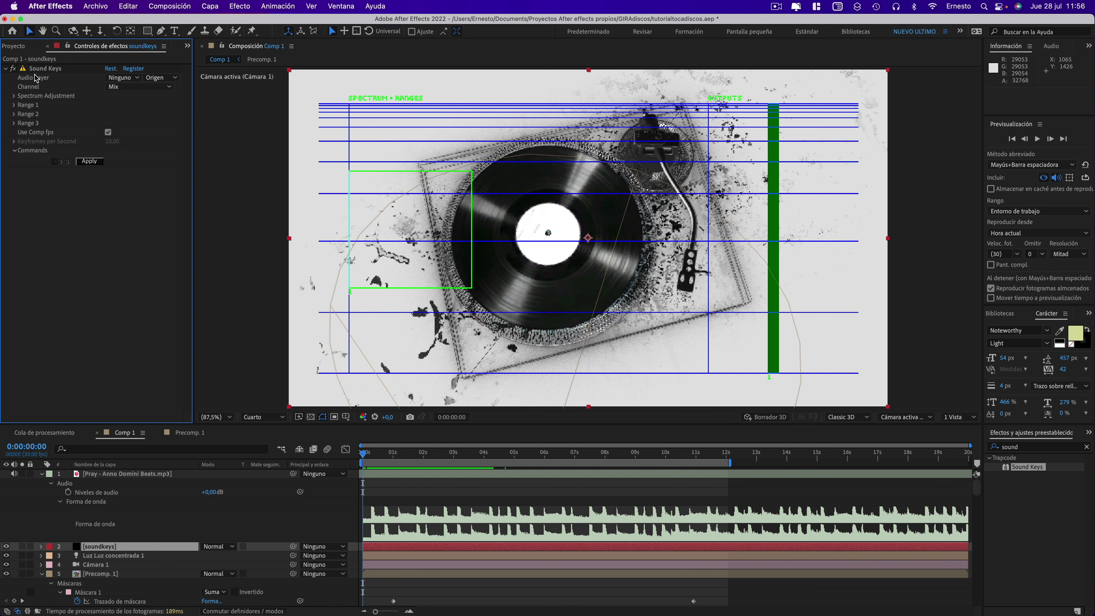
left_click(123, 83)
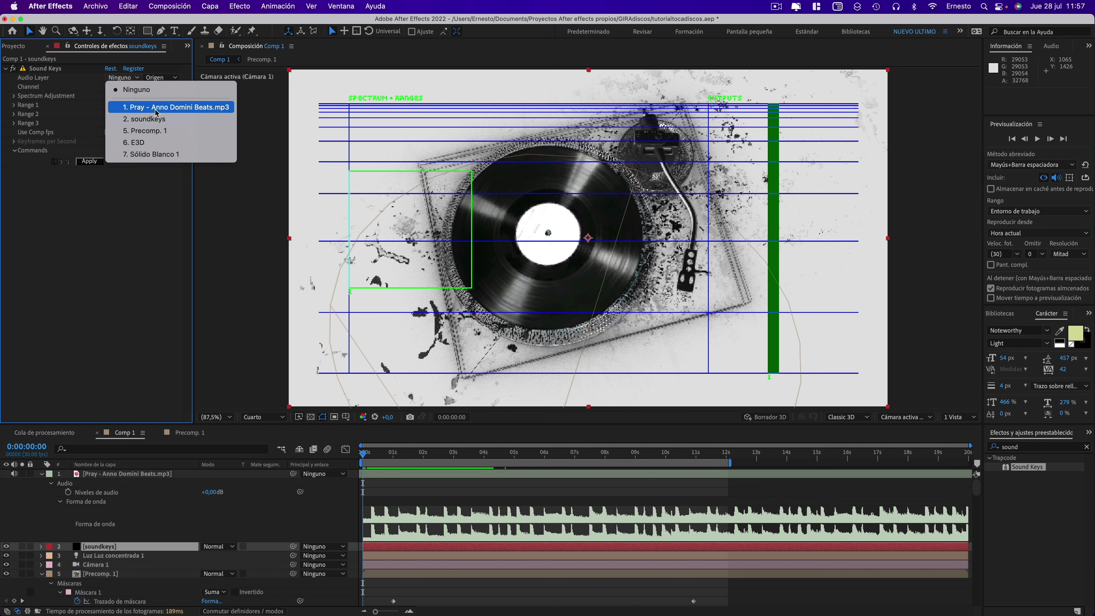
left_click(146, 111)
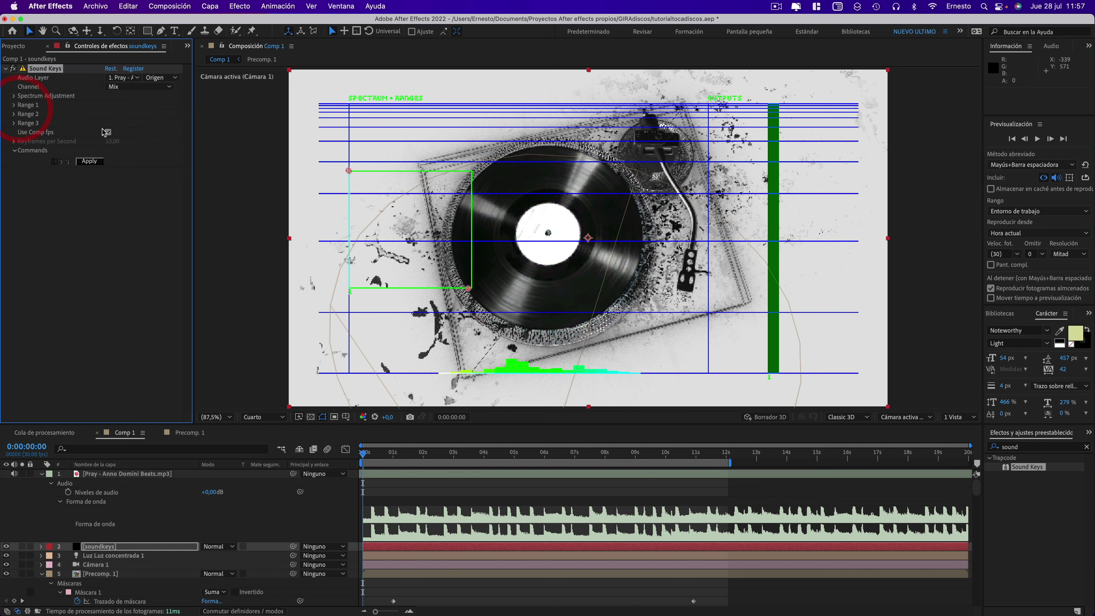
left_click(13, 105)
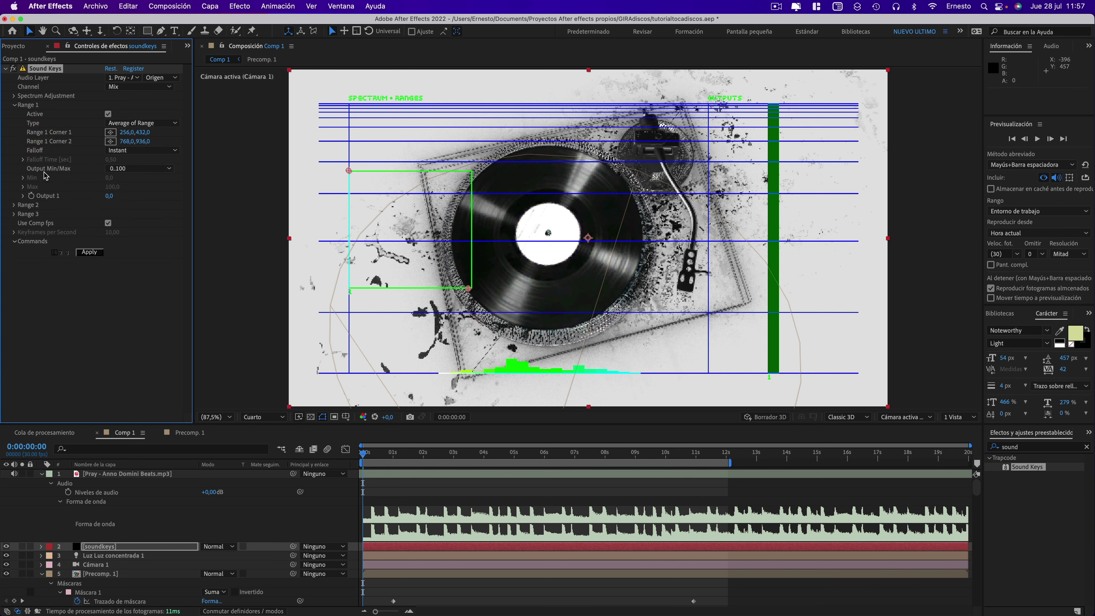
left_click(141, 173)
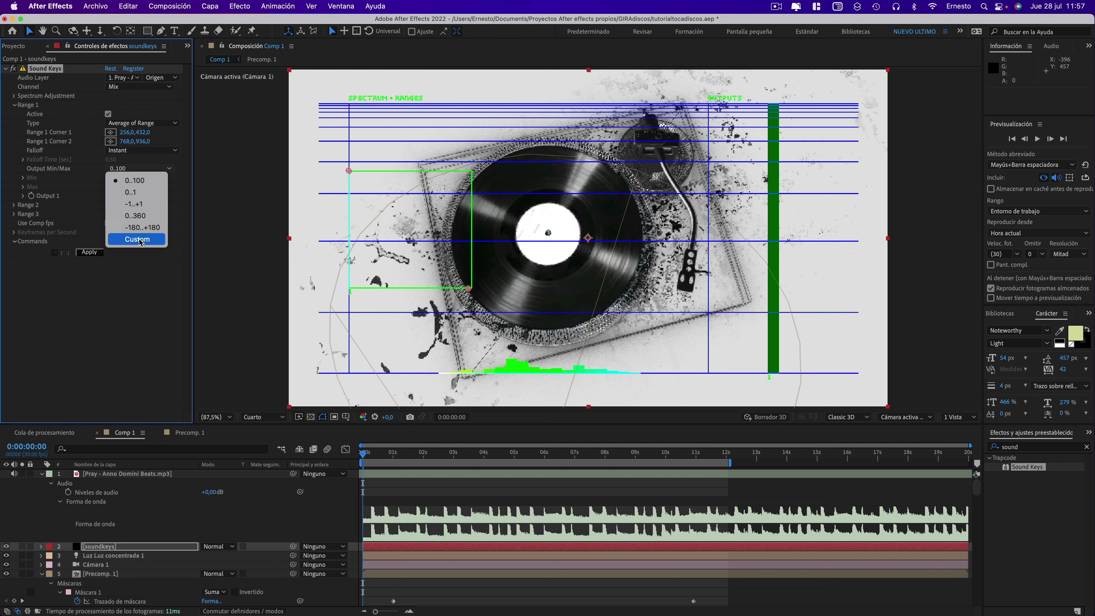
left_click(140, 239)
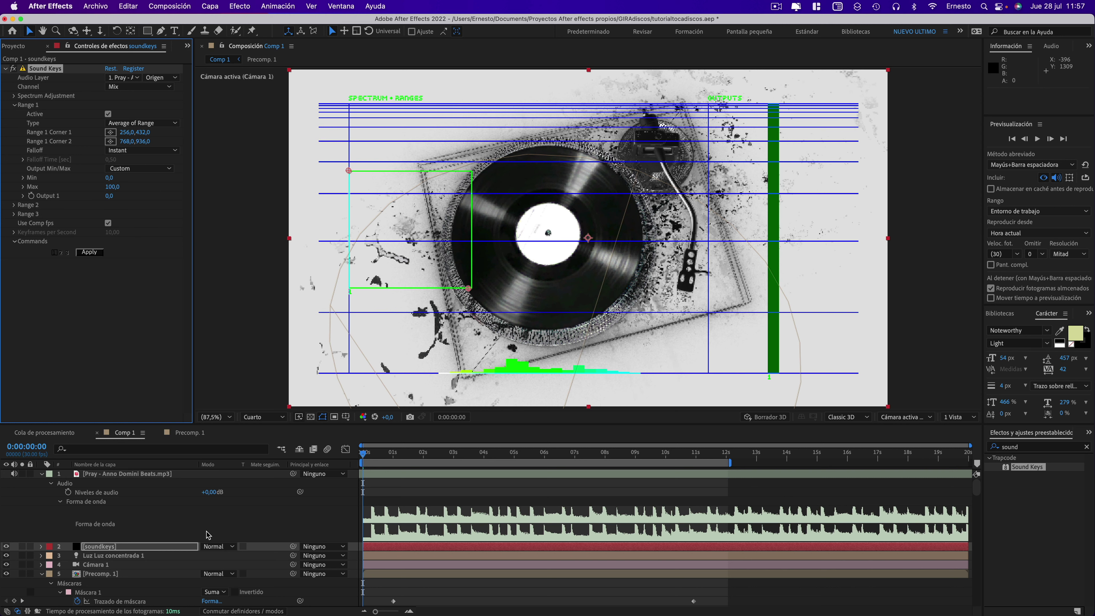
left_click(97, 564)
left_click(41, 564)
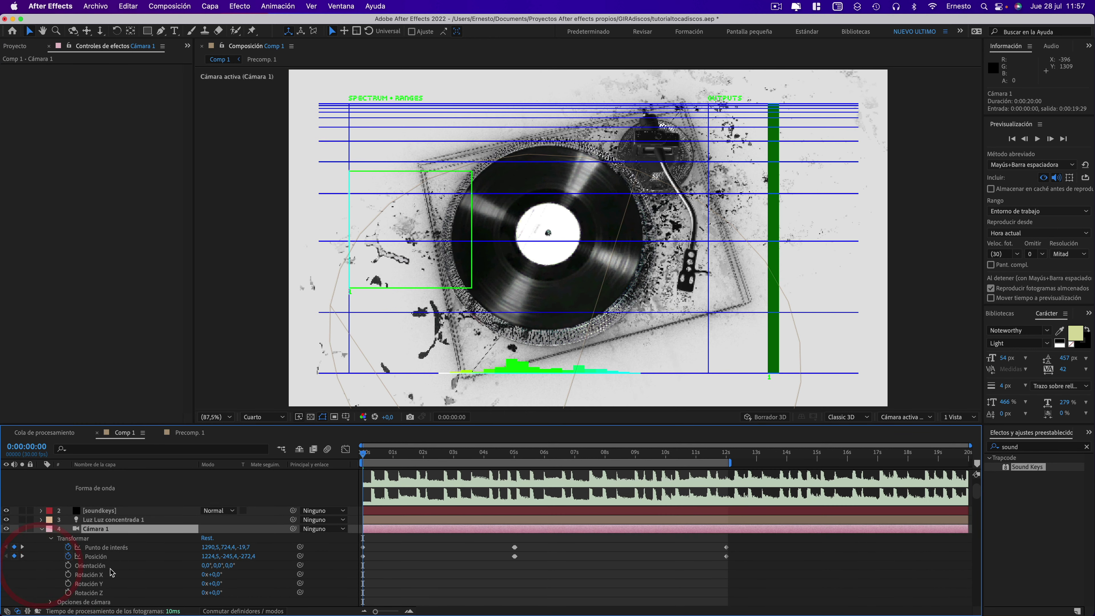
scroll(108, 564, "down", 4)
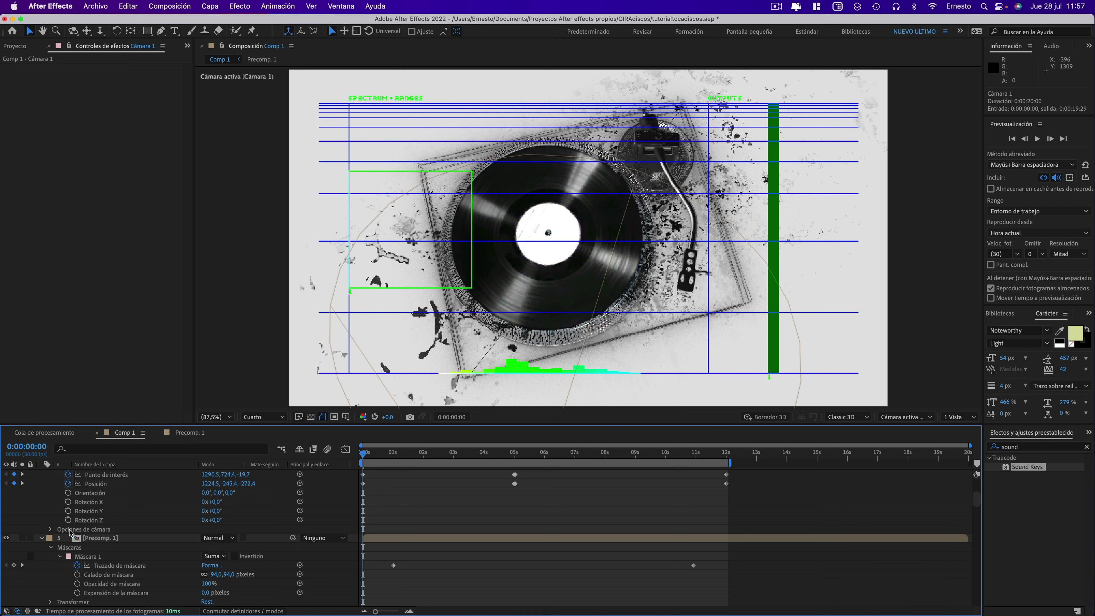
left_click(50, 529)
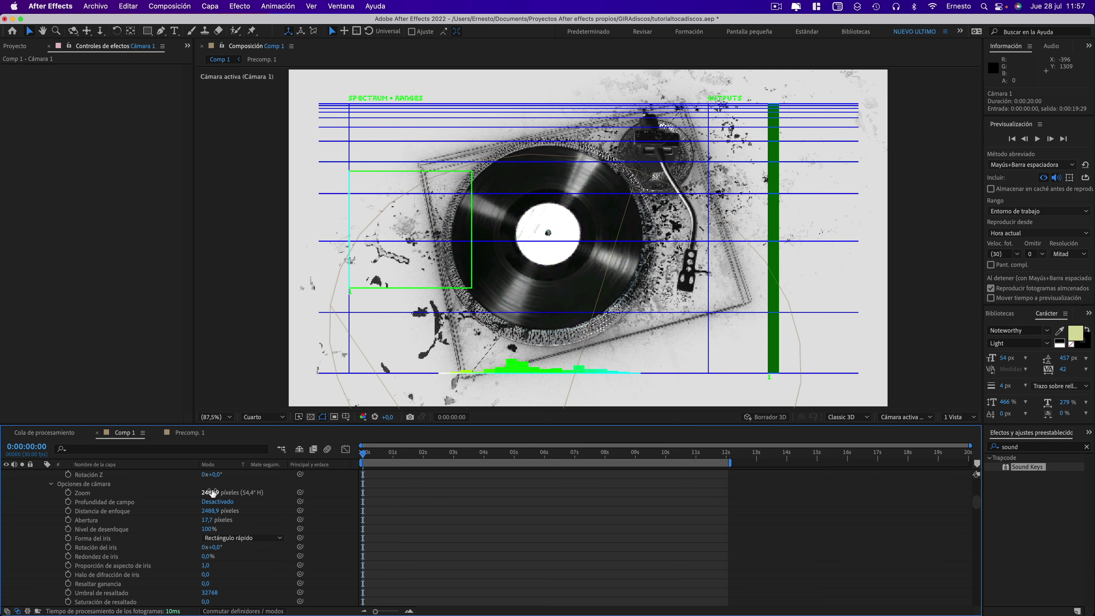
mouse_move(211, 493)
left_mouse_down()
mouse_move(340, 520)
mouse_move(622, 499)
mouse_move(447, 490)
left_mouse_up()
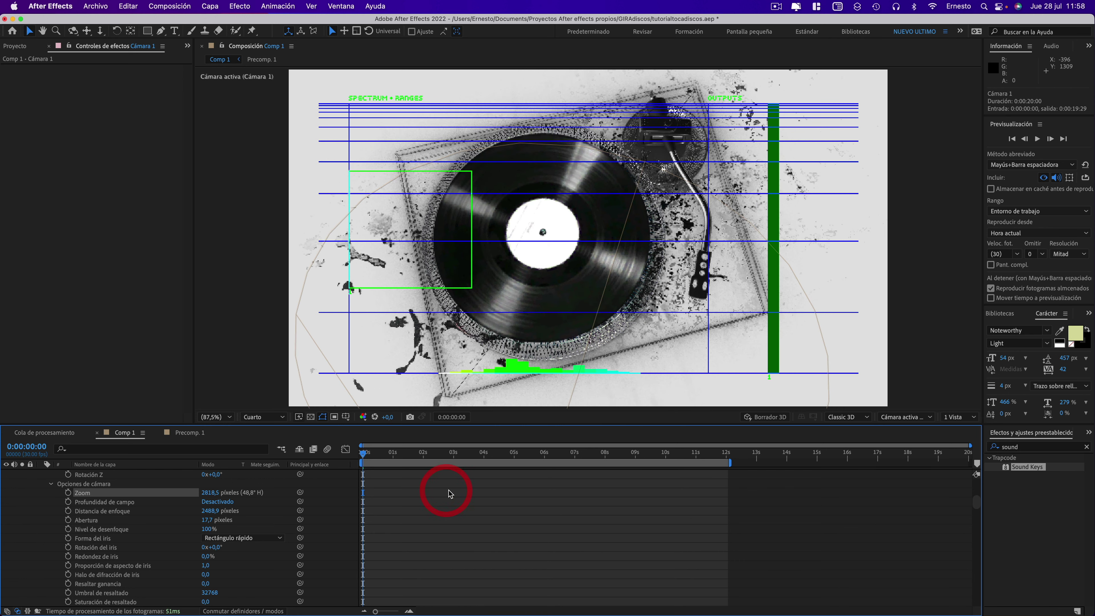
key("super+z")
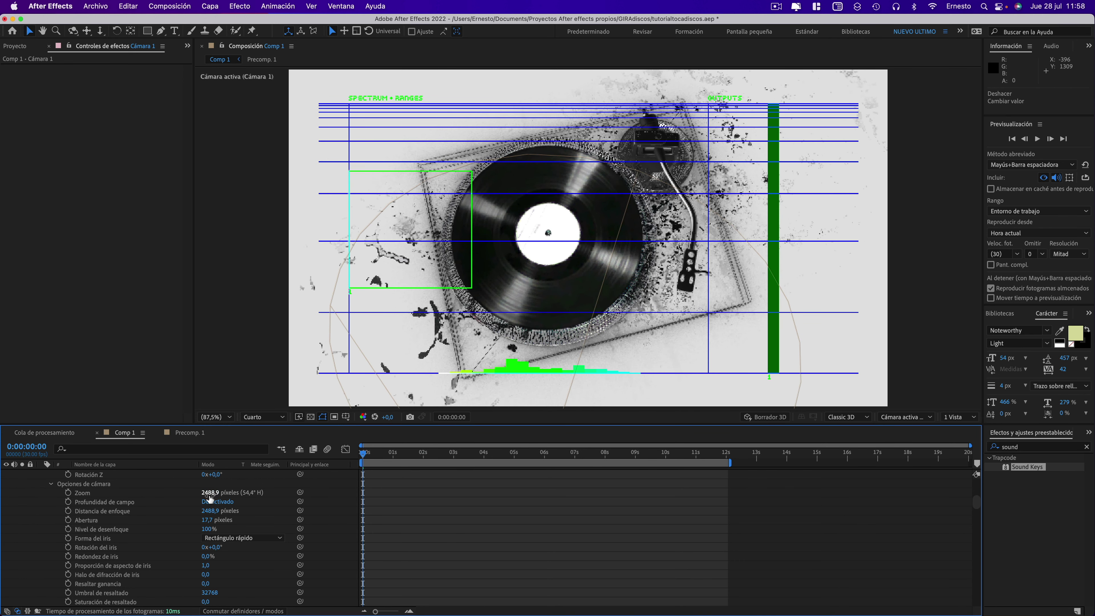
scroll(116, 513, "up", 5)
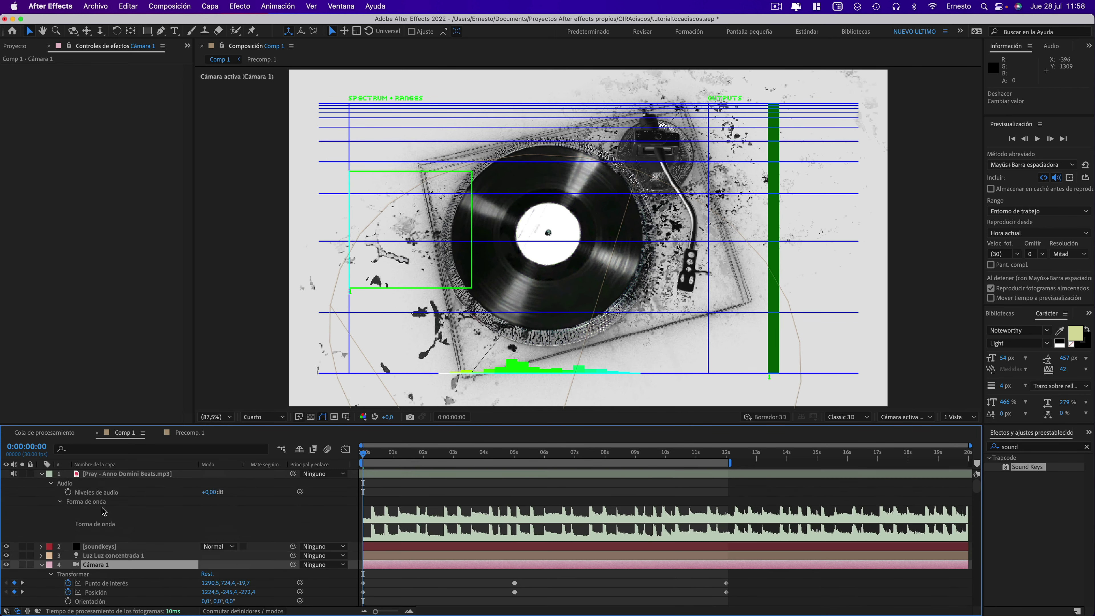
left_click(117, 545)
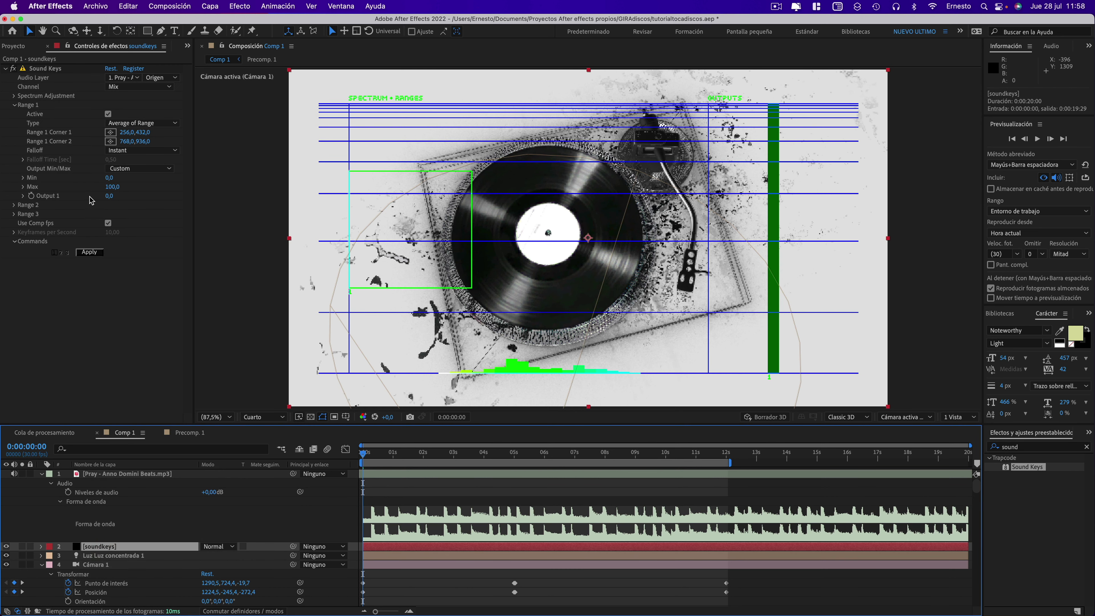
Set Sound Keys Range 1 Output 1 to 2500, Output Min to 2000 and Max to 3000.
left_click(109, 196)
type("2500")
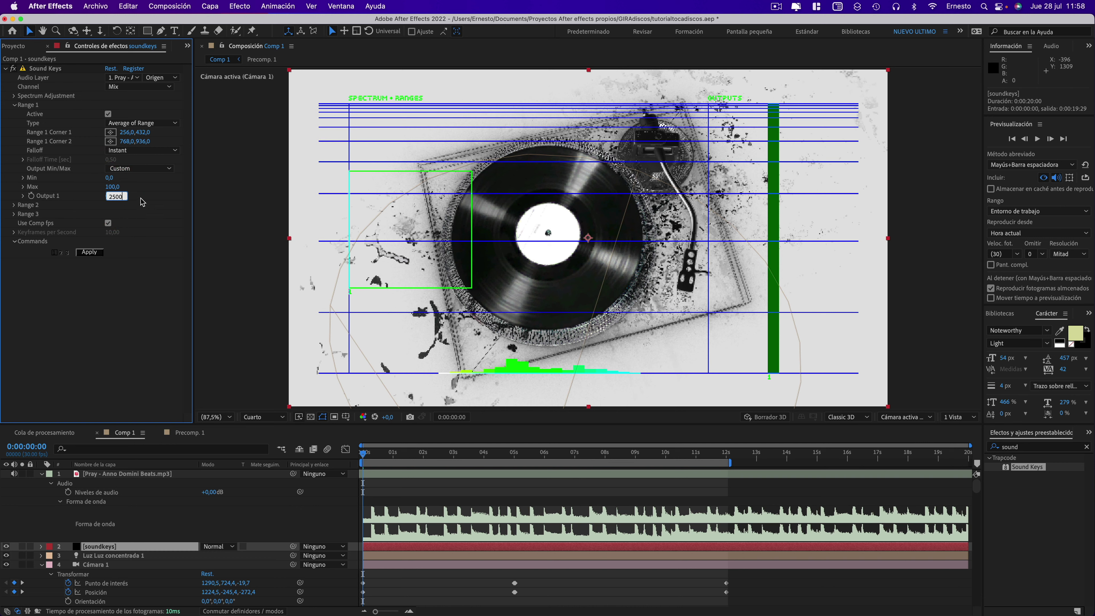
left_click(141, 200)
left_click(110, 179)
type("00")
left_click(113, 186)
type("3")
left_click(143, 190)
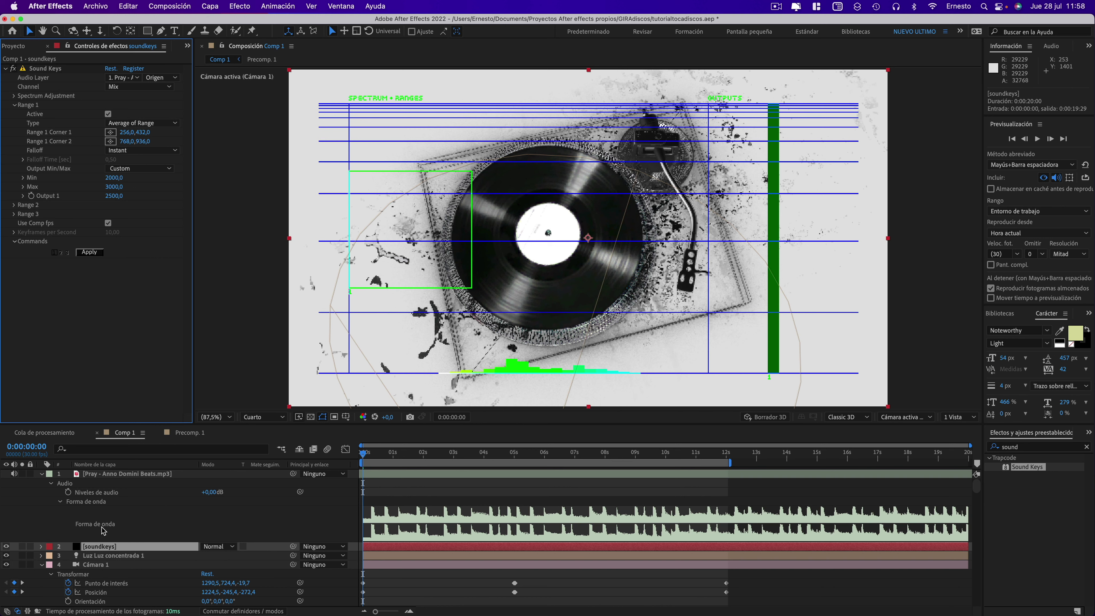
scroll(99, 537, "down", 5)
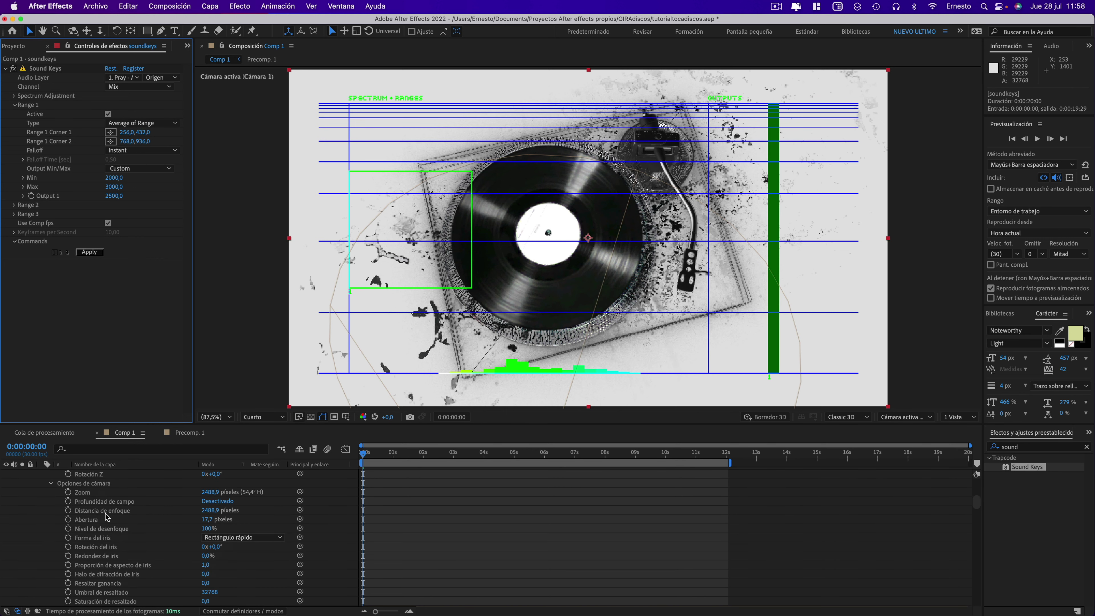
Pick-whip Cámara 1's Zoom to Sound Keys Output 1 so it reads 2500 pixels.
scroll(89, 496, "up", 3)
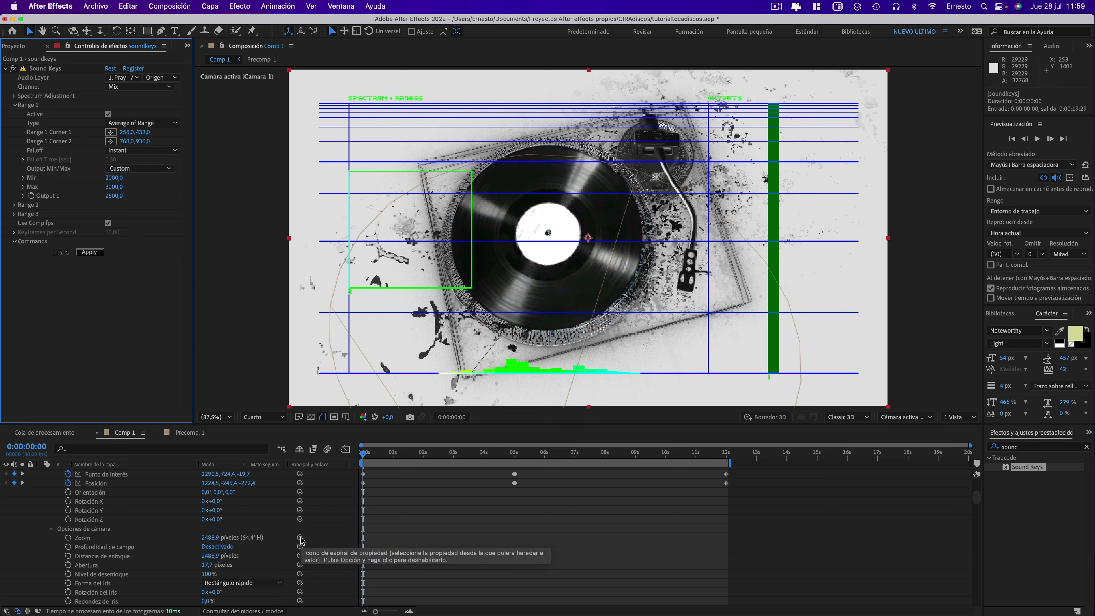
mouse_move(301, 541)
left_mouse_down()
mouse_move(195, 313)
mouse_move(49, 199)
left_mouse_up()
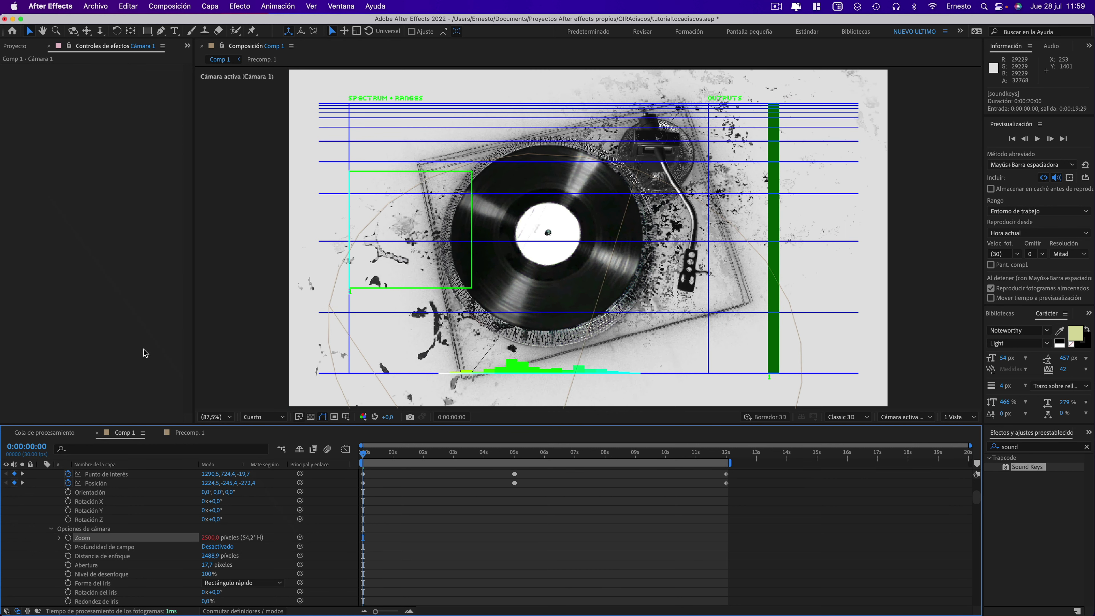
scroll(91, 511, "up", 5)
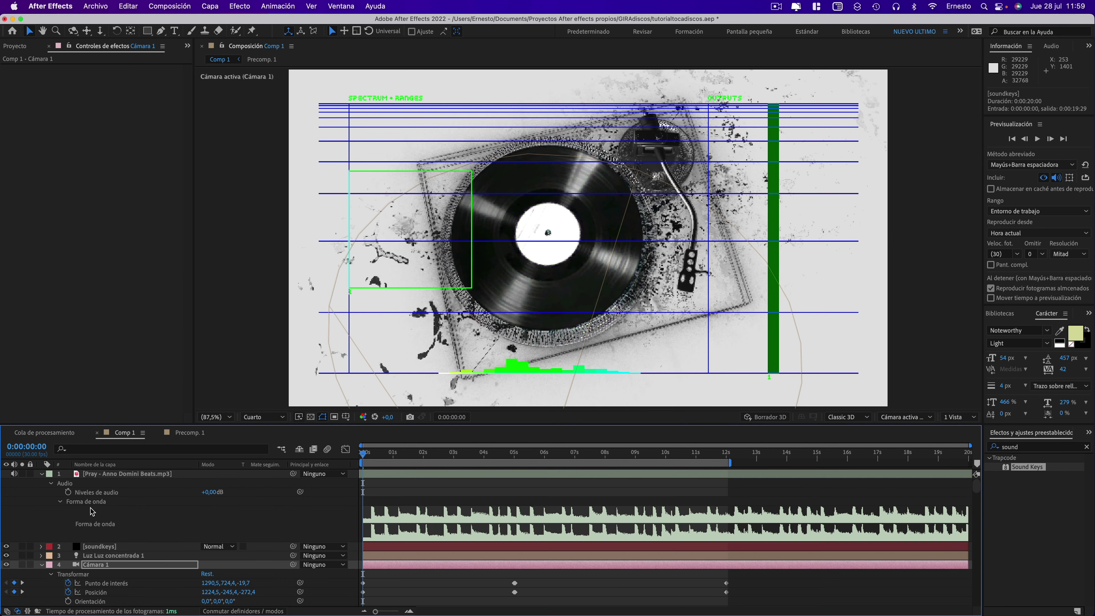
left_click(100, 547)
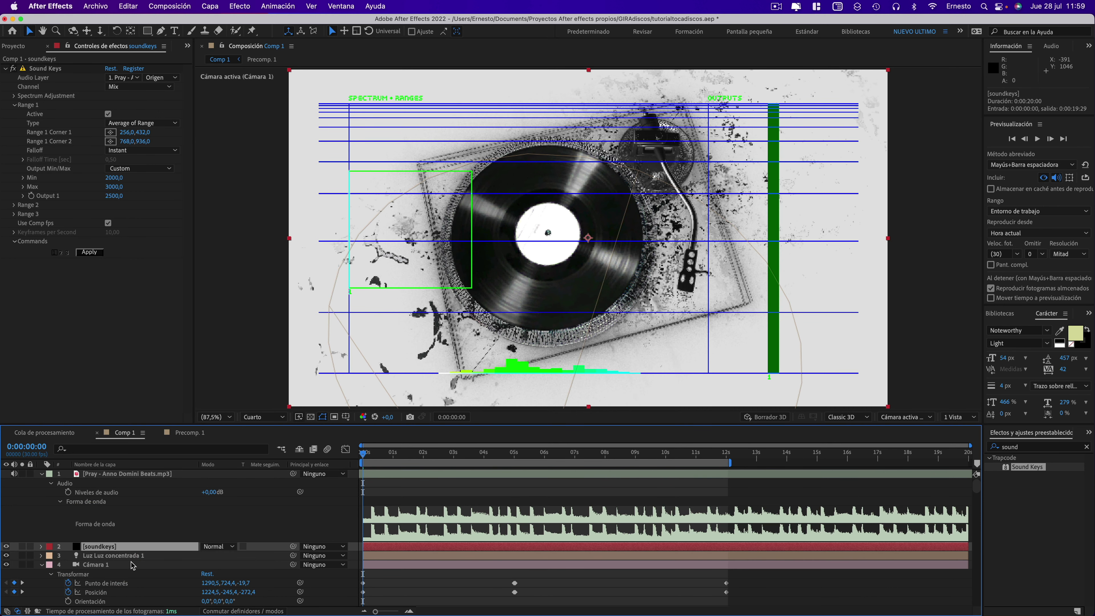
scroll(132, 565, "down", 10)
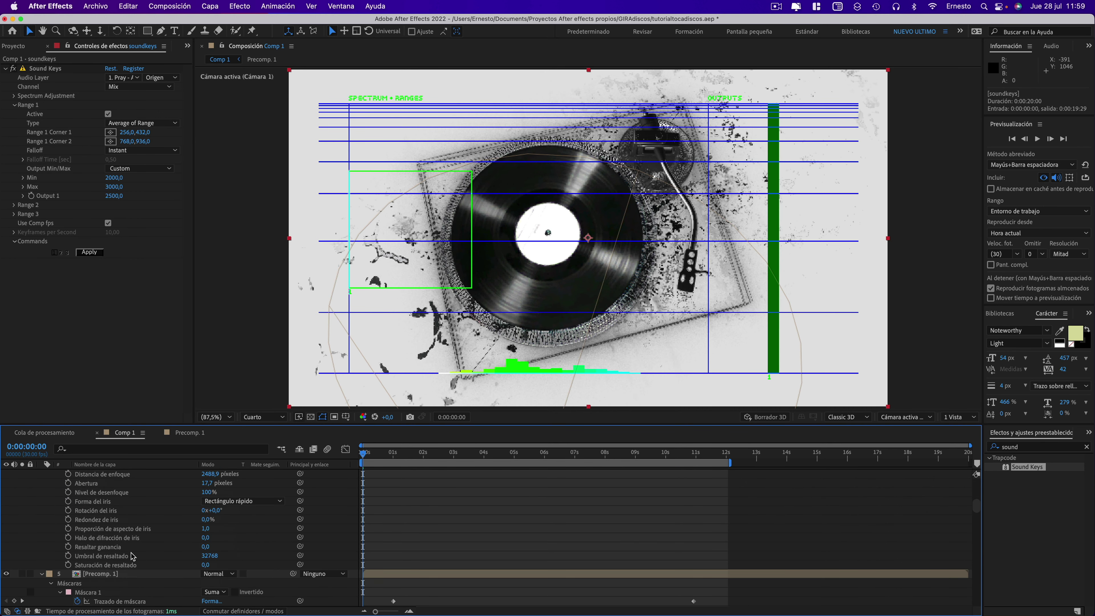
scroll(132, 556, "up", 5)
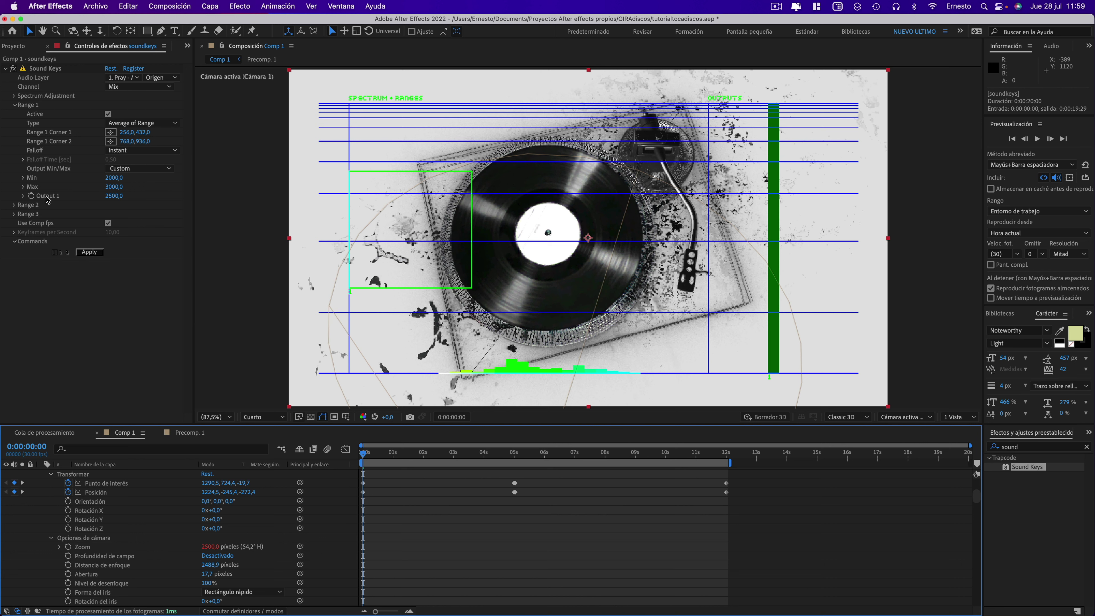
Preview the audio-driven camera, then park the playhead at 0:00:00:13 on a bass hit.
left_click(1036, 138)
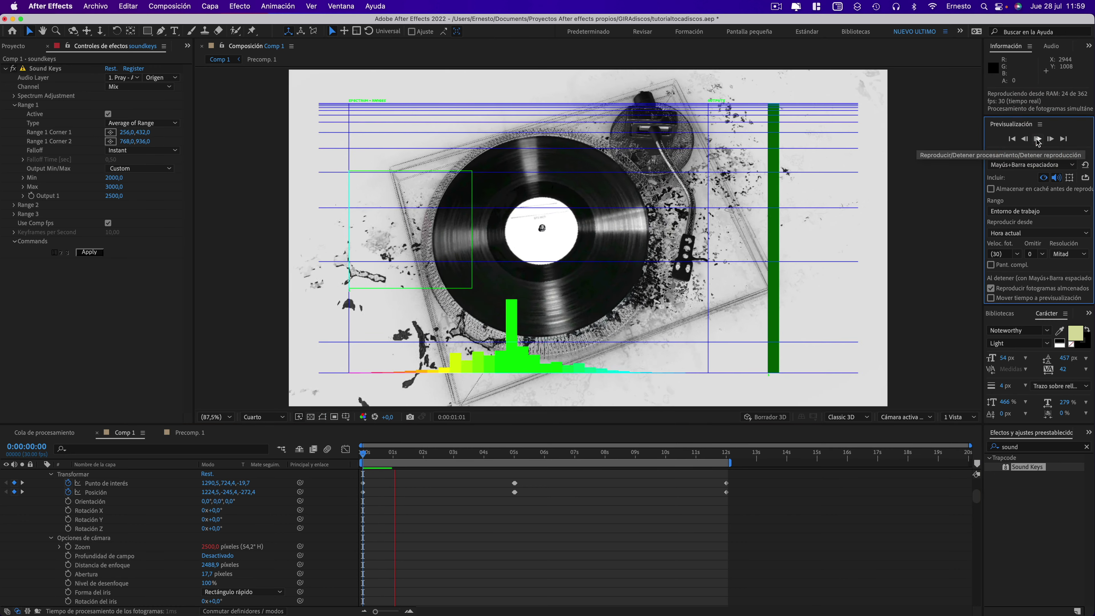
left_click(1036, 139)
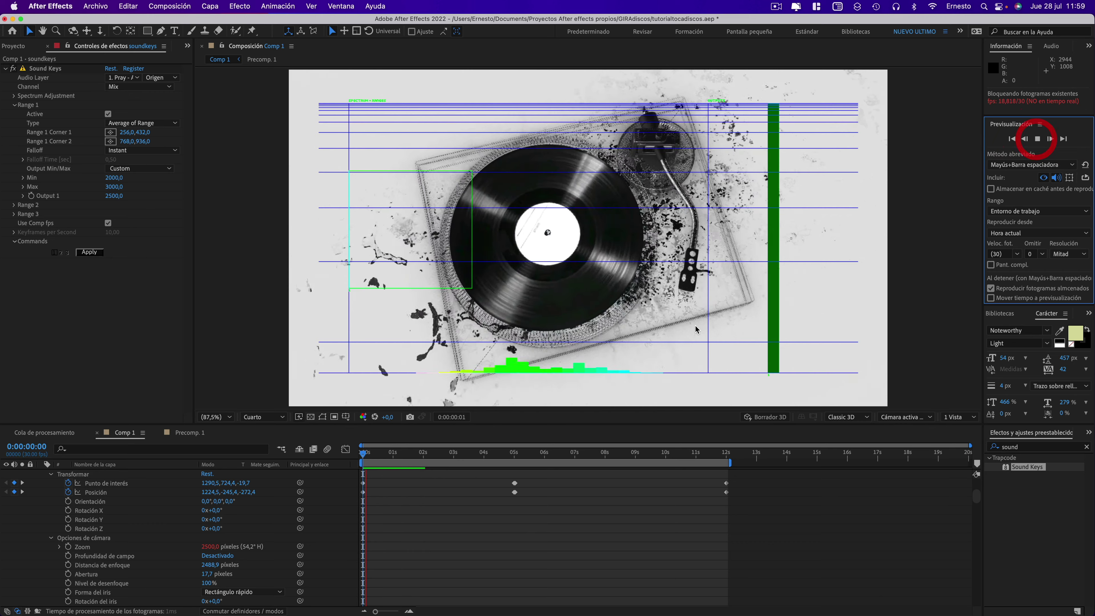
left_click(387, 452)
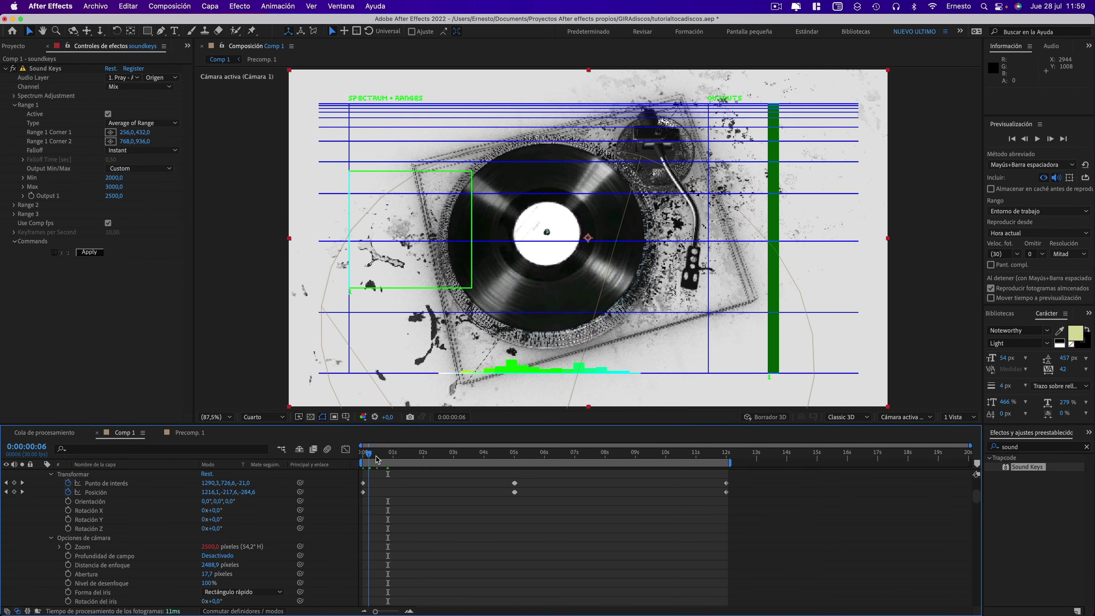
left_click(381, 453)
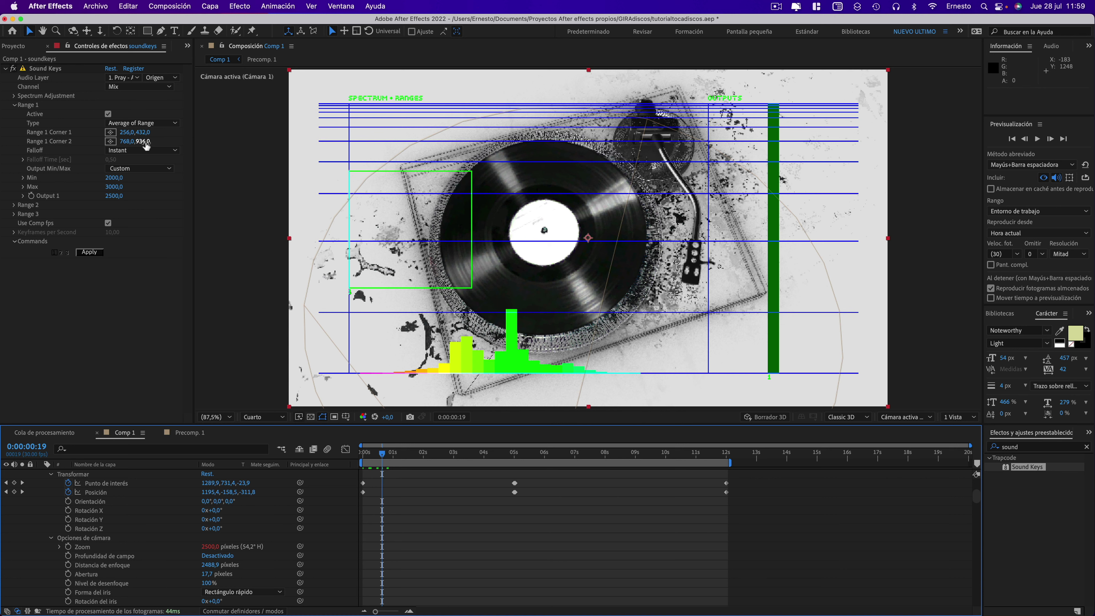
left_click(471, 287)
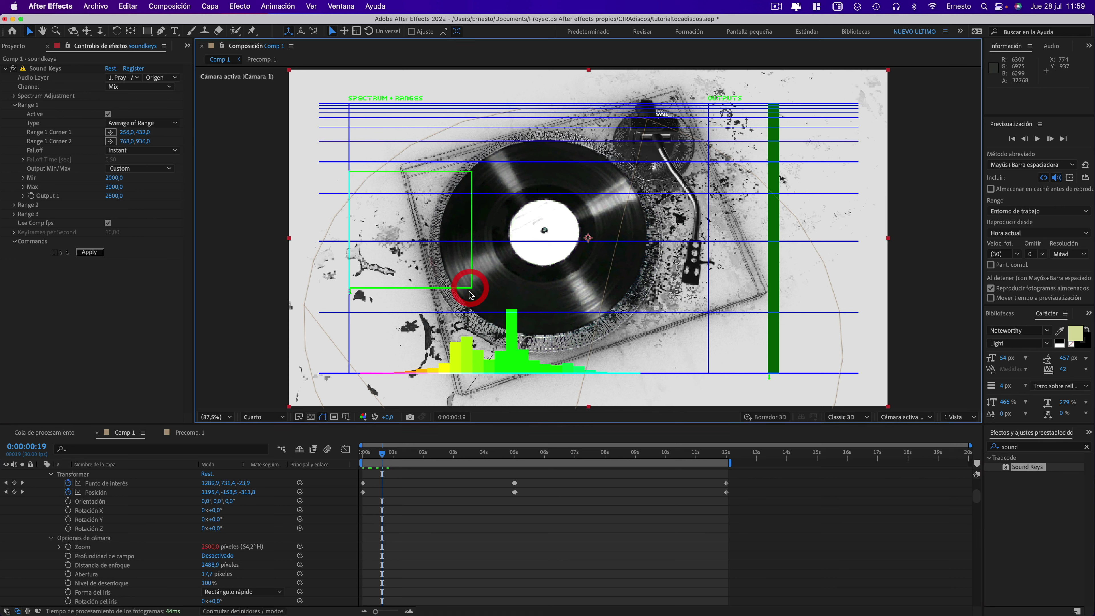
left_click(375, 452)
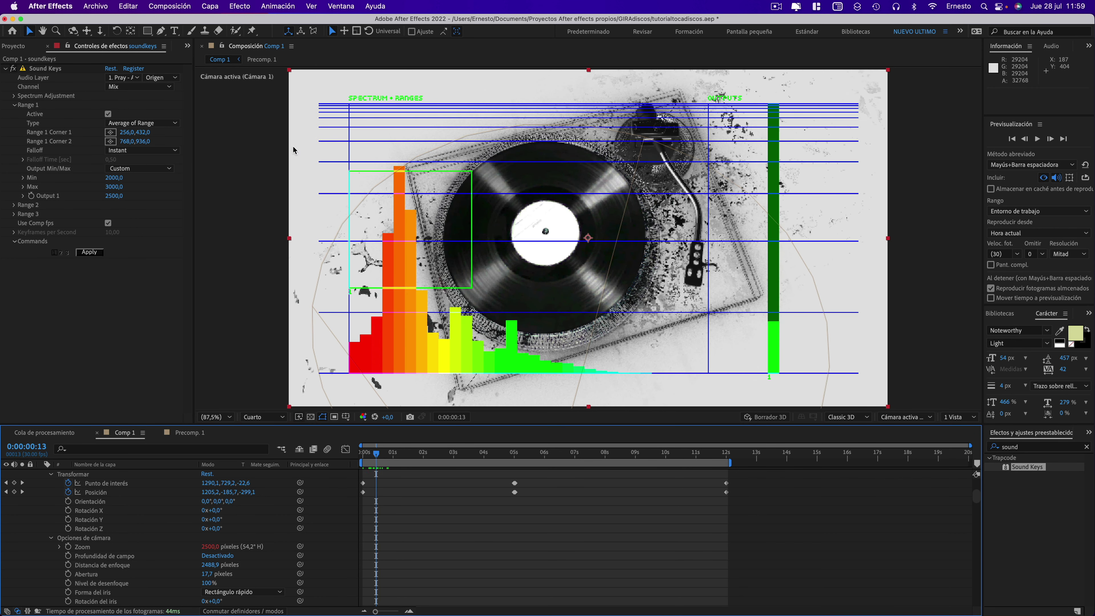
Reshape Range 1 into a narrow box from 464,536 to 480,1304 around the tall bass bar, then preview.
left_click_drag(147, 135, 173, 135)
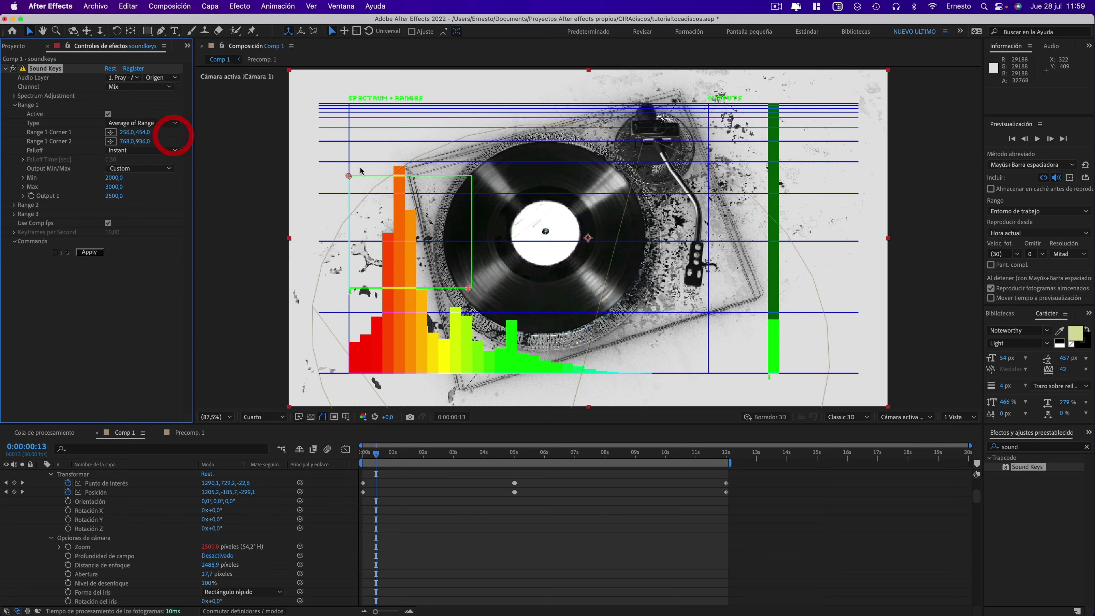
left_click_drag(348, 177, 397, 195)
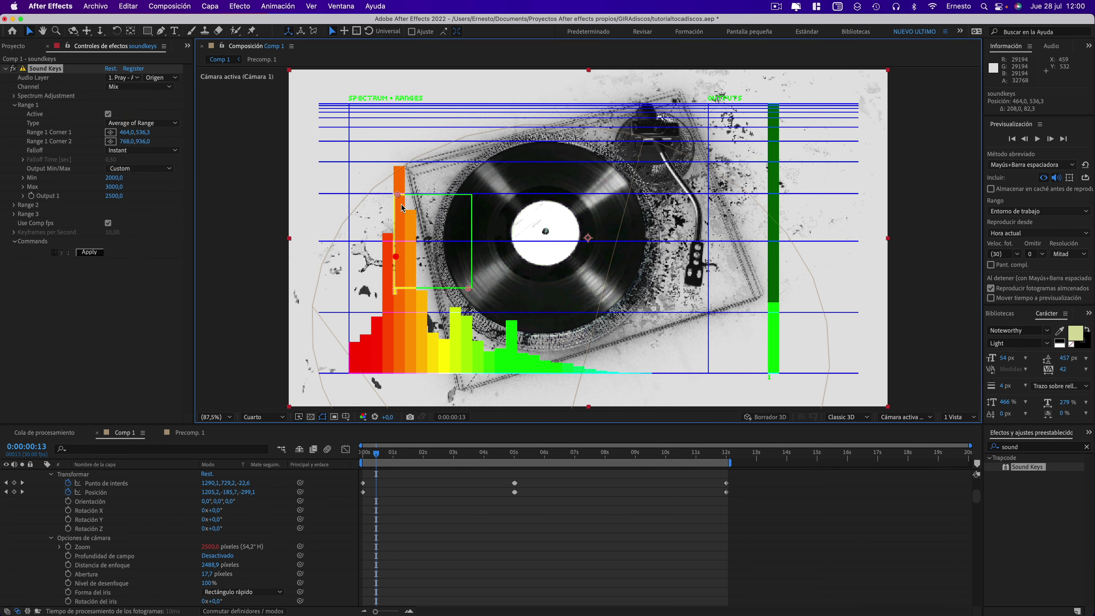
left_click_drag(467, 286, 400, 377)
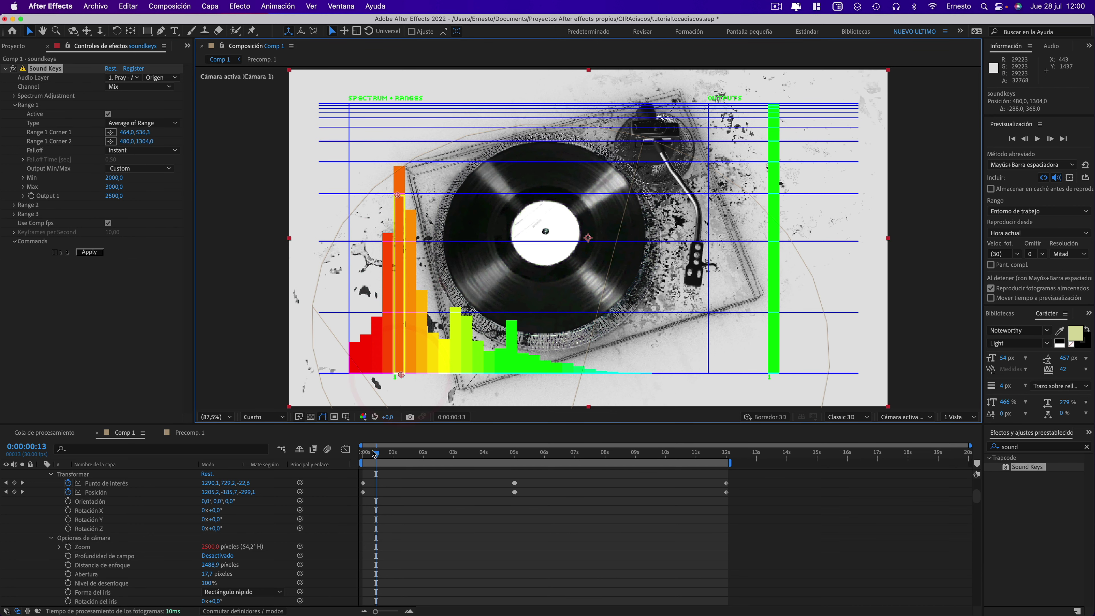
left_click(1036, 138)
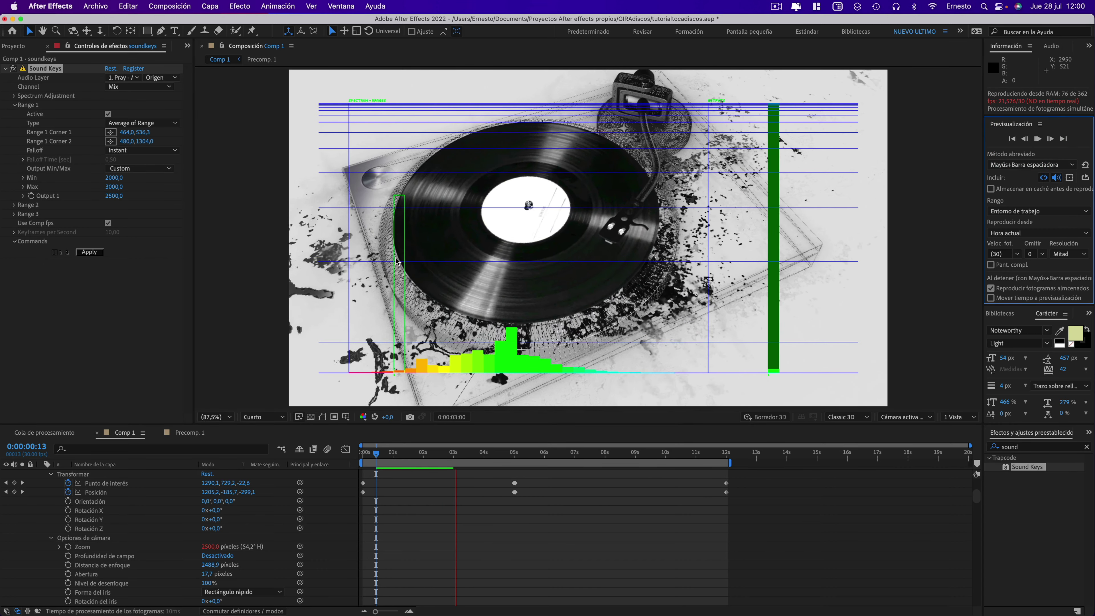
Replay the preview and stop it at 0:00:02:07.
left_click(1037, 138)
left_click(1037, 138)
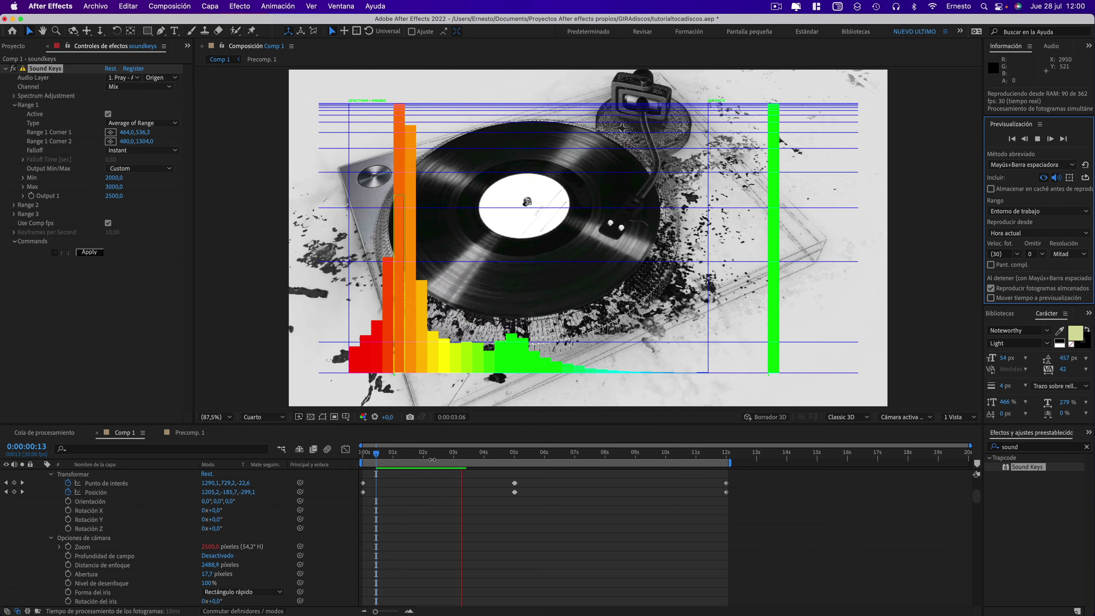
left_click(430, 452)
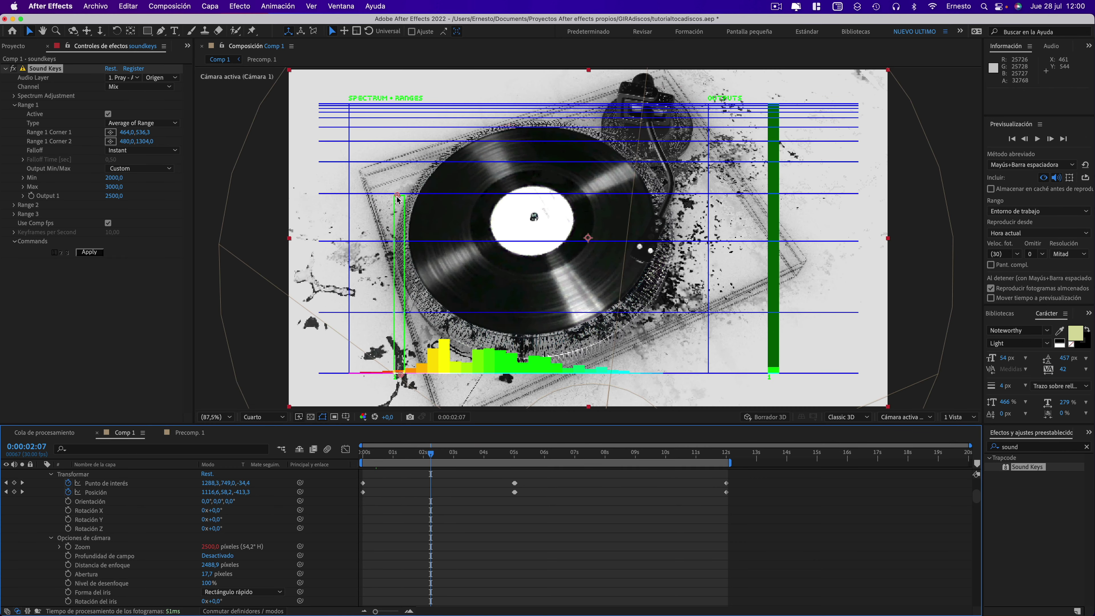
Move Range 1's left edge to x 416 to widen the box, and replay the preview.
left_click_drag(397, 196, 386, 195)
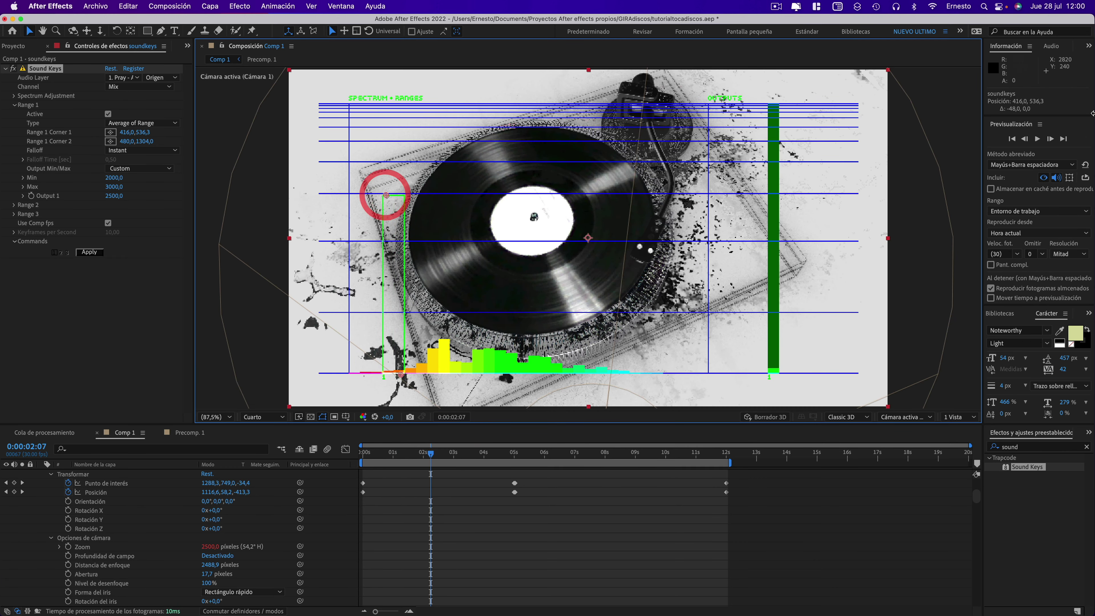
left_click(1036, 139)
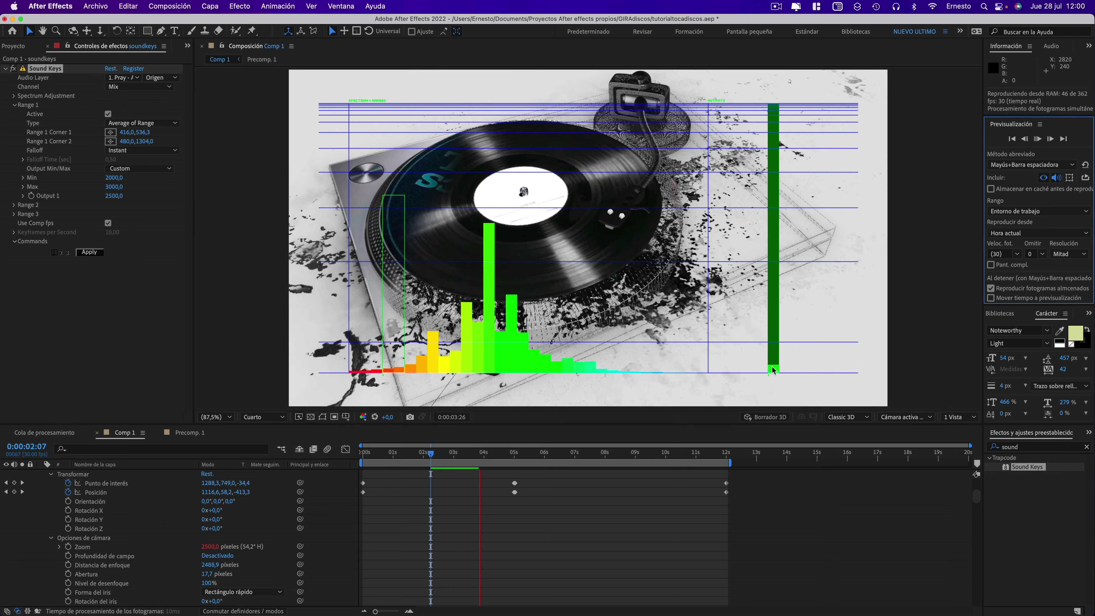
Replay and stop the preview at 0:00:02:26, return the playhead to 0:00:00:00, and apply Sound Keys.
left_click(1038, 138)
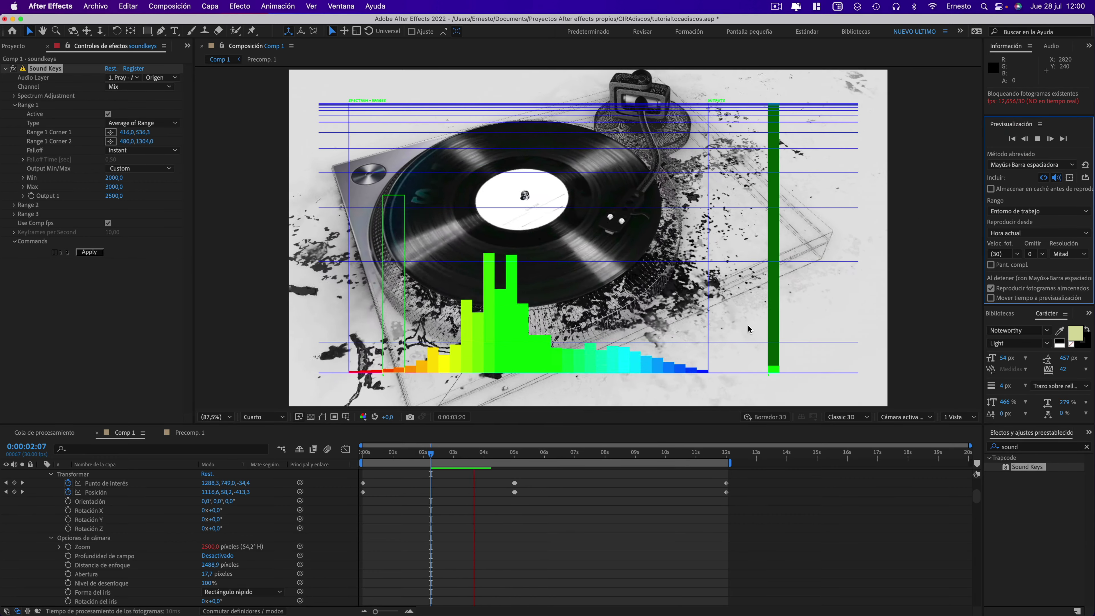
left_click(448, 453)
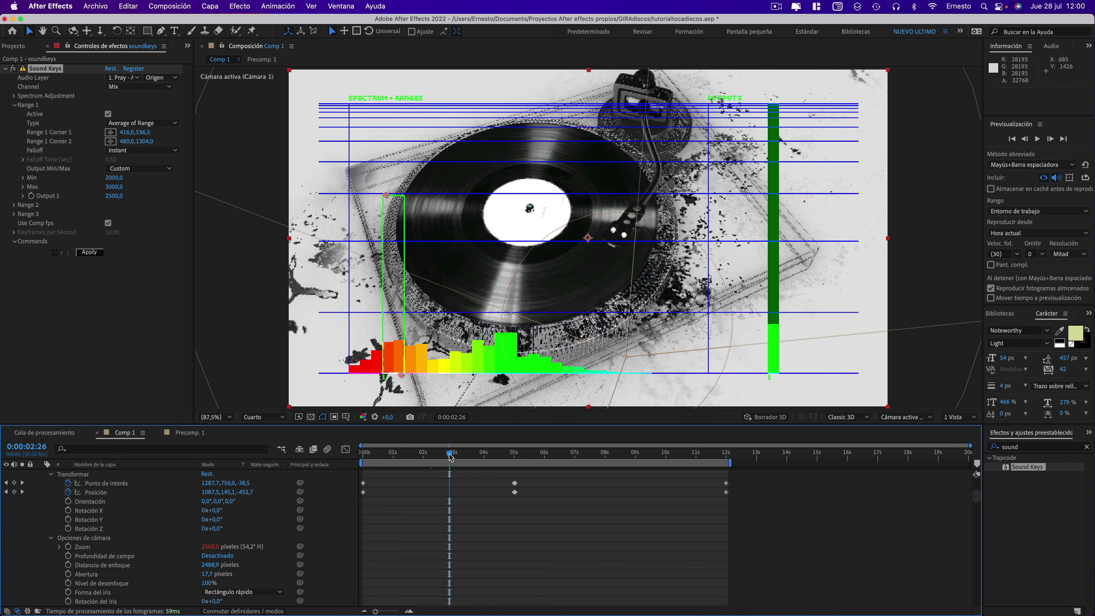
left_click_drag(451, 455, 348, 454)
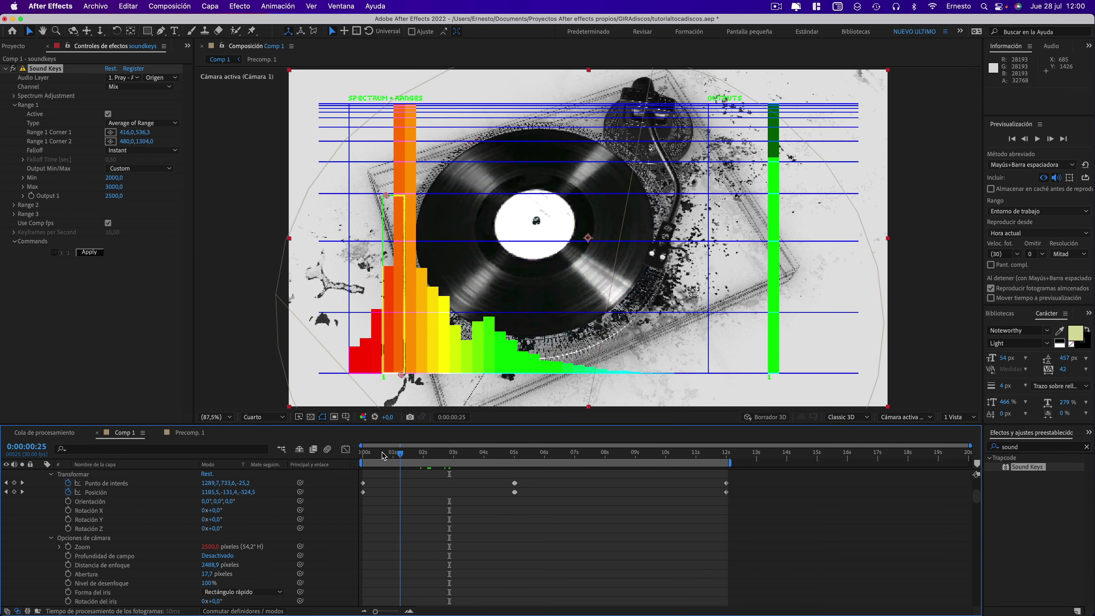
left_click(346, 454)
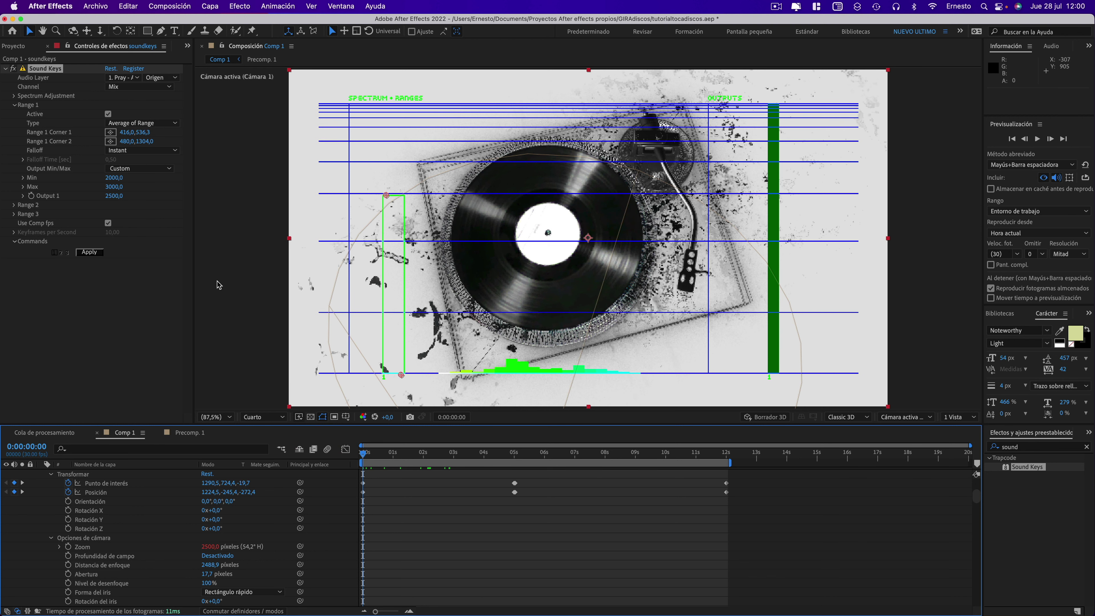
left_click(92, 253)
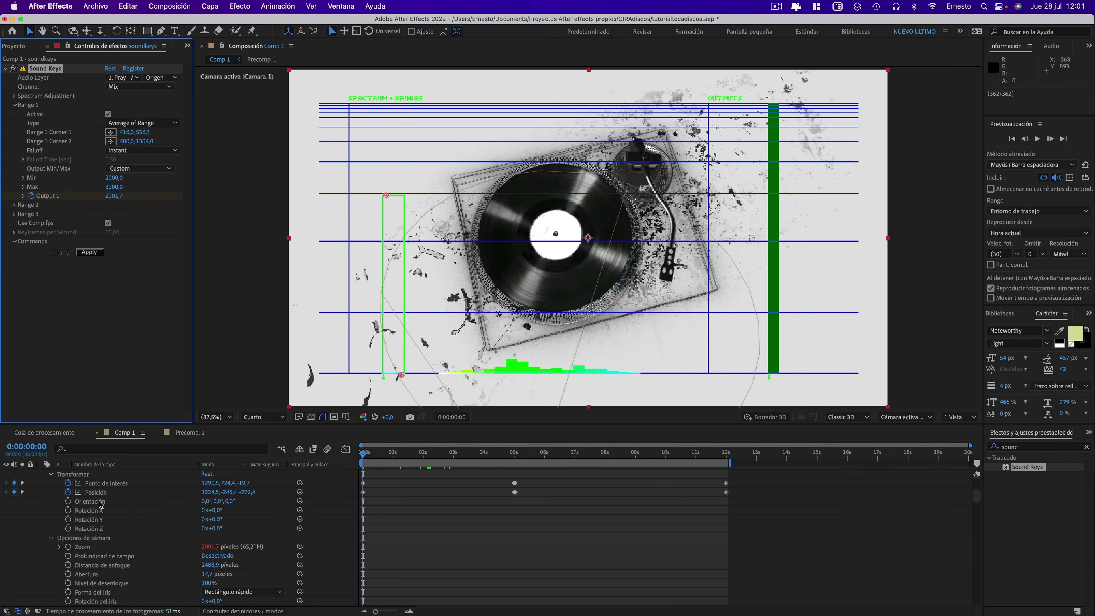
scroll(104, 504, "up", 5)
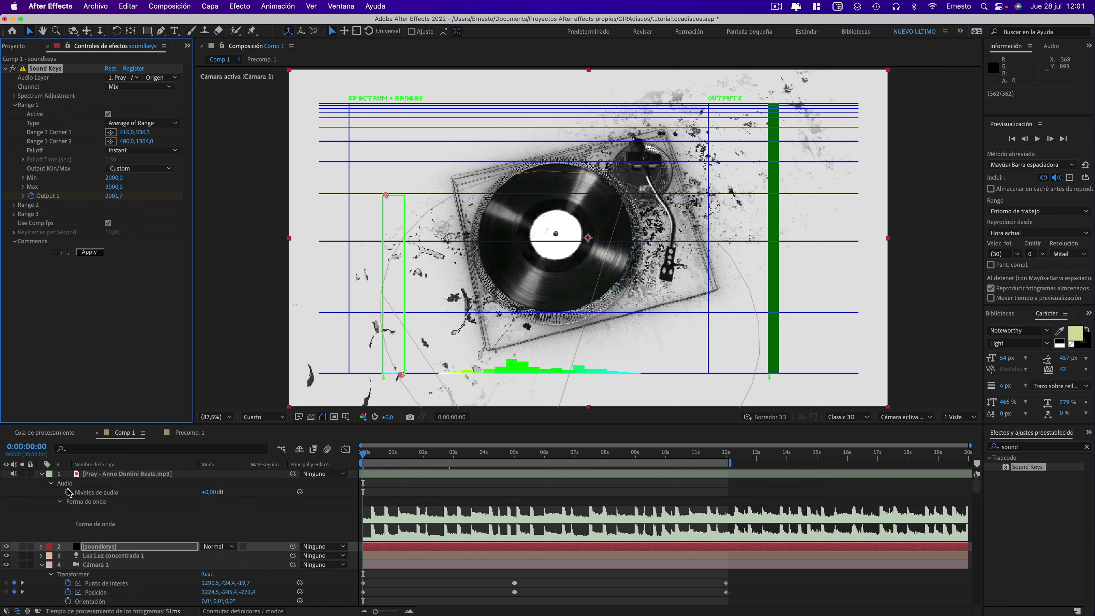
left_click(42, 547)
scroll(114, 534, "down", 5)
scroll(384, 482, "up", 3)
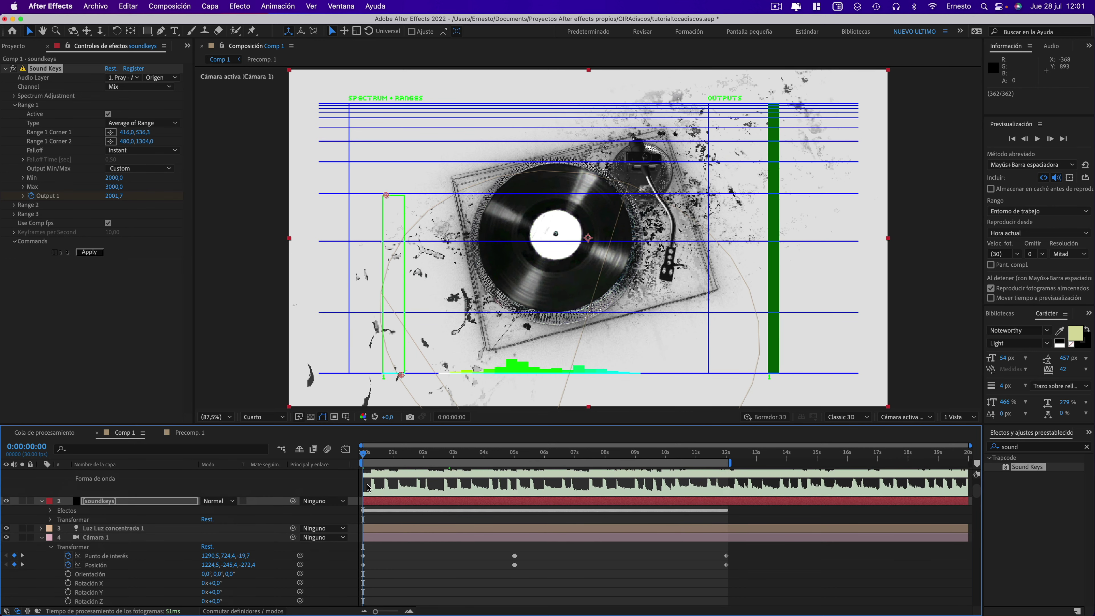
left_click_drag(362, 457, 378, 454)
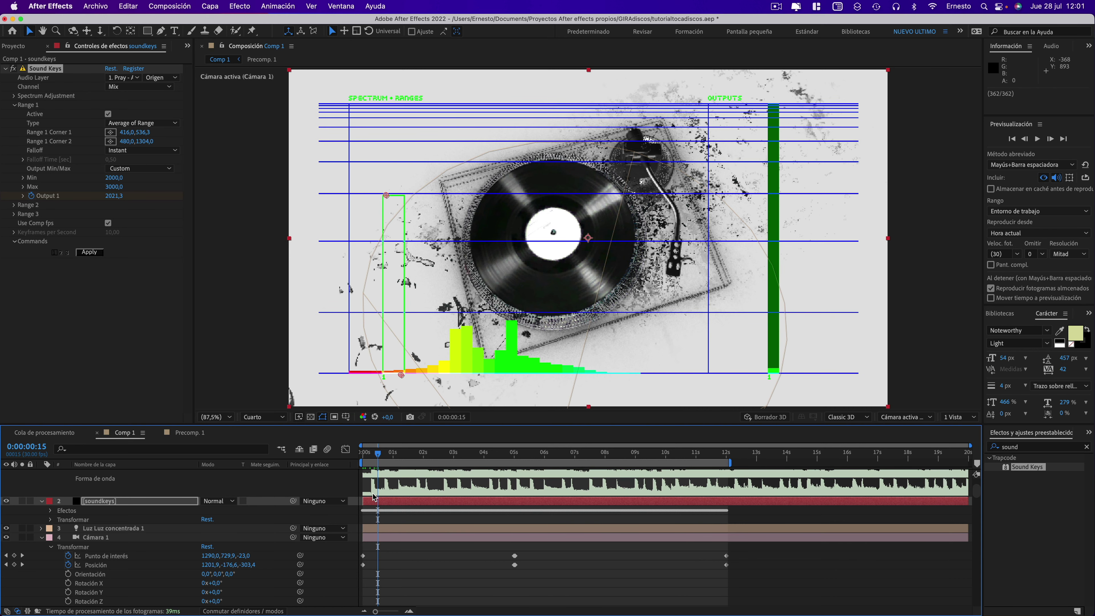
mouse_move(360, 455)
left_mouse_down()
mouse_move(573, 464)
mouse_move(350, 459)
left_mouse_up()
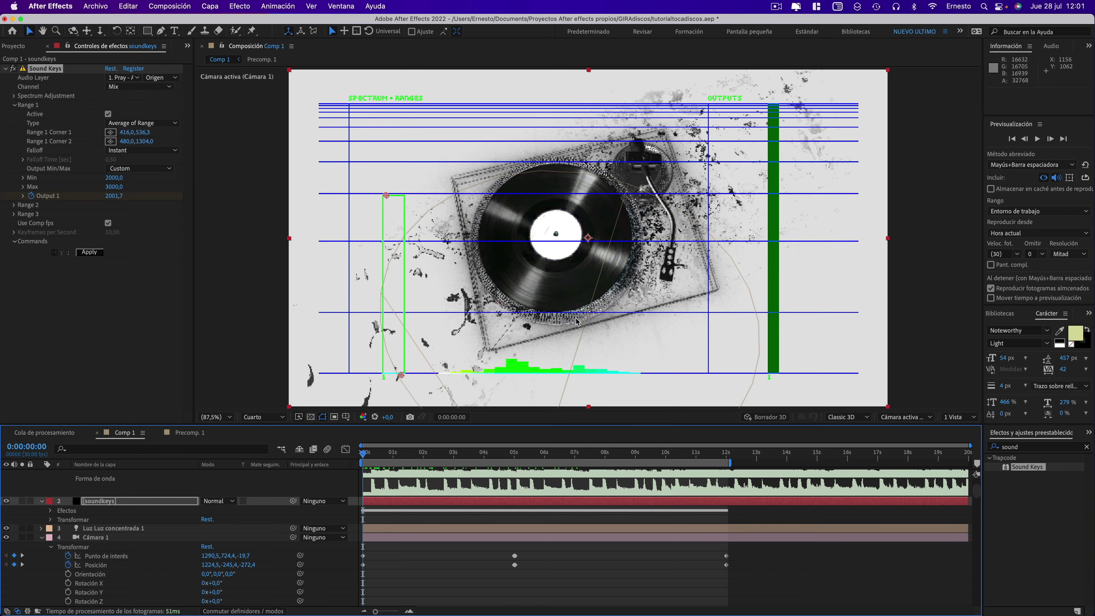
Hide the soundkeys layer's spectrum overlay and preview Comp 1 again from near the start.
left_click(1037, 139)
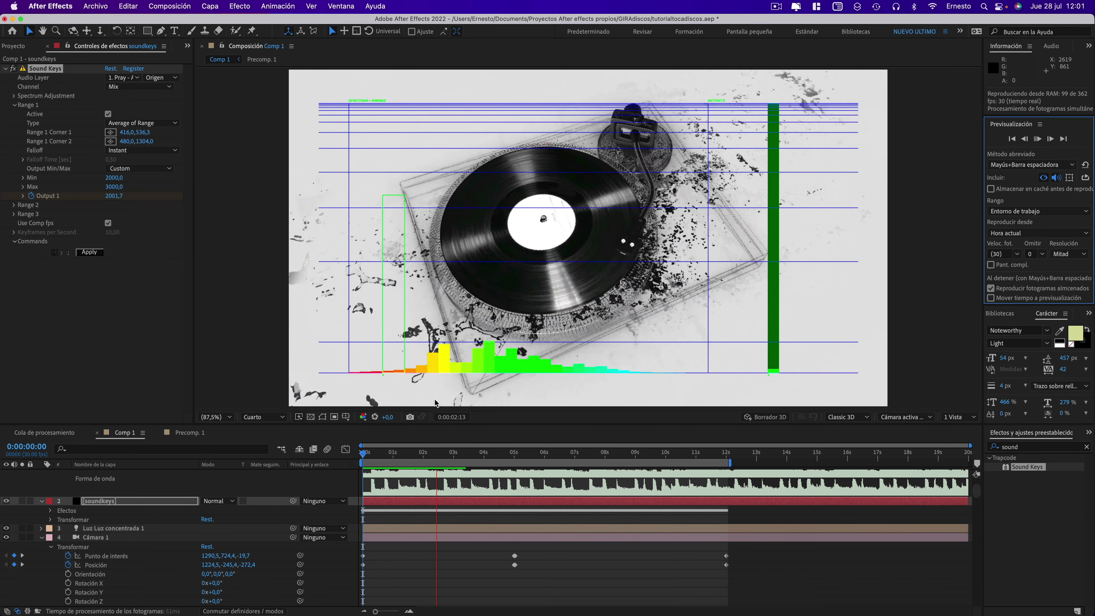
left_click(450, 438)
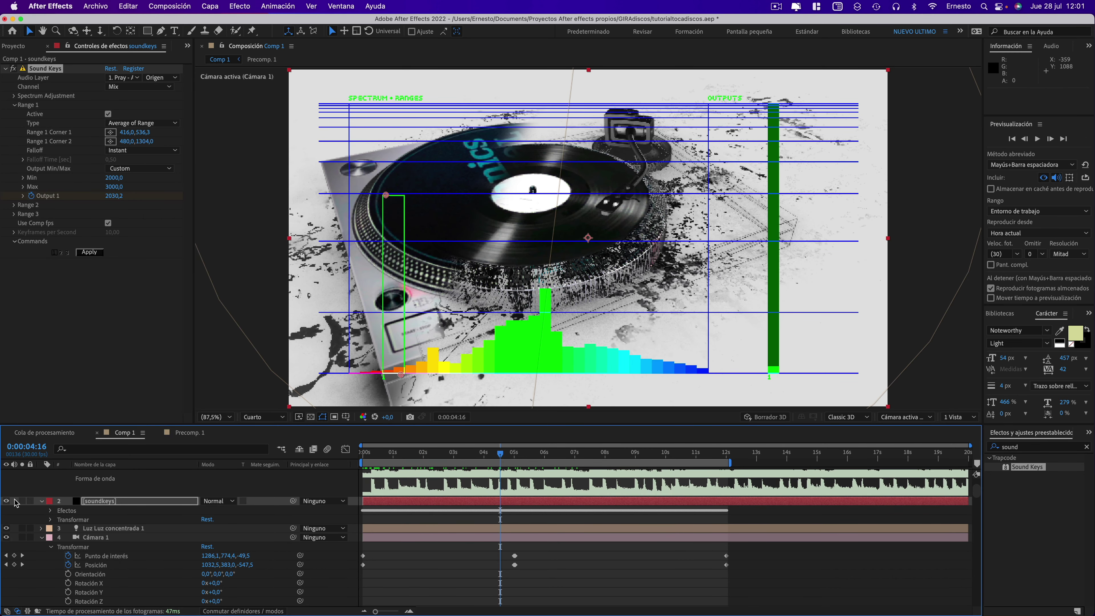
left_click(7, 501)
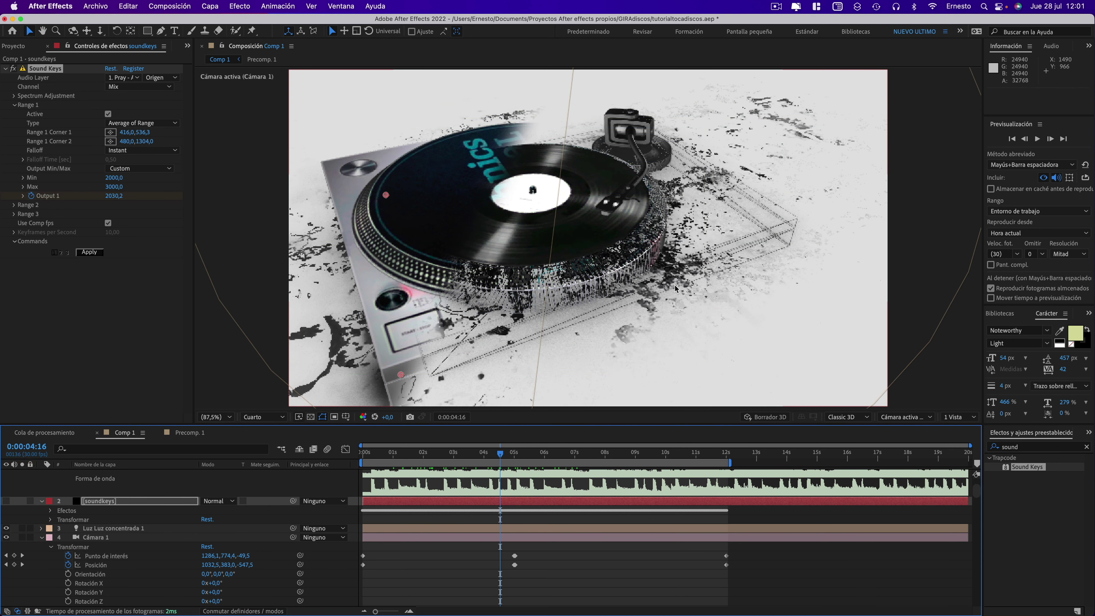
left_click_drag(499, 452, 376, 451)
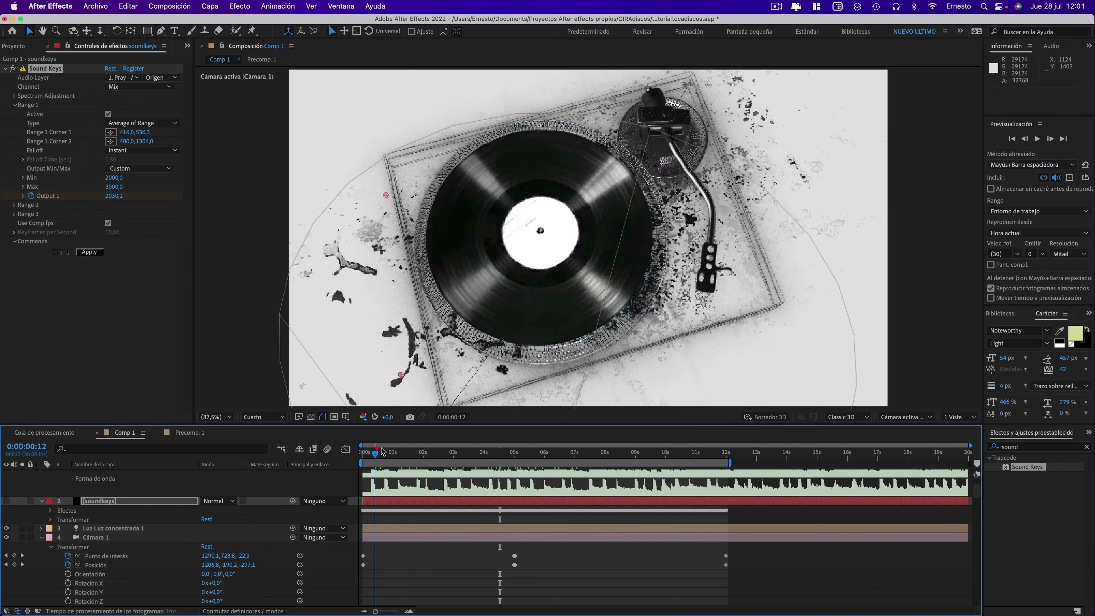
left_click(1037, 139)
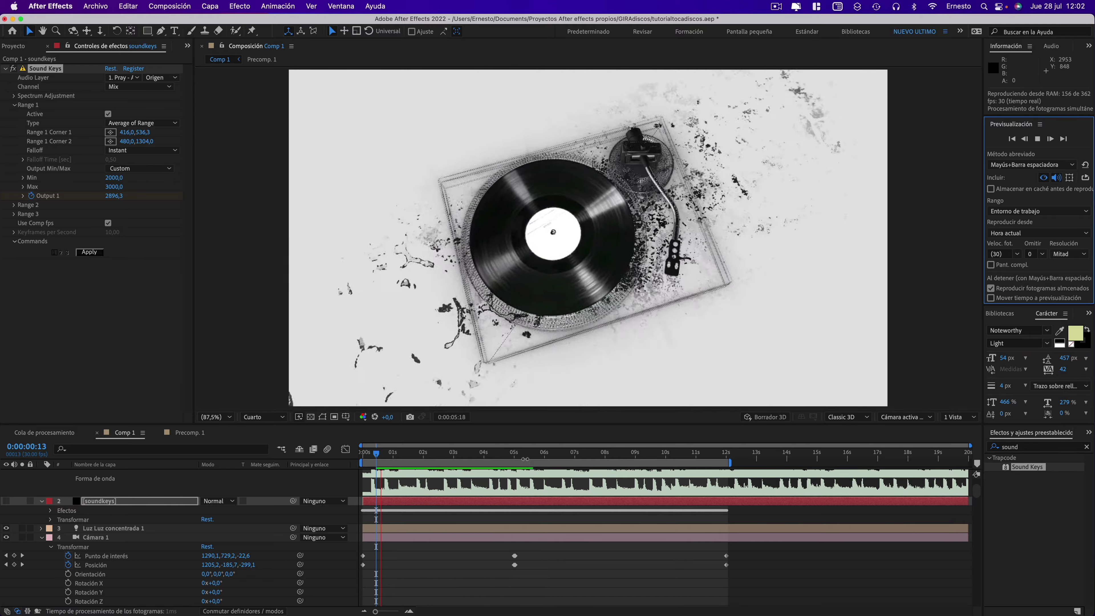
Stop the preview at 0:00:05:10 and collapse the Cámara 1 and Precomp. 1 layer properties.
left_click(524, 457)
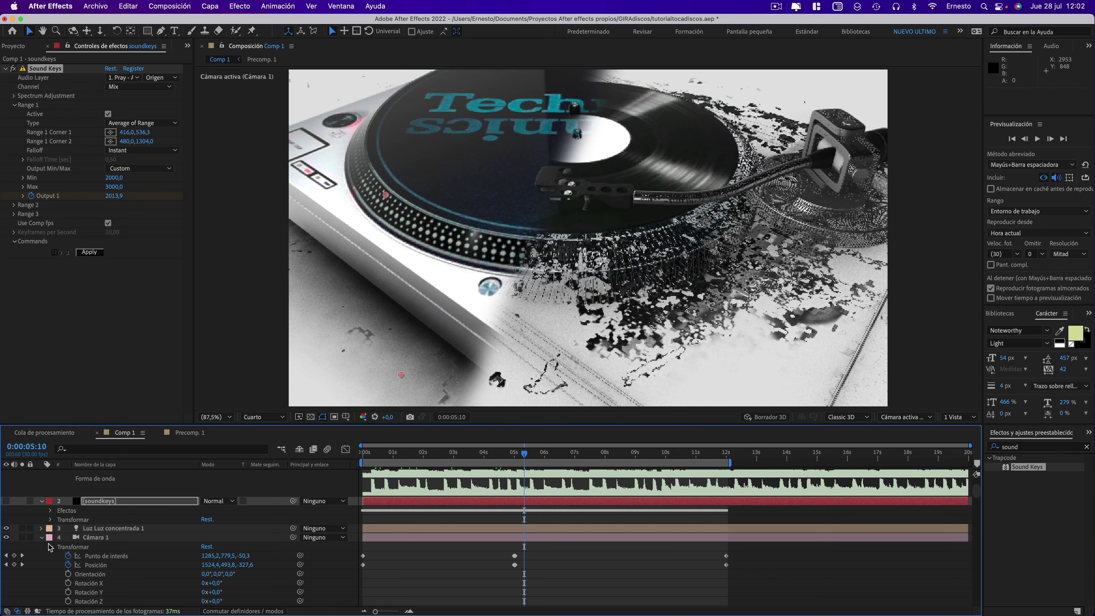
left_click(42, 537)
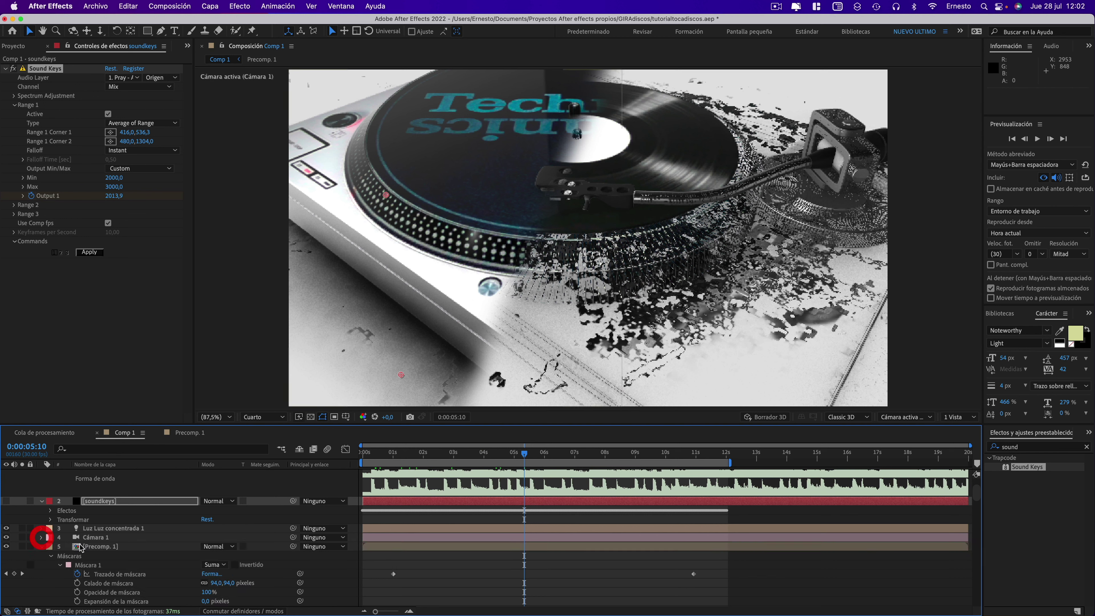
left_click(43, 546)
left_click(41, 555)
scroll(117, 511, "down", 3)
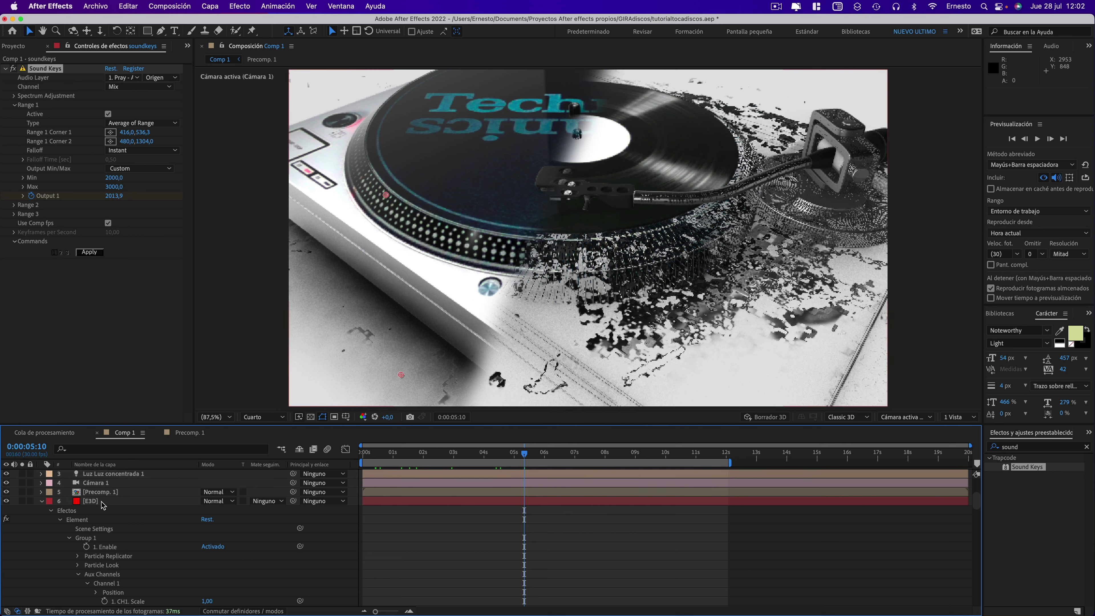
scroll(107, 501, "up", 3)
Copy the Cámara 1 and soundkeys layers with Editar > Copiar.
left_click(111, 536)
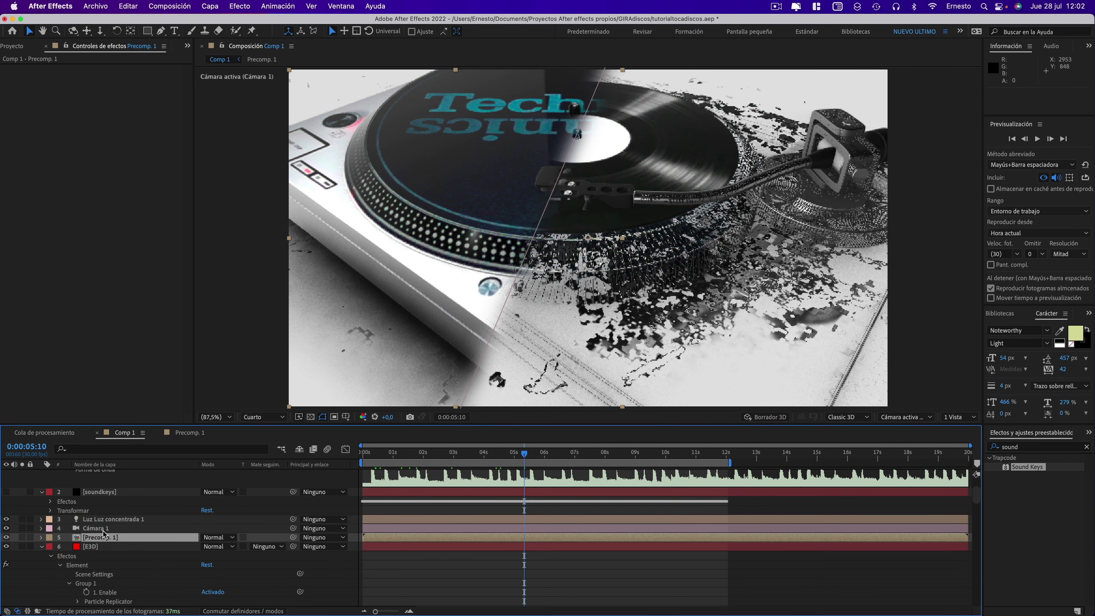
left_click(106, 529)
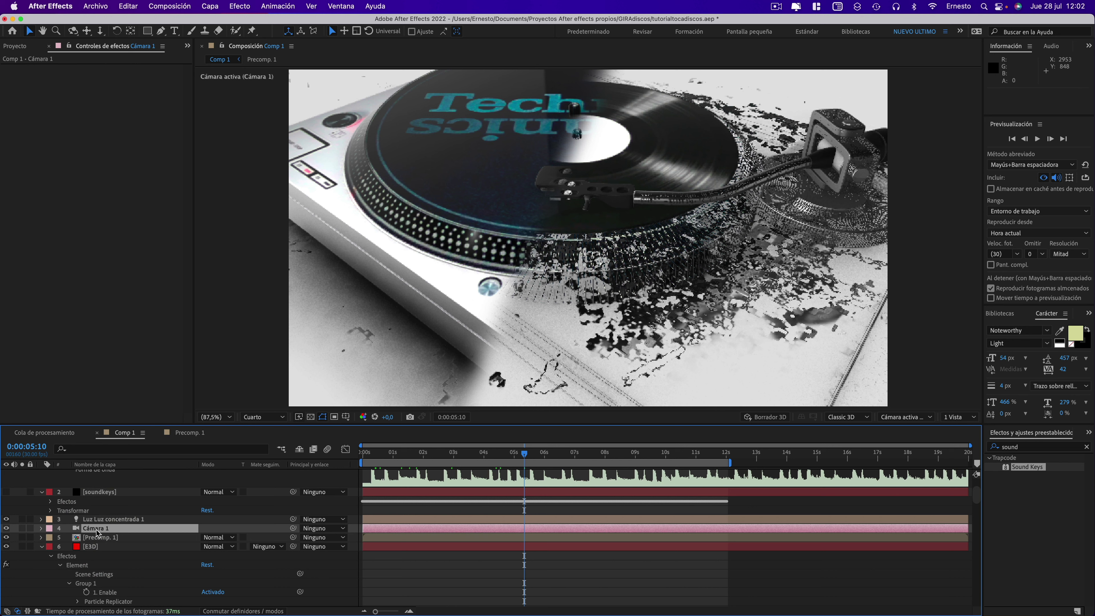
left_click(105, 492, "super")
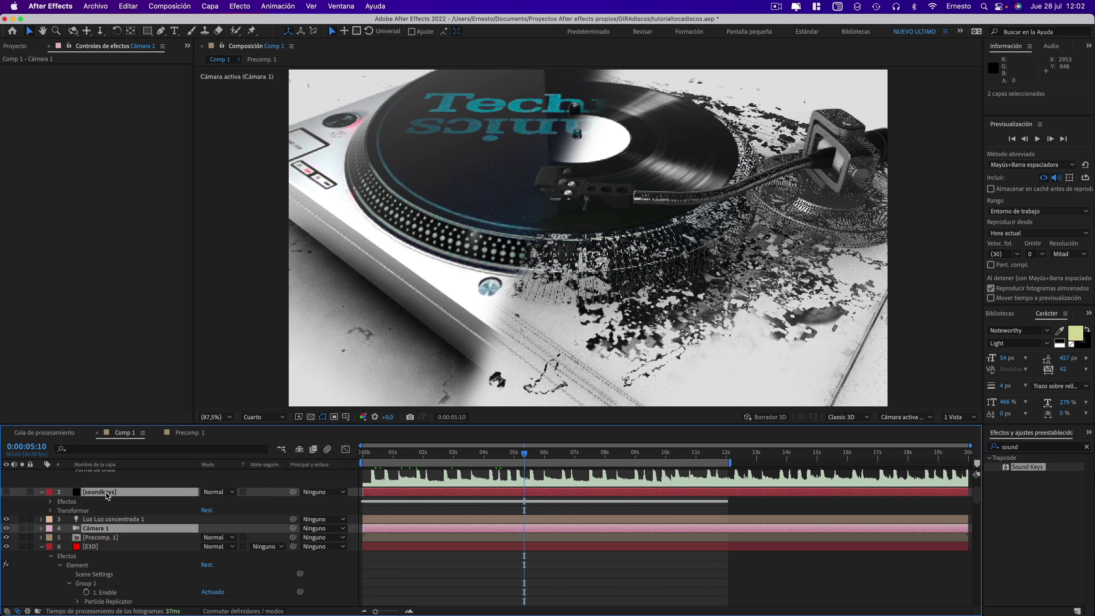
left_click(133, 10)
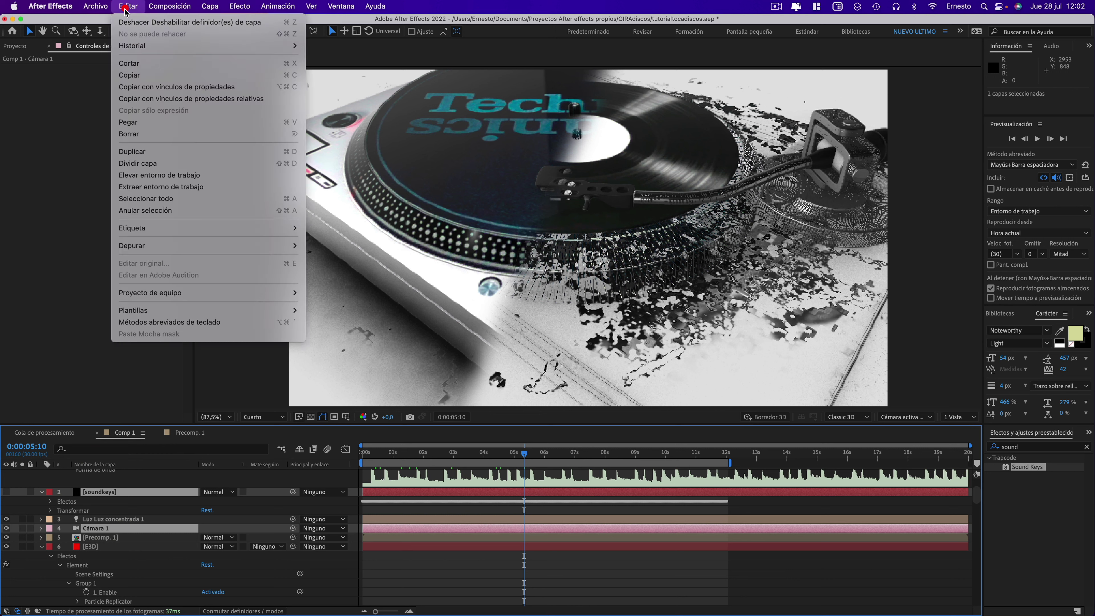
left_click(132, 72)
left_click(107, 538)
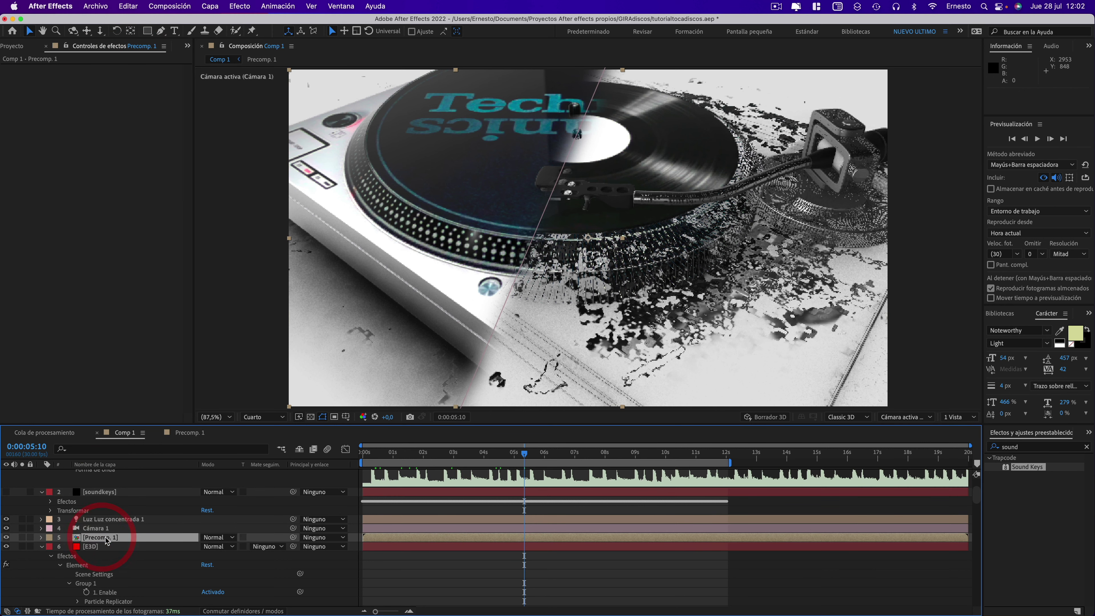
Inside Precomp. 1, replace Cámara 2 with the pasted Cámara 1 and soundkeys layers, then scrub to check.
double_click(107, 539)
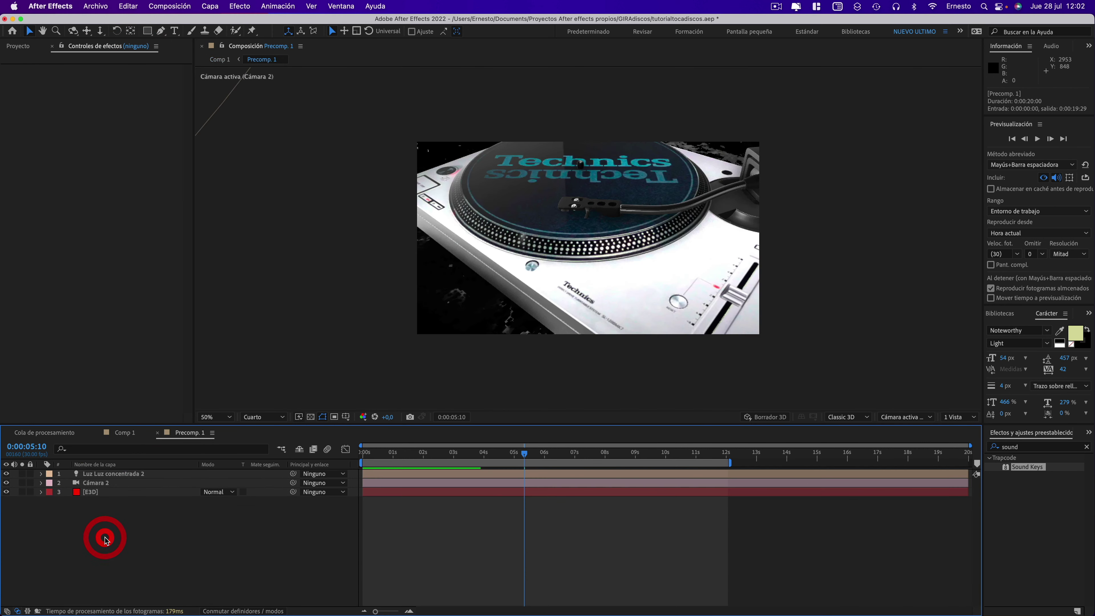
left_click(99, 483)
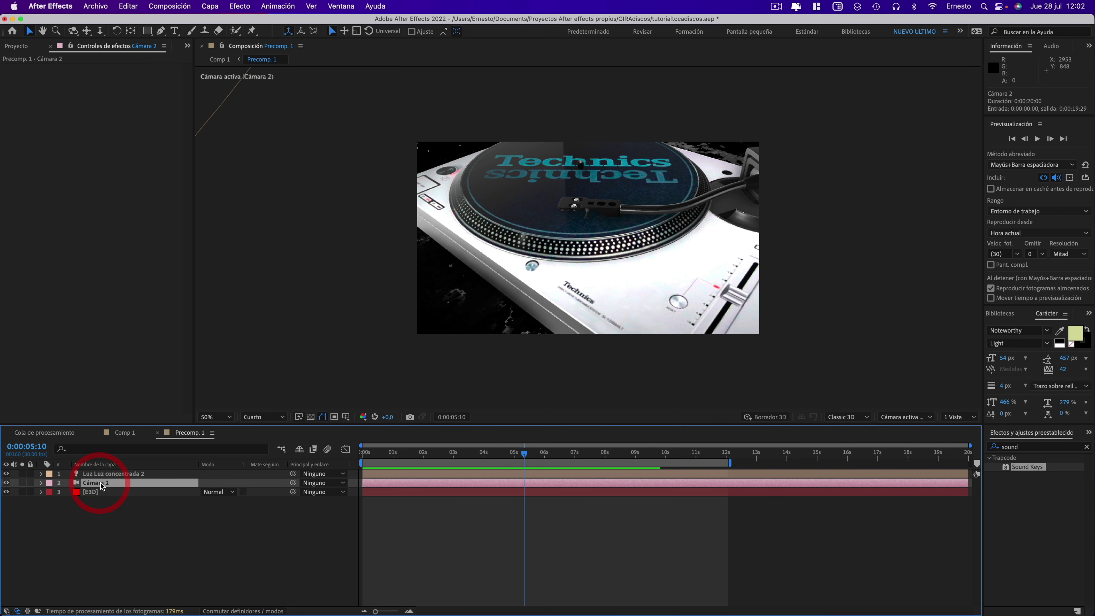
key("Delete")
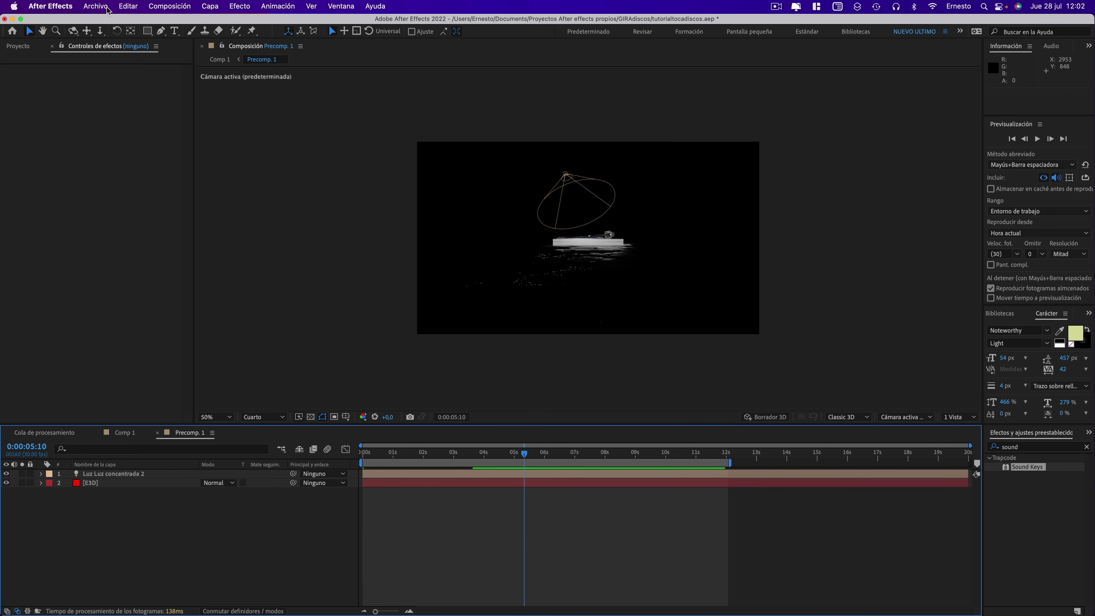
left_click(129, 8)
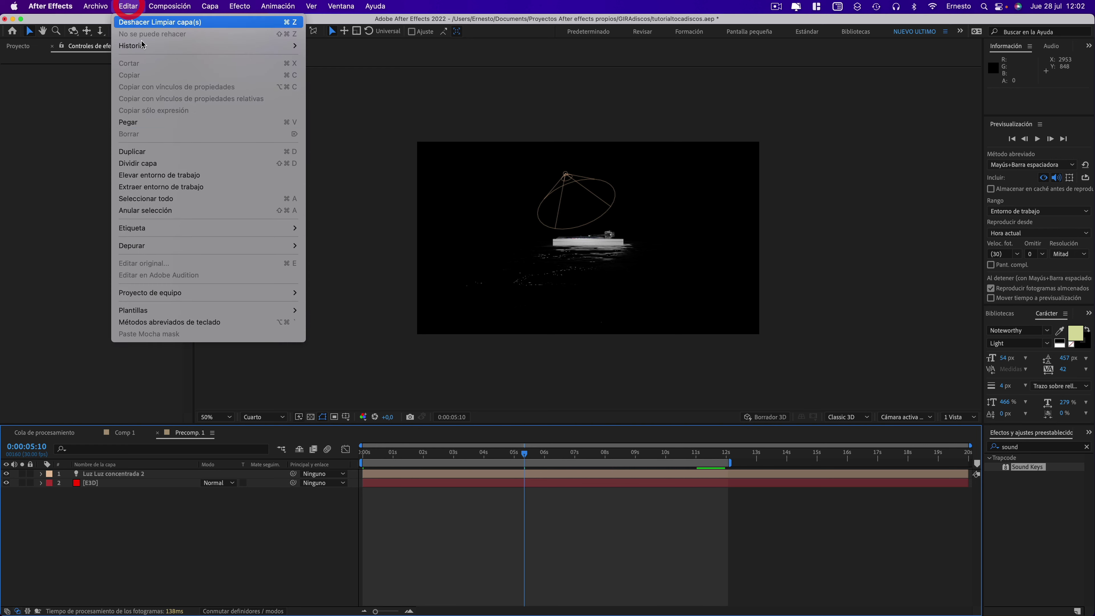
left_click(123, 122)
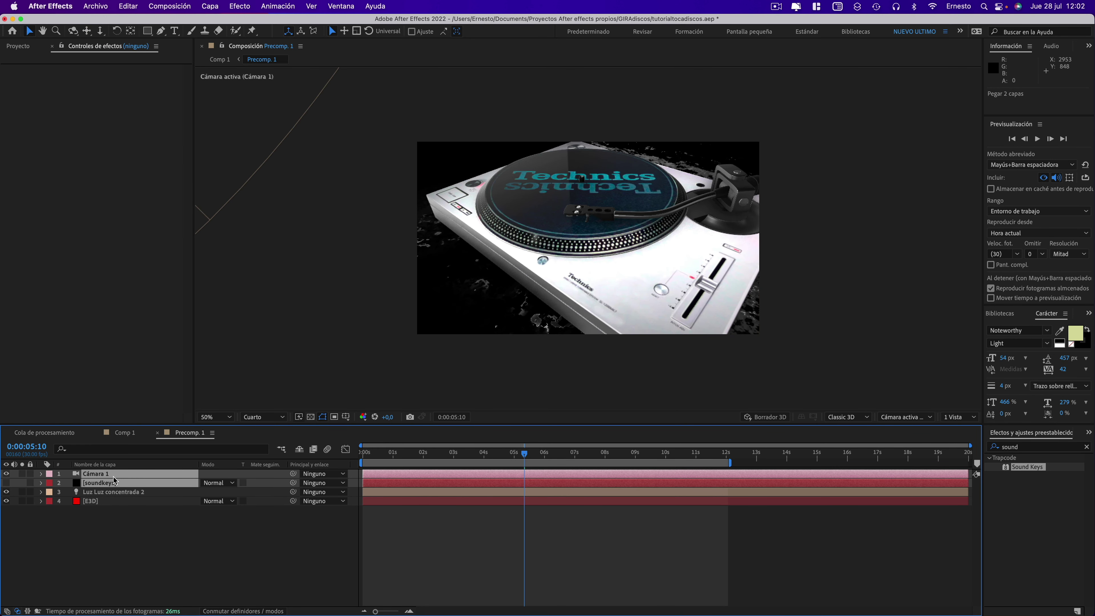
mouse_move(412, 458)
left_mouse_down()
mouse_move(379, 457)
mouse_move(556, 464)
left_mouse_up()
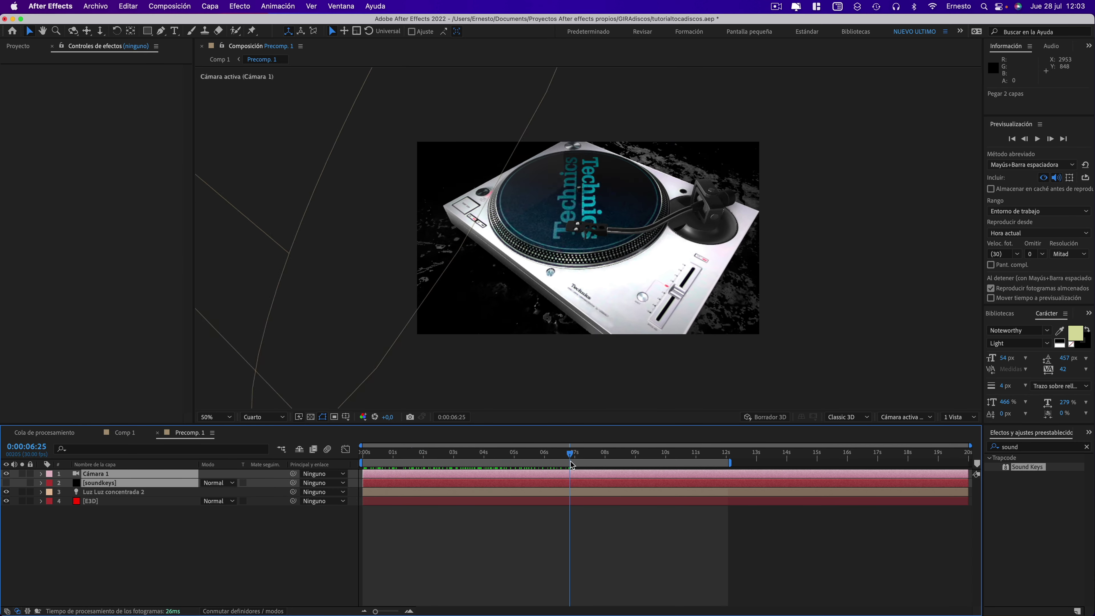
left_click_drag(556, 464, 363, 457)
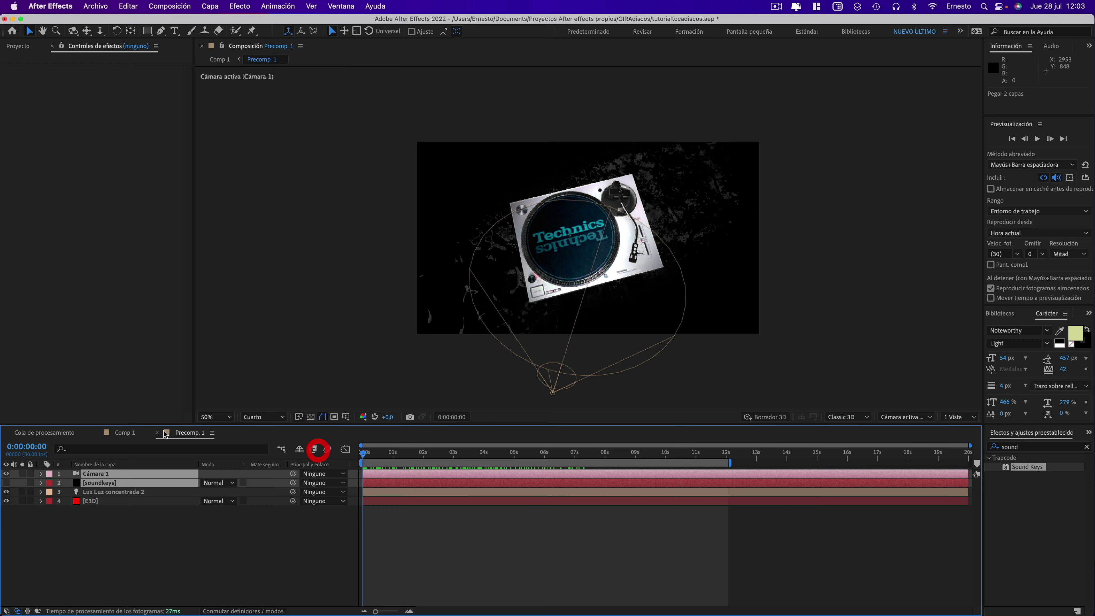
Return to Comp 1 and RAM-preview the turntable with its music-driven camera zoom, restarting from the beginning.
left_click(124, 432)
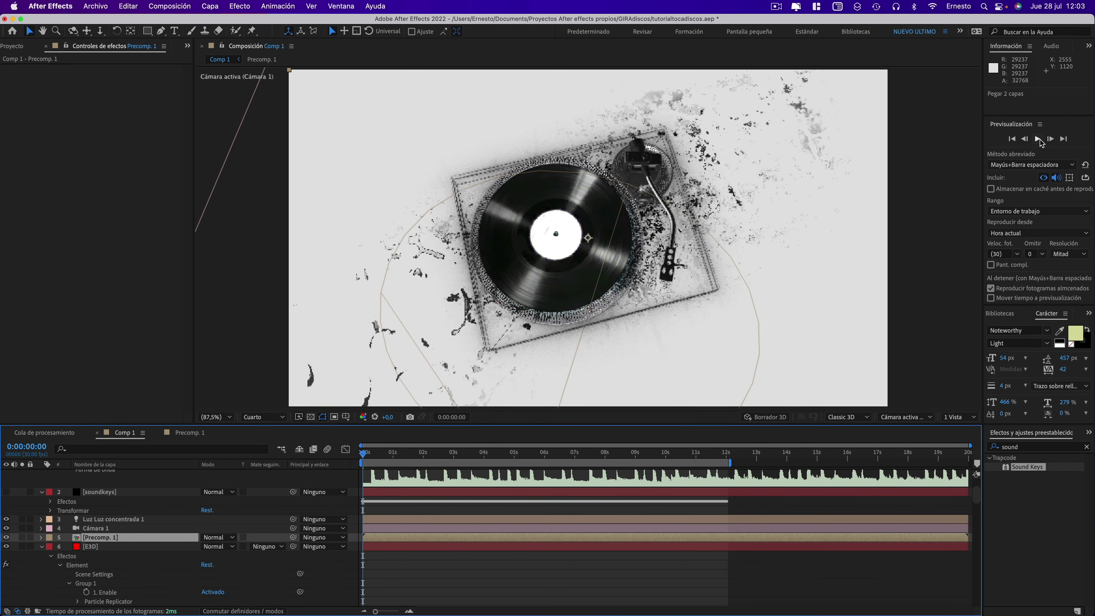
left_click(1037, 139)
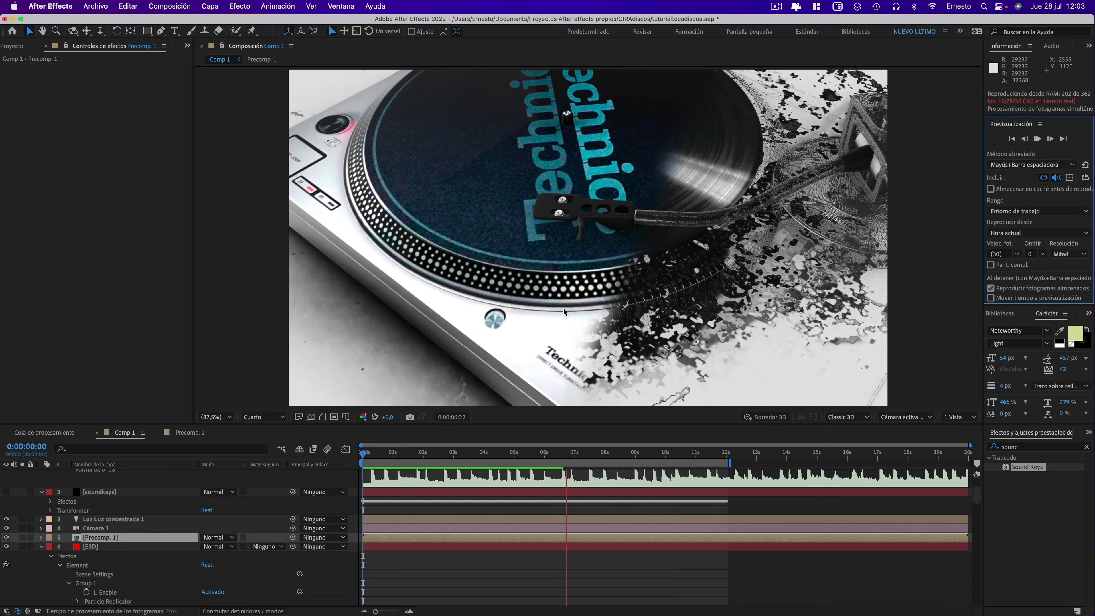
left_click(452, 453)
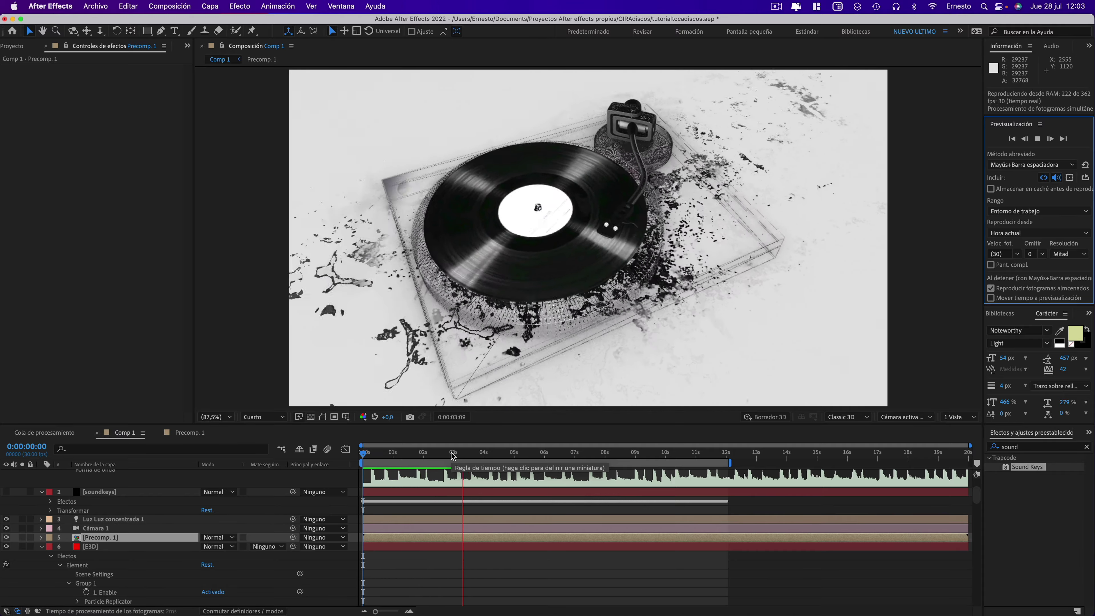
left_click(1037, 139)
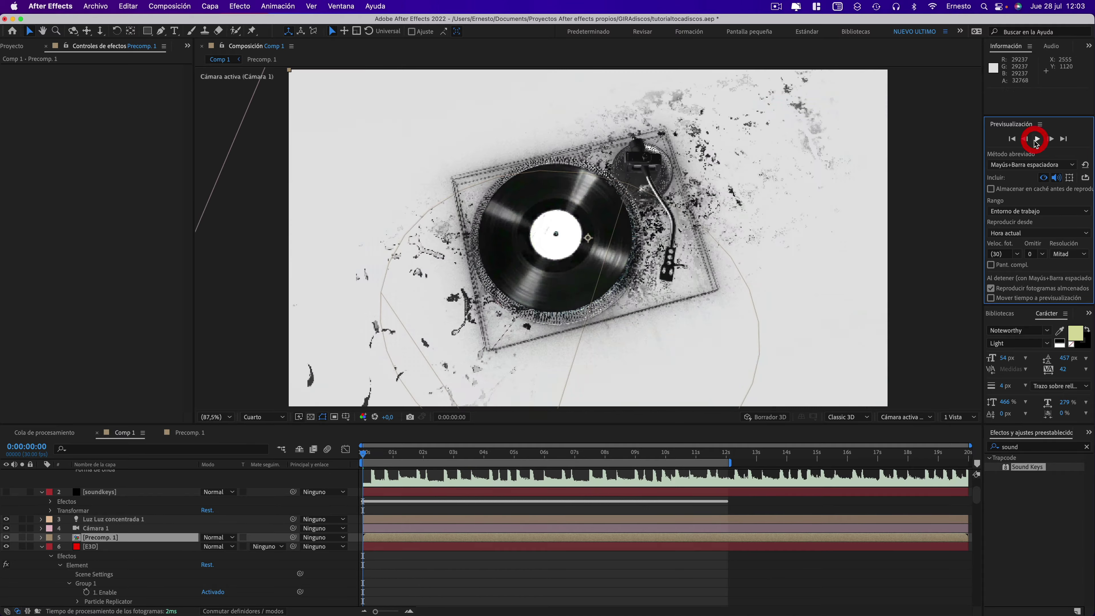
left_click(1038, 140)
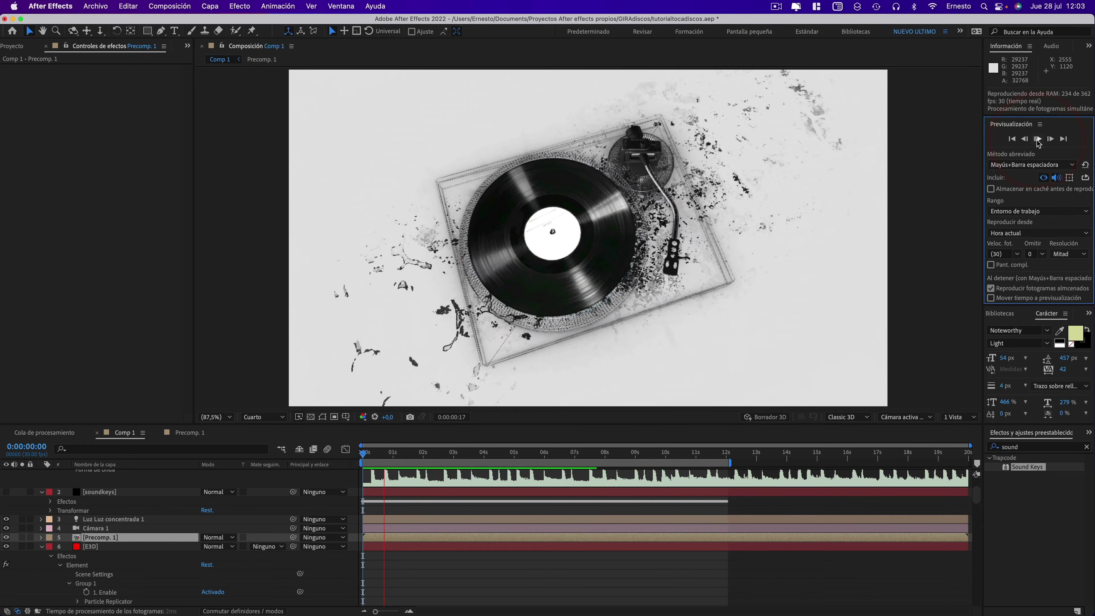